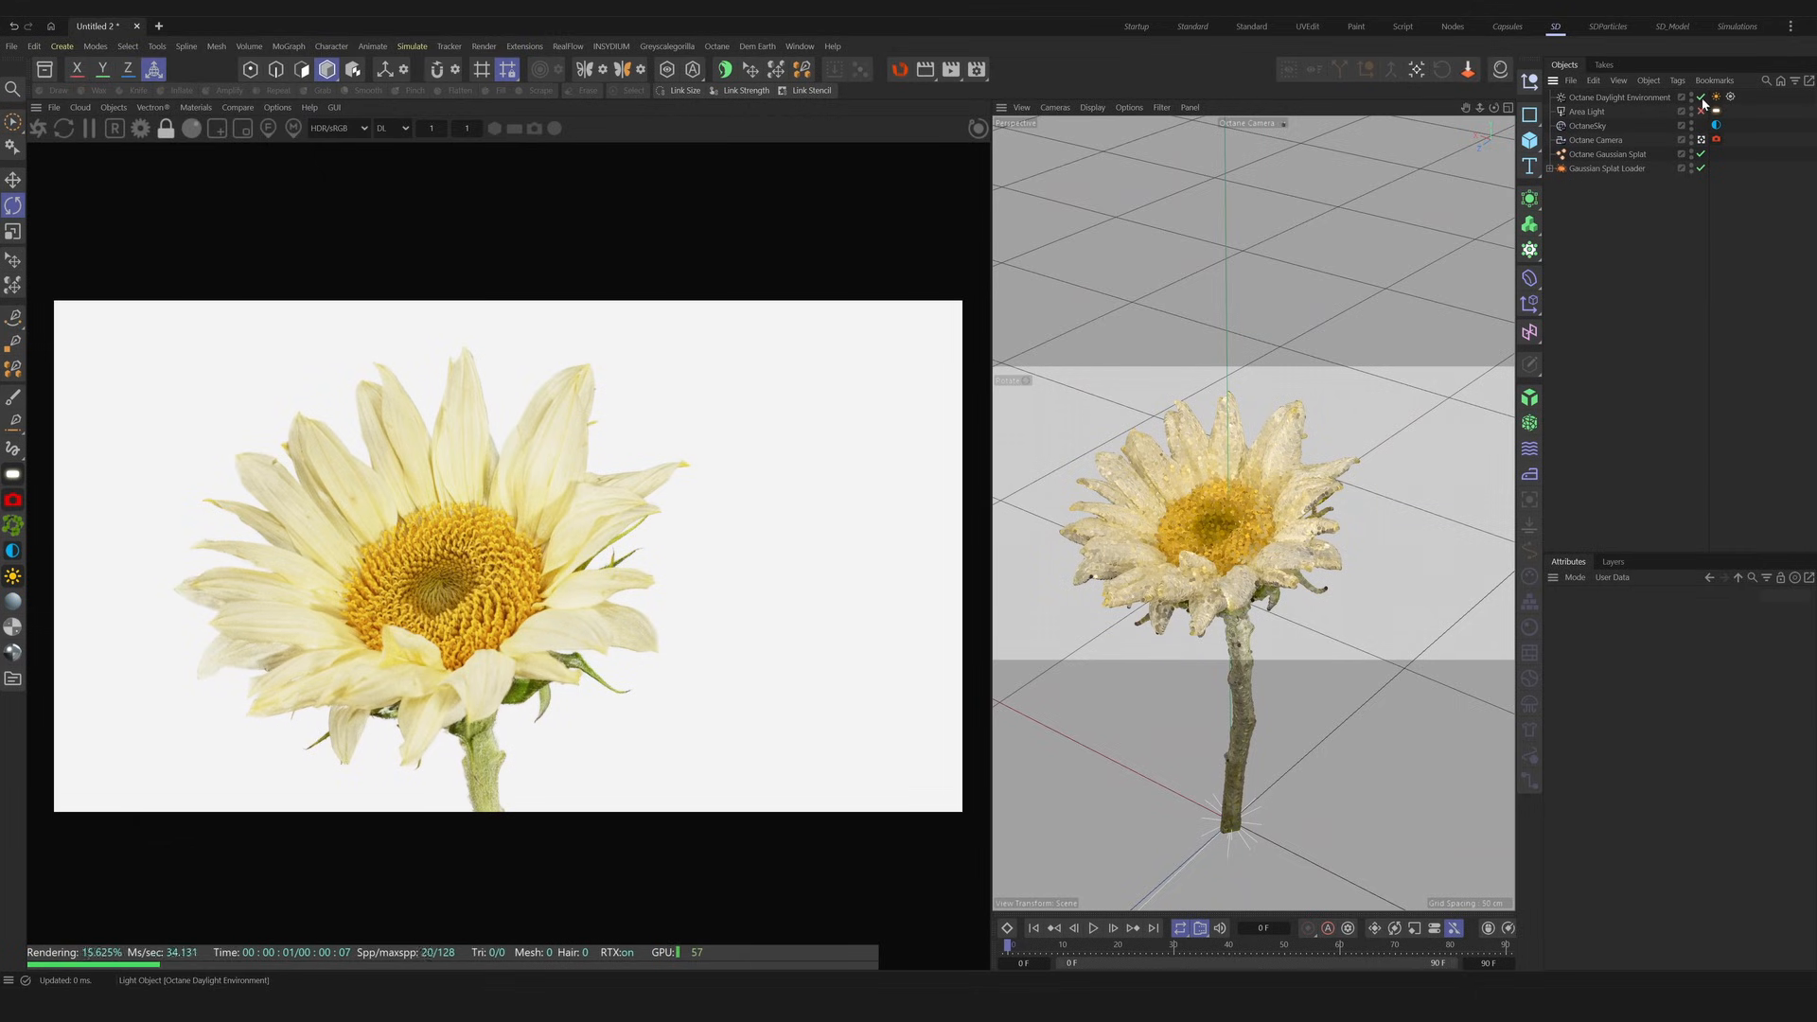
# Turn off the Octane Daylight Environment.
pyautogui.click(1700, 96)
pyautogui.click(1701, 96)
pyautogui.keyDown('alt'); pyautogui.moveTo(1268, 547); pyautogui.dragTo(1245, 552); pyautogui.keyUp('alt')
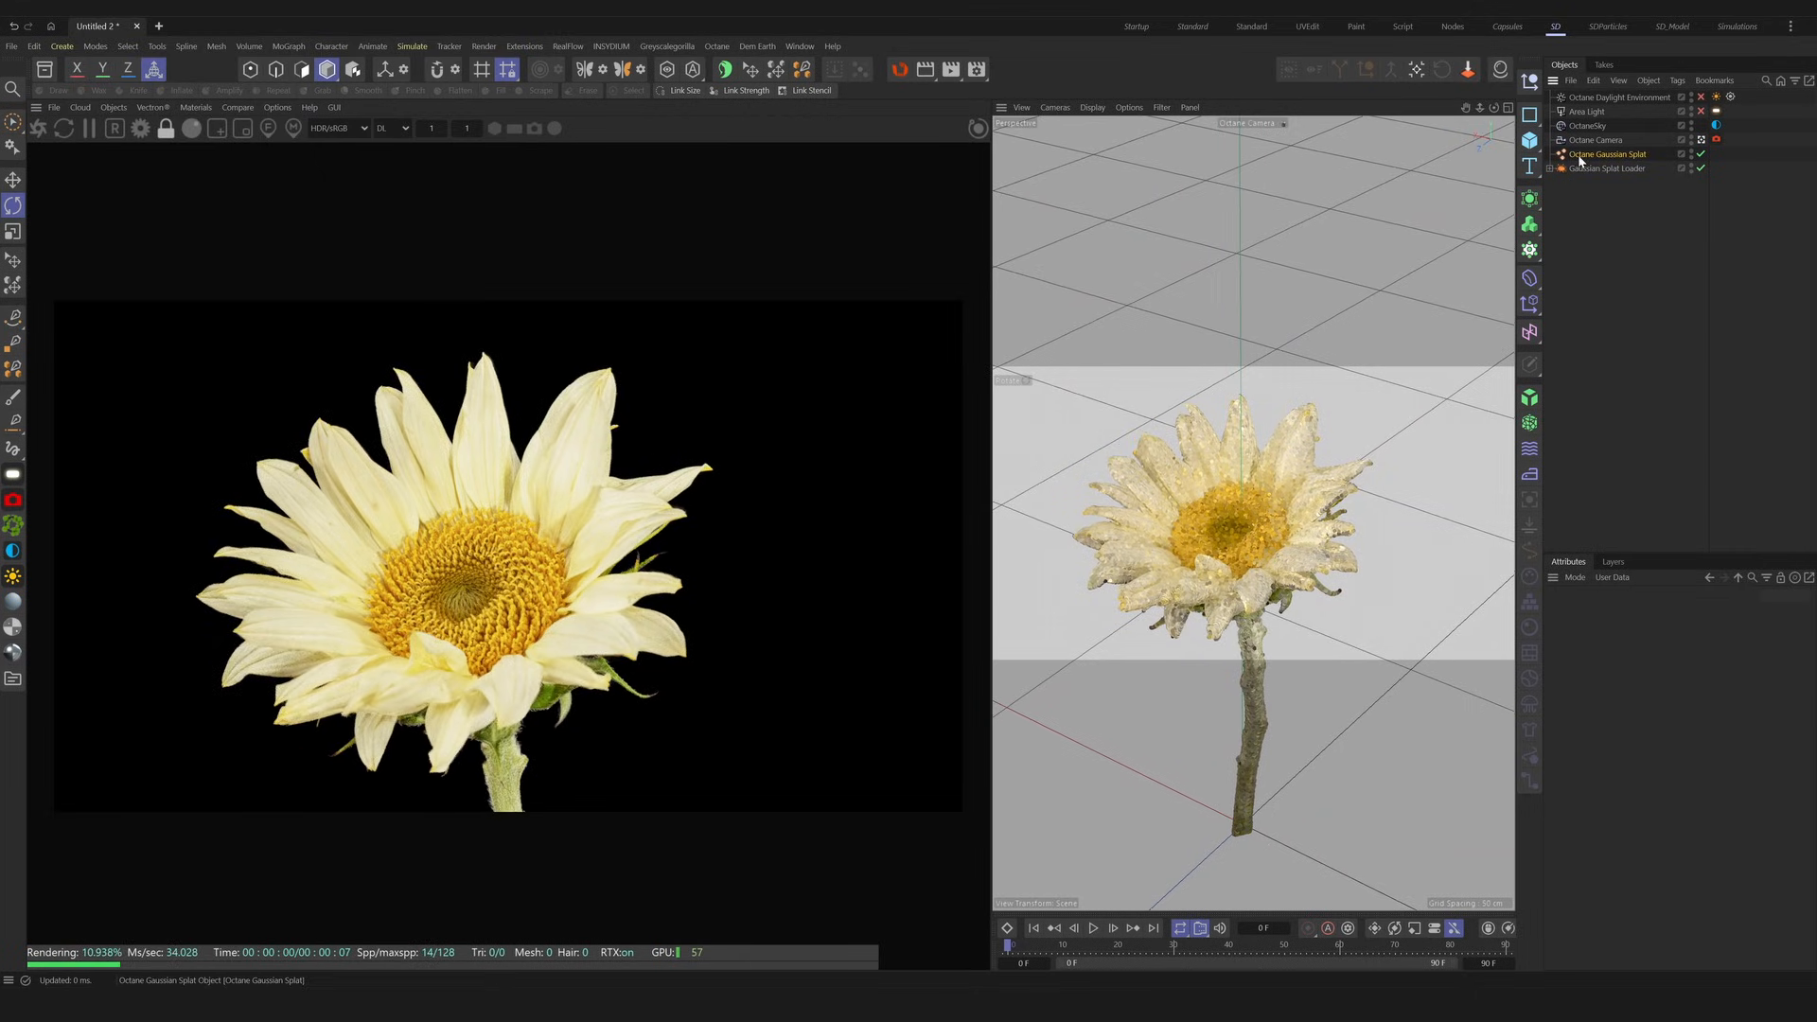
# Add an Octane Object tag to the Octane Gaussian Splat and toggle its shadow visibility.
pyautogui.rightClick(1577, 154)
pyautogui.moveTo(1636, 232)
pyautogui.moveTo(1535, 298)
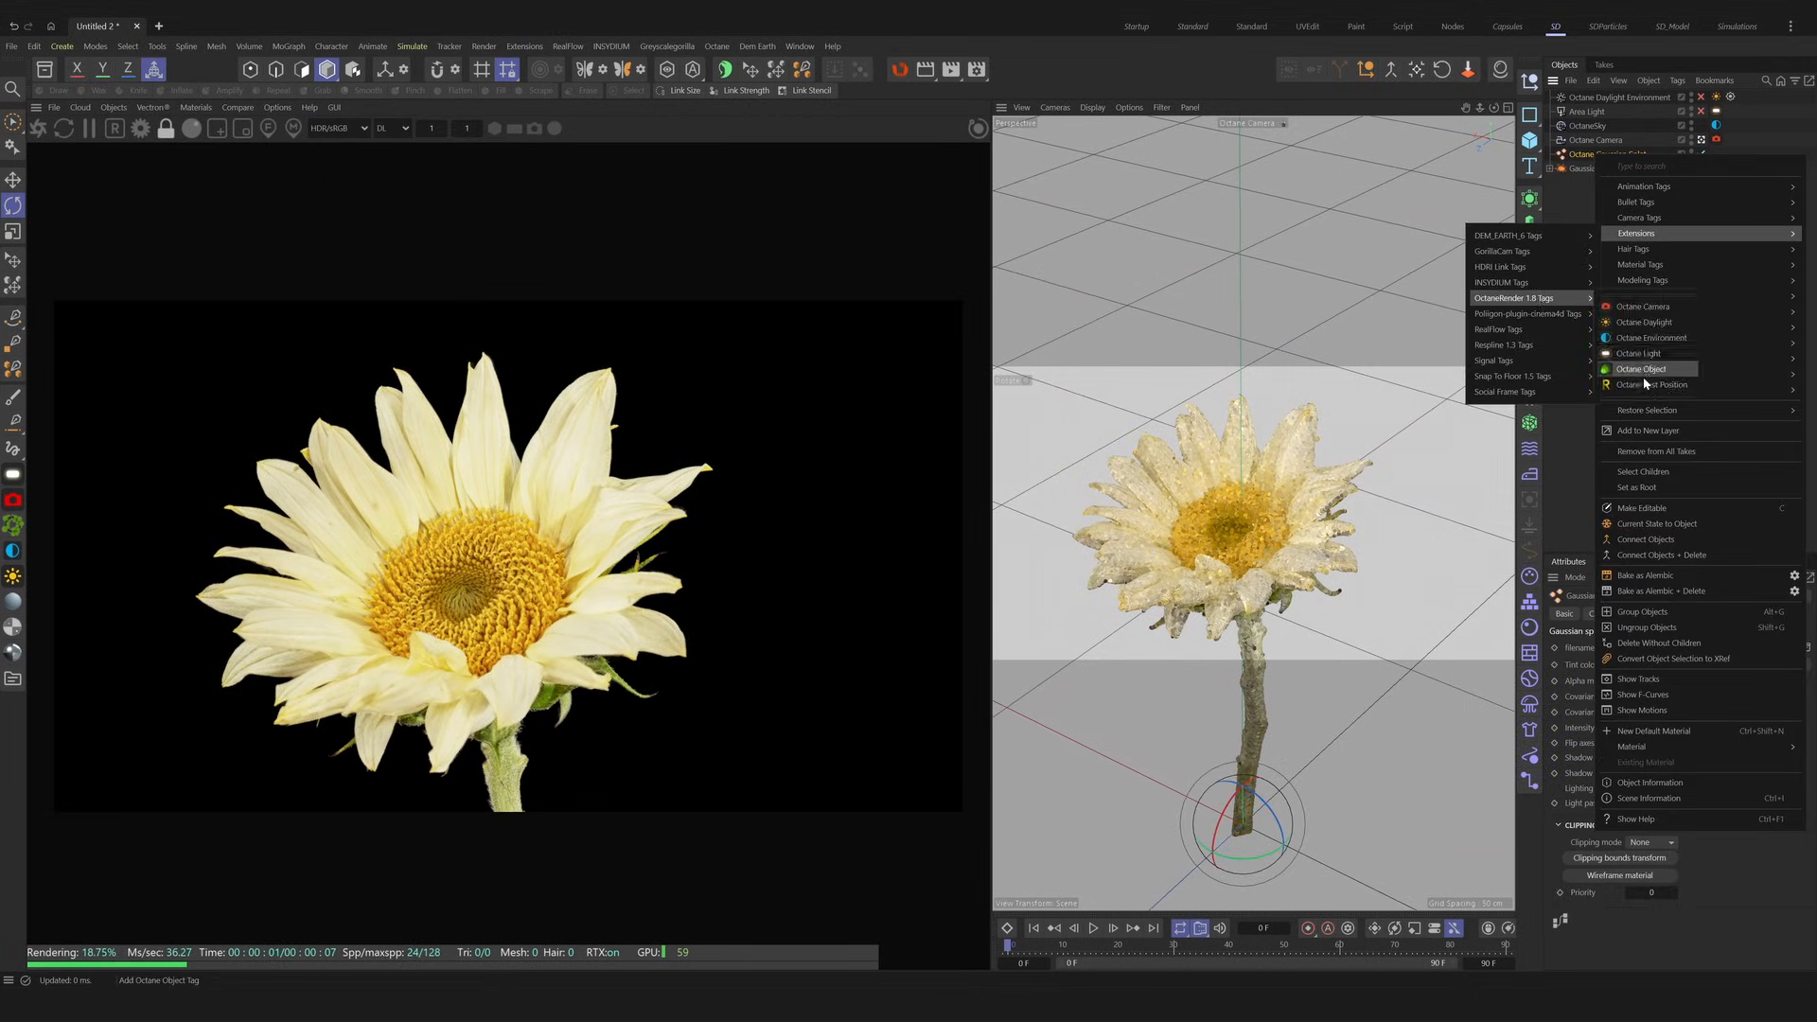
pyautogui.click(1643, 371)
pyautogui.click(1716, 153)
pyautogui.click(1692, 613)
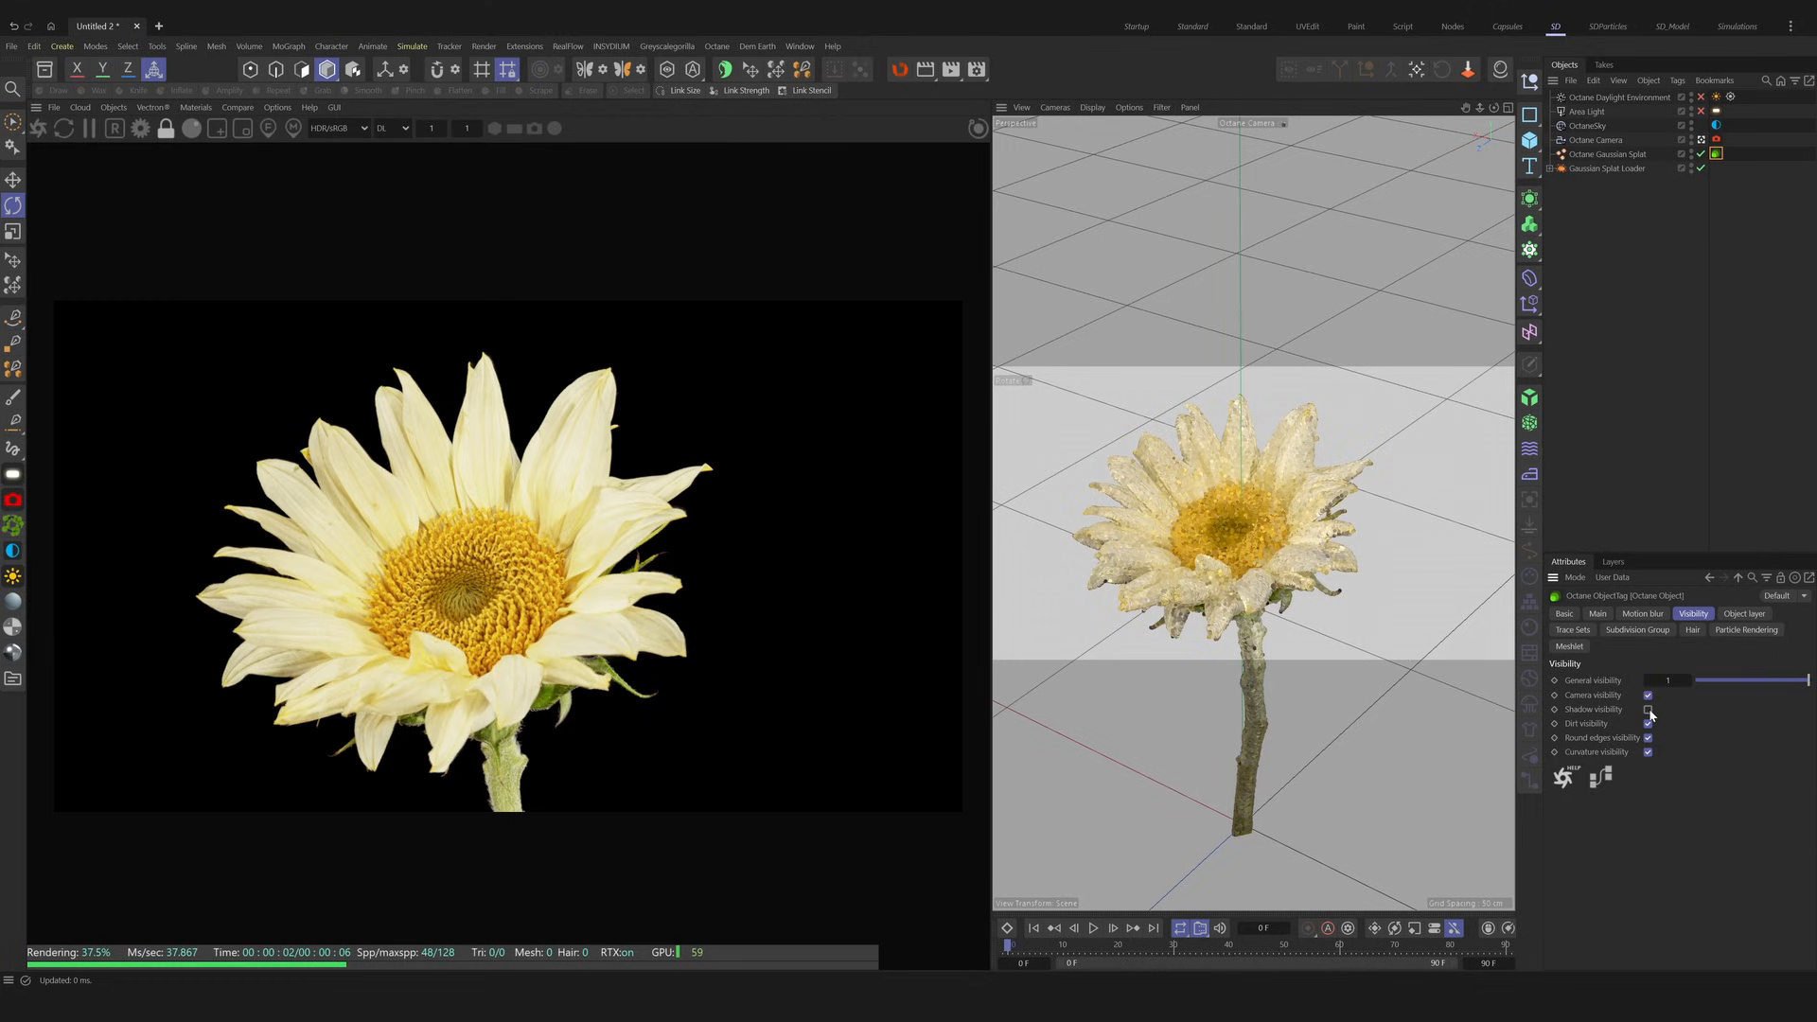
# Enable the Octane Daylight Environment and adjust the north offset in its daylight tag.
pyautogui.click(1701, 97)
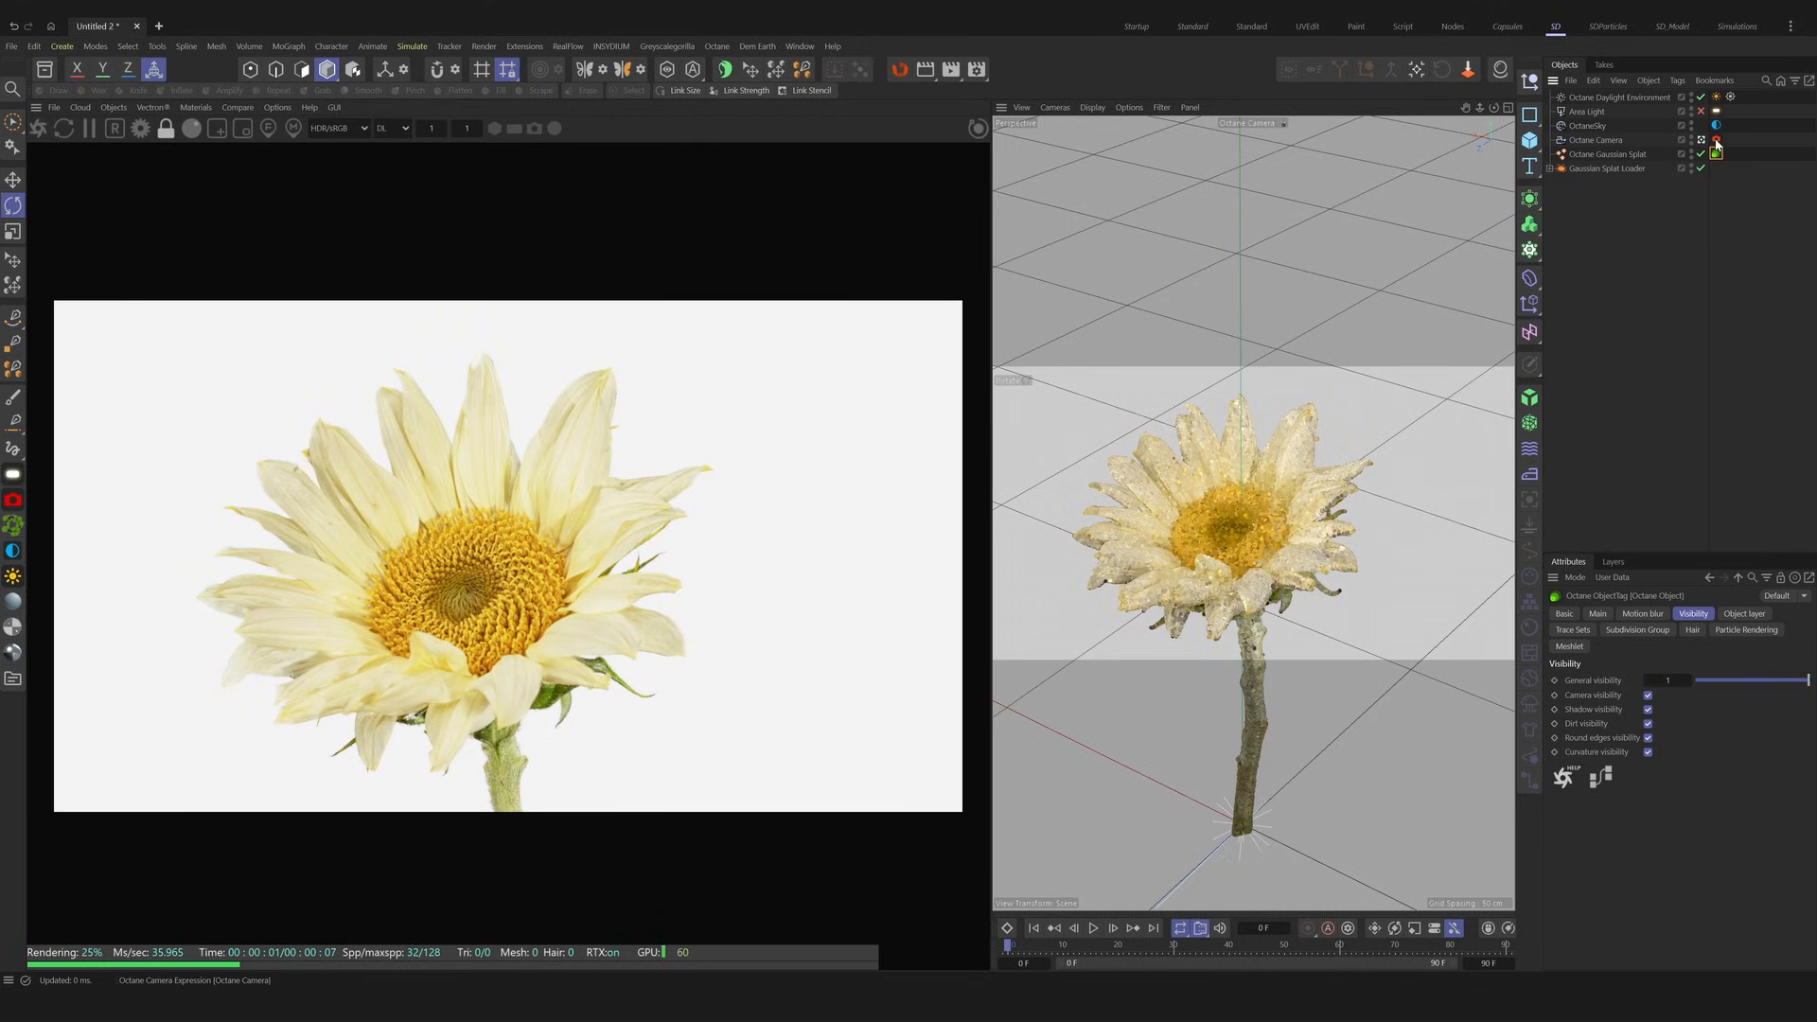
pyautogui.click(1614, 155)
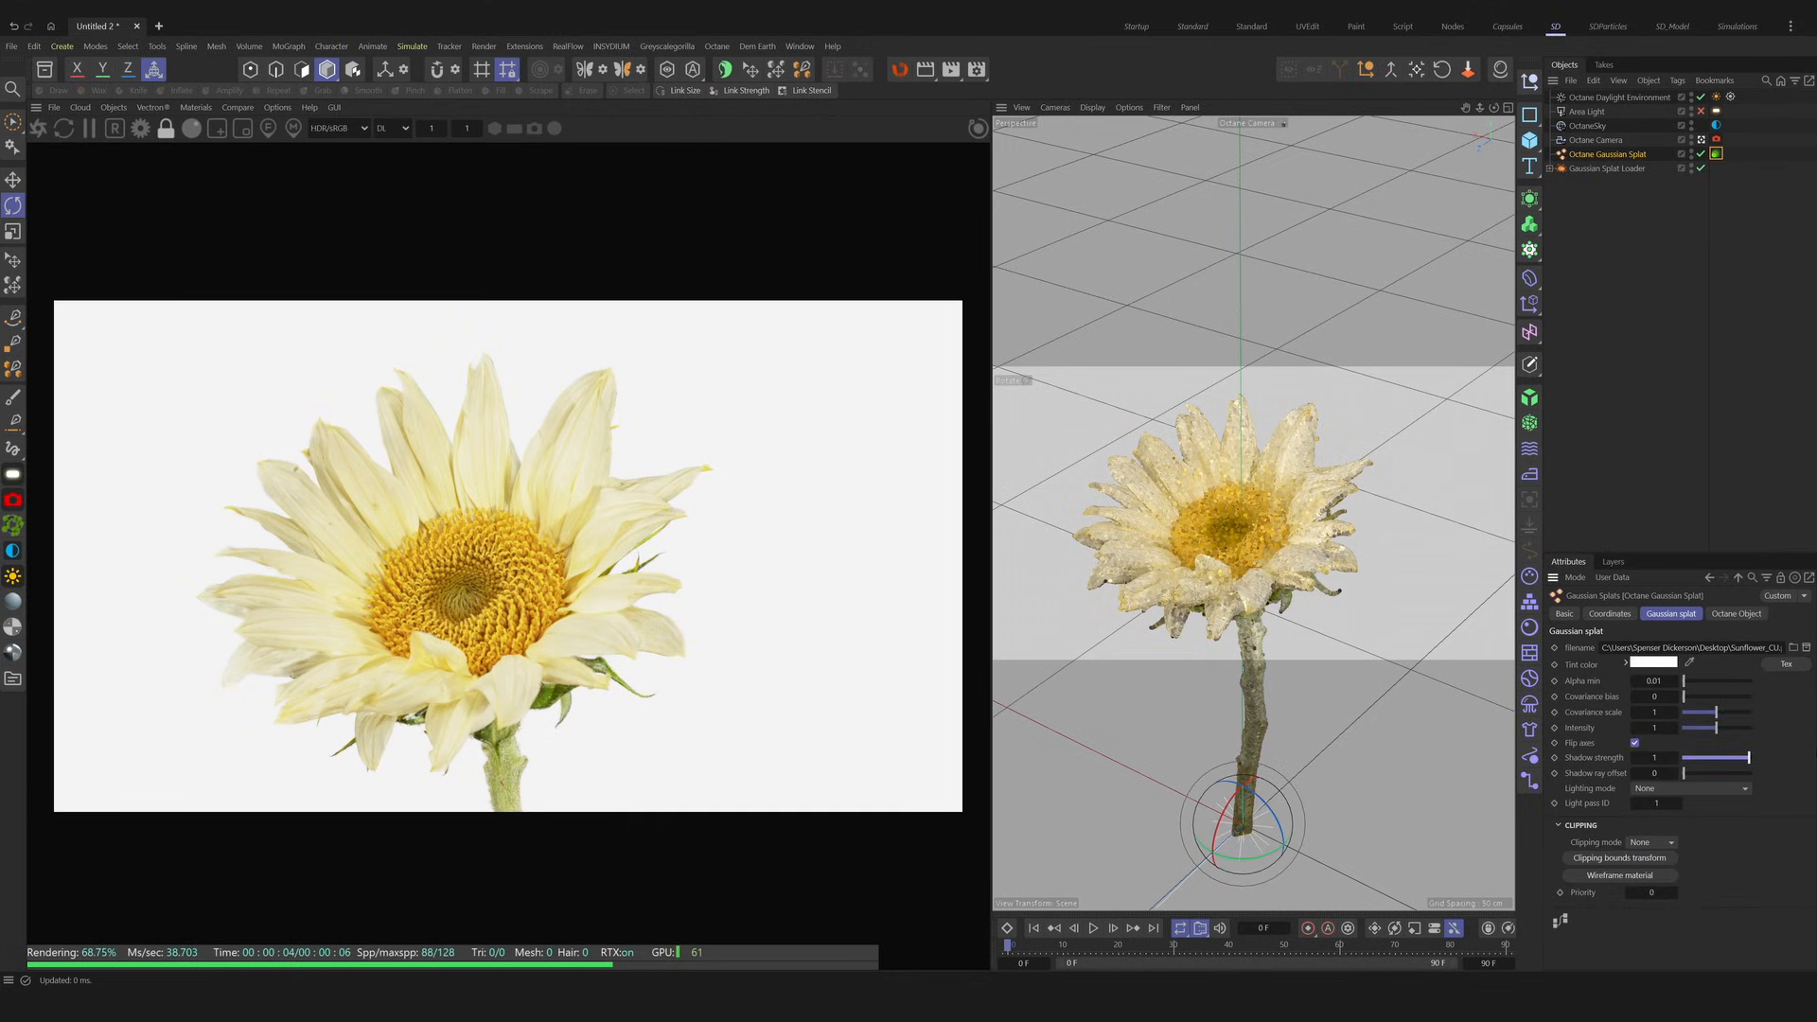
pyautogui.click(1716, 97)
pyautogui.moveTo(1801, 708)
pyautogui.mouseDown()
pyautogui.moveTo(1699, 717)
pyautogui.moveTo(1770, 717)
pyautogui.mouseUp()
# Set the splat's lighting mode to Power and color, with intensity 0.1 and shadow ray offset about 0.000327.
pyautogui.click(1607, 153)
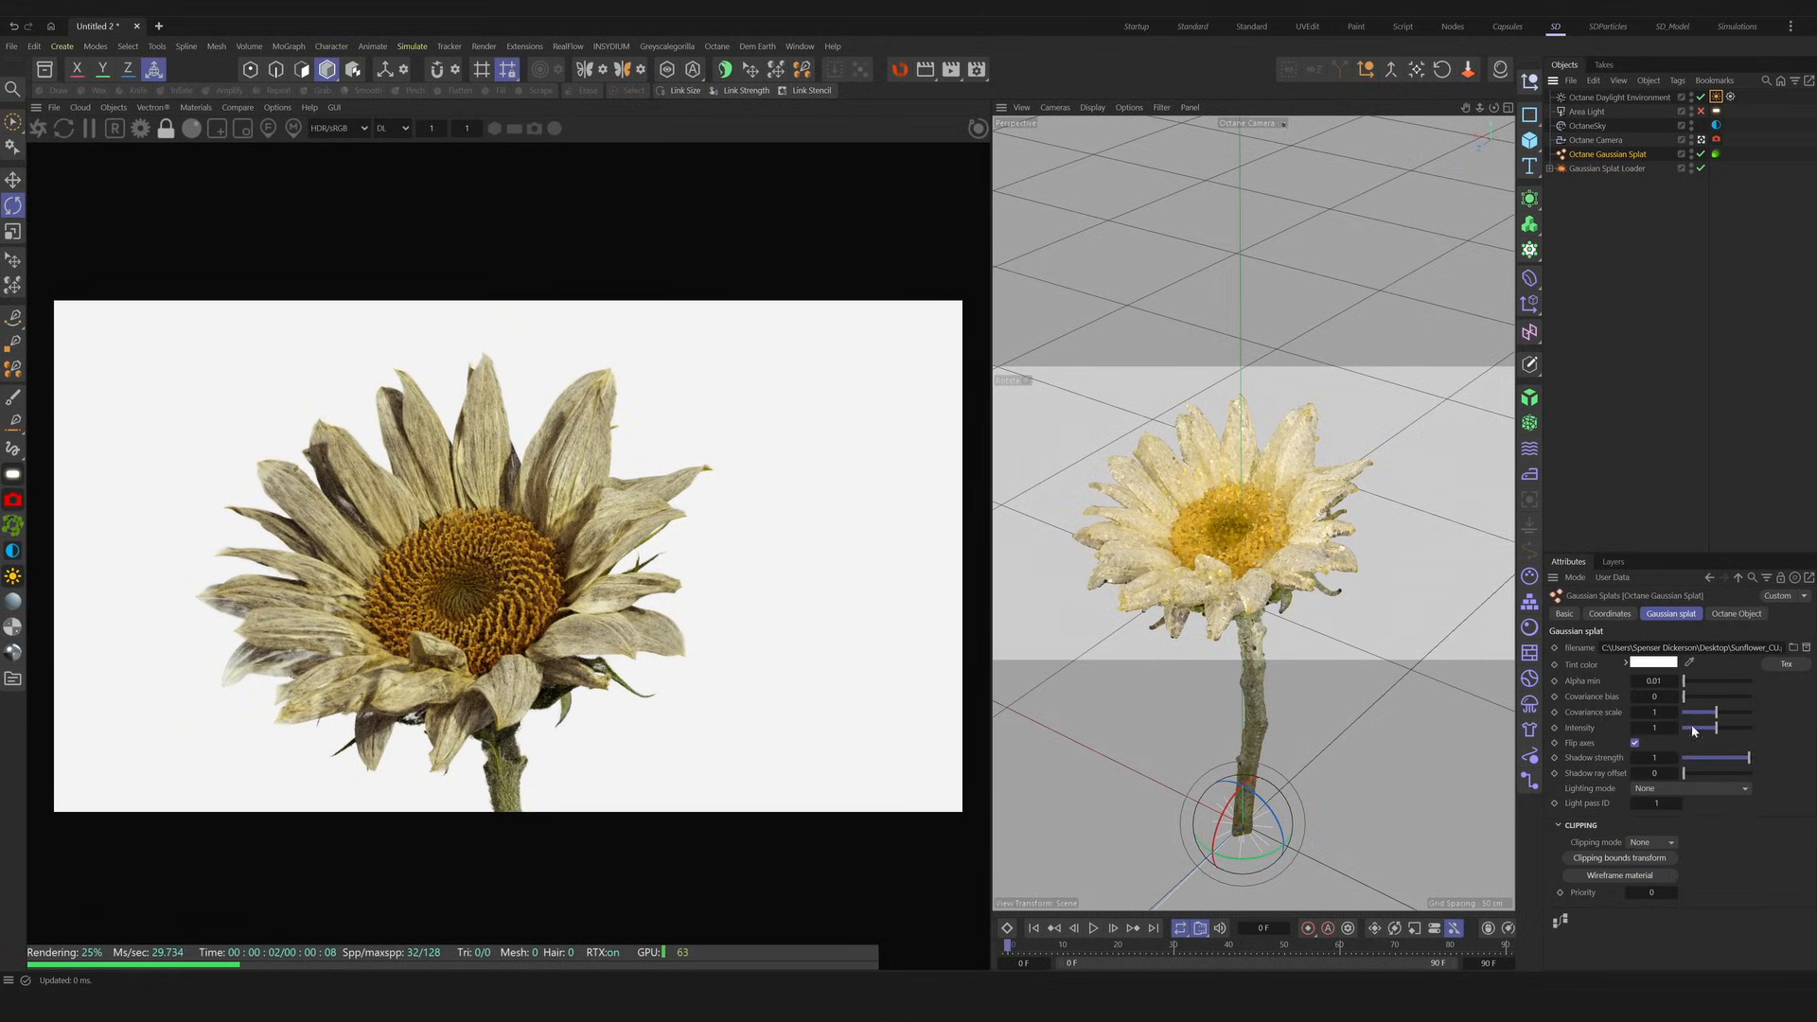
pyautogui.click(1663, 838)
pyautogui.moveTo(1676, 728); pyautogui.dragTo(1721, 776)
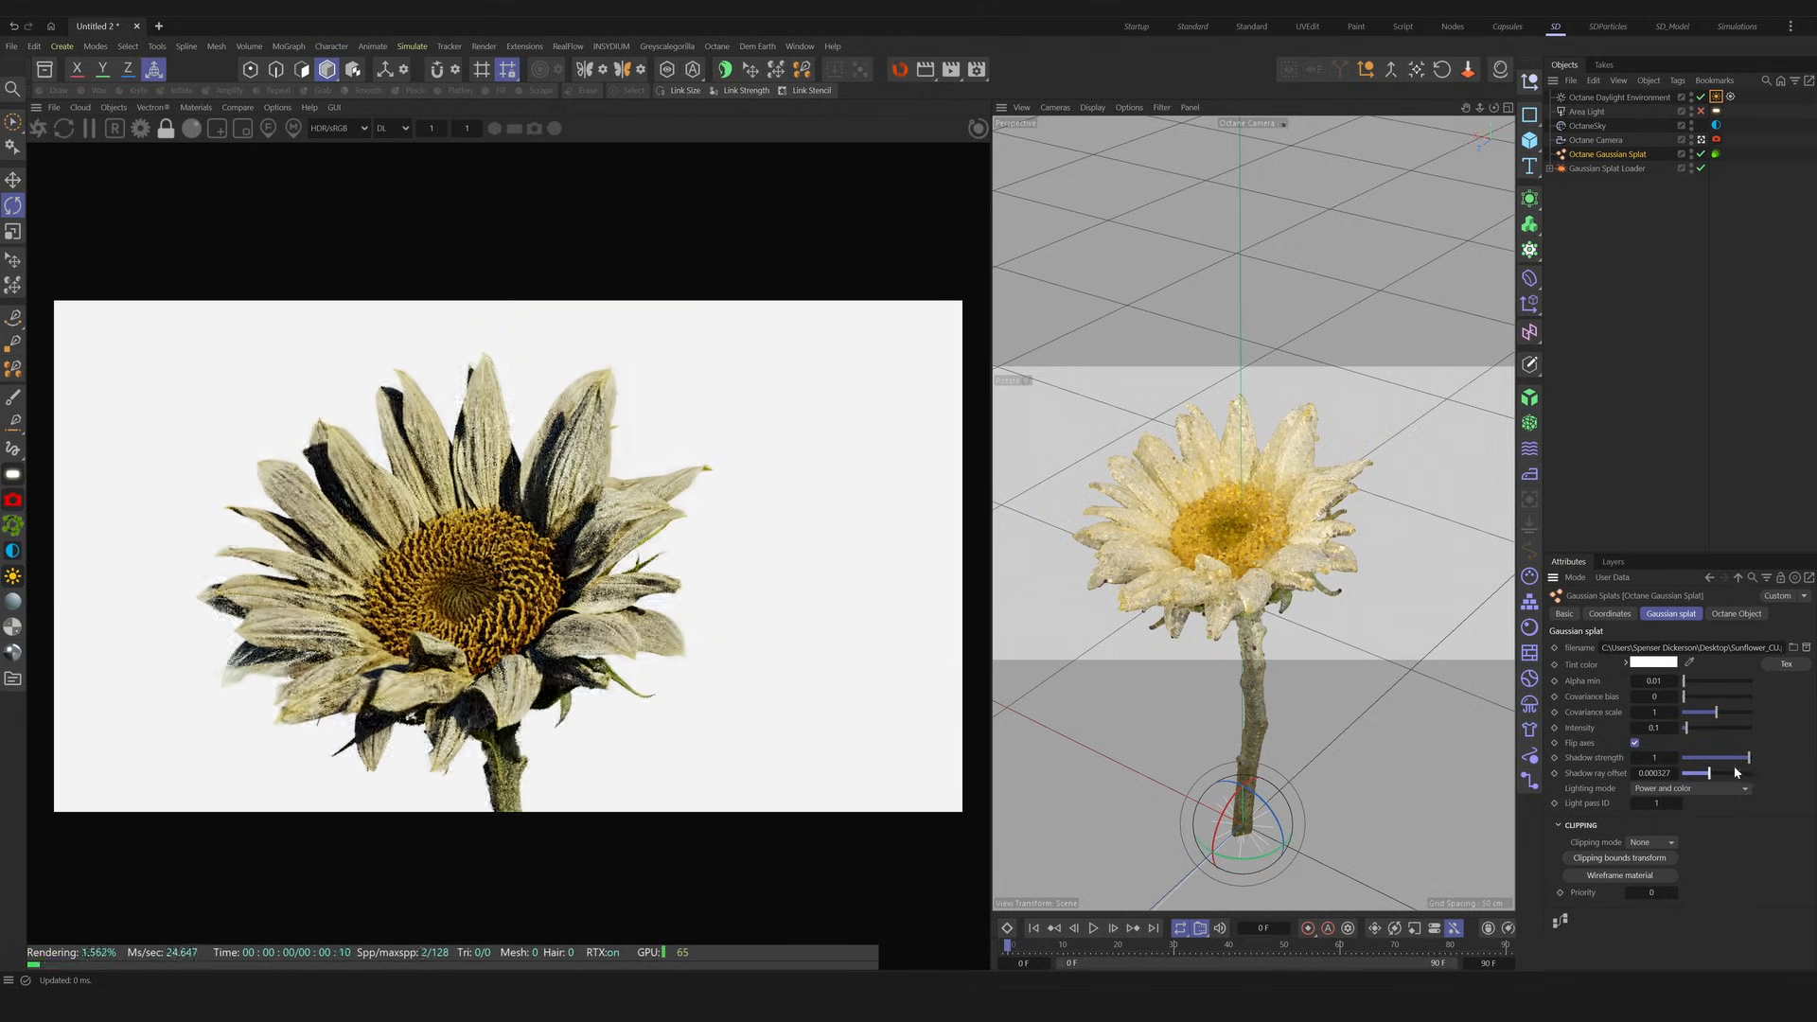
# Set the daylight's north offset to about -0.214 and the splat's shadow strength to 0.5.
pyautogui.click(1715, 97)
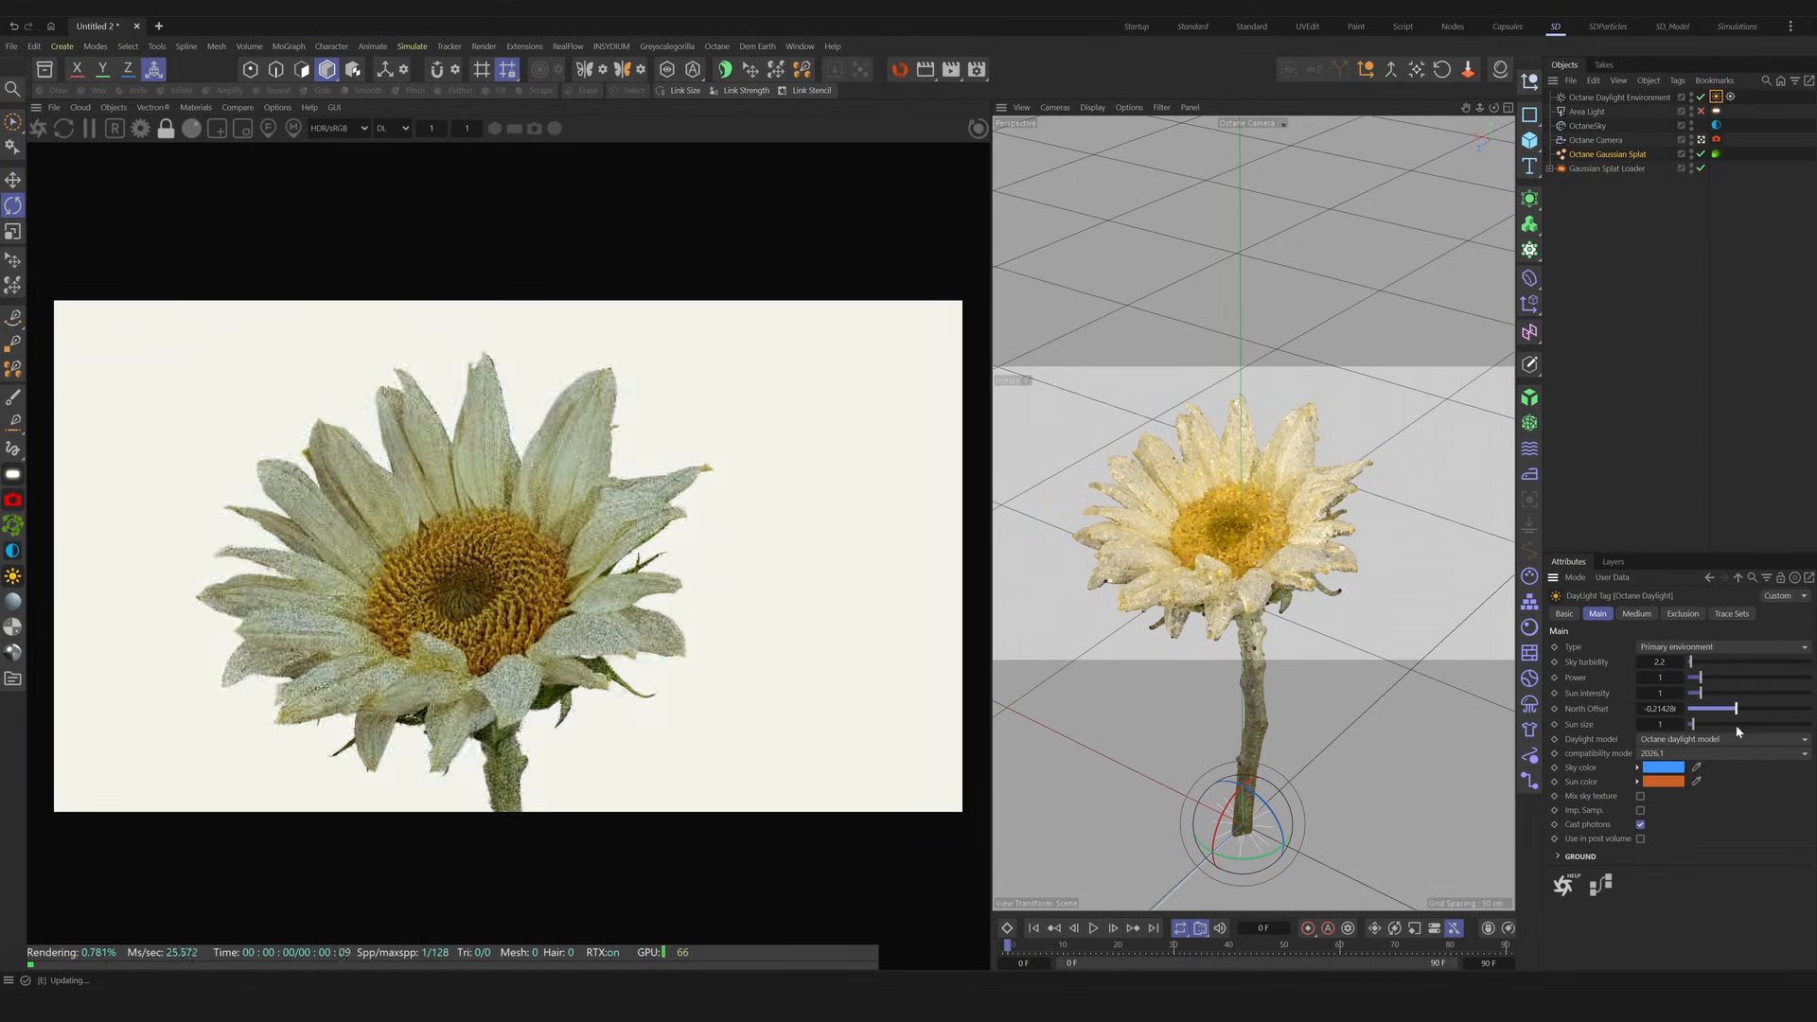
pyautogui.click(1597, 154)
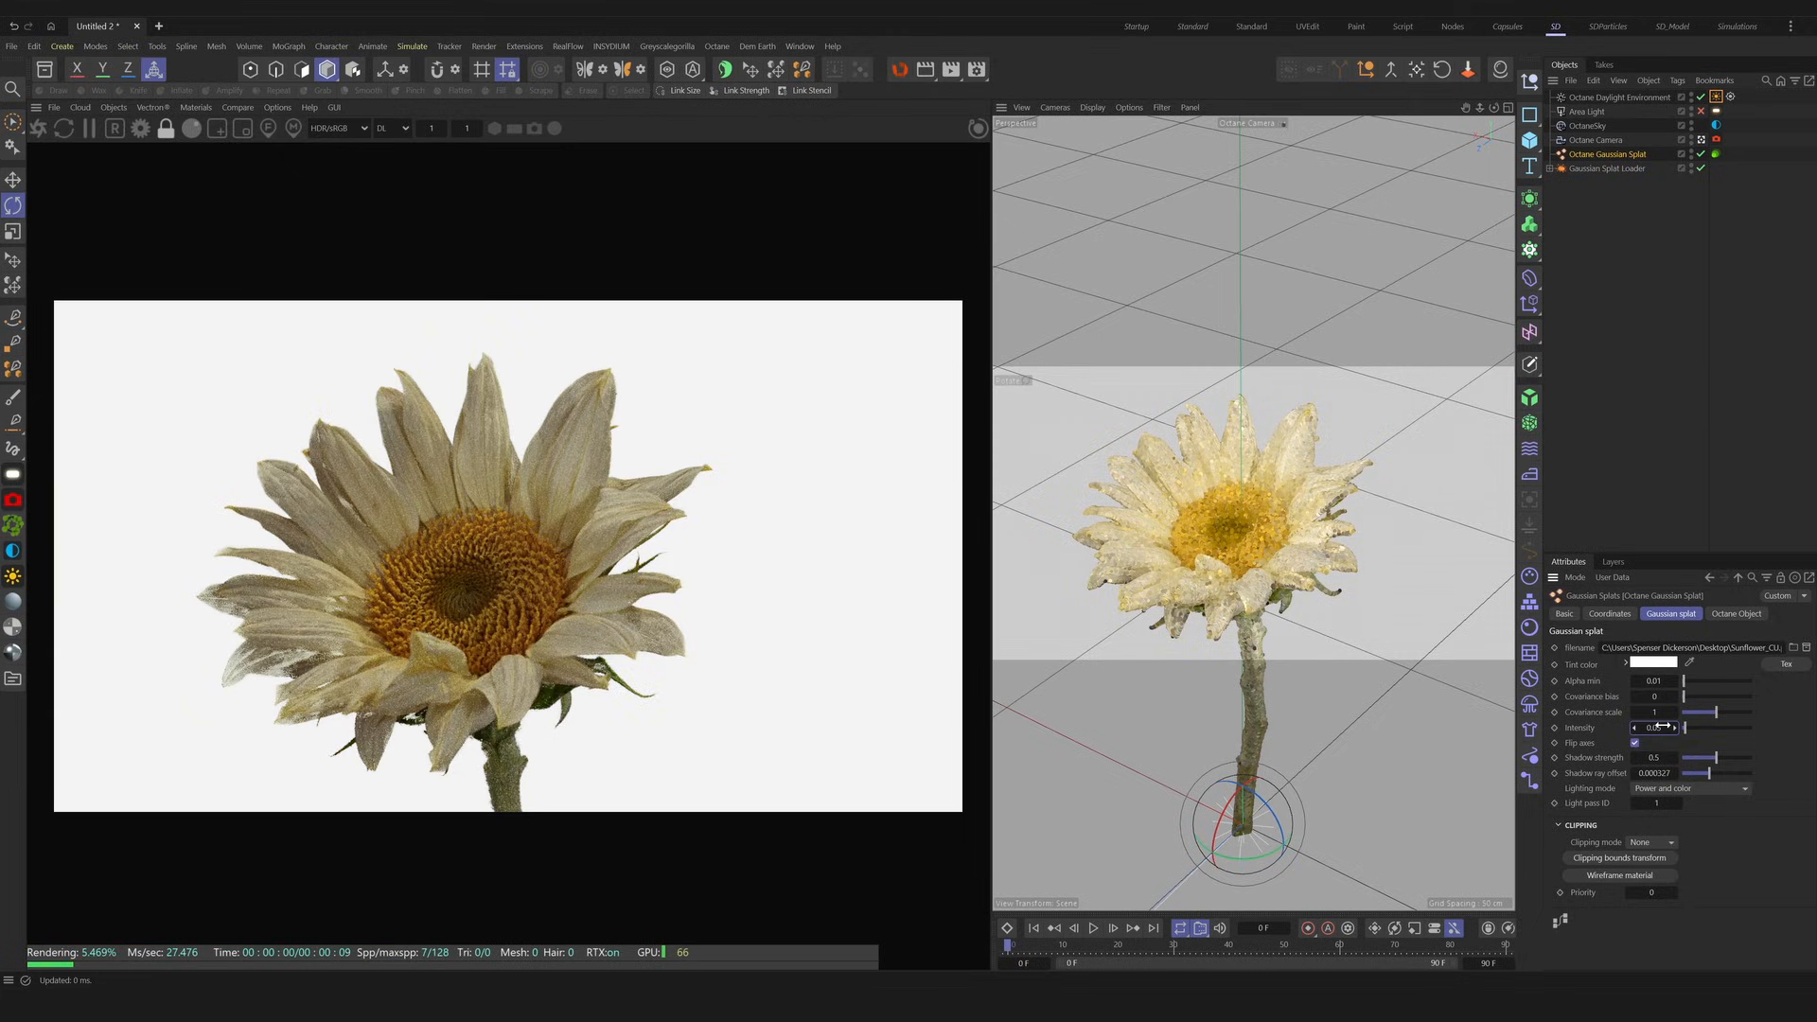
# Switch the lighting from the daylight environment to the area light and set the light's power to 25.
pyautogui.click(1701, 97)
pyautogui.click(1716, 111)
pyautogui.click(1646, 613)
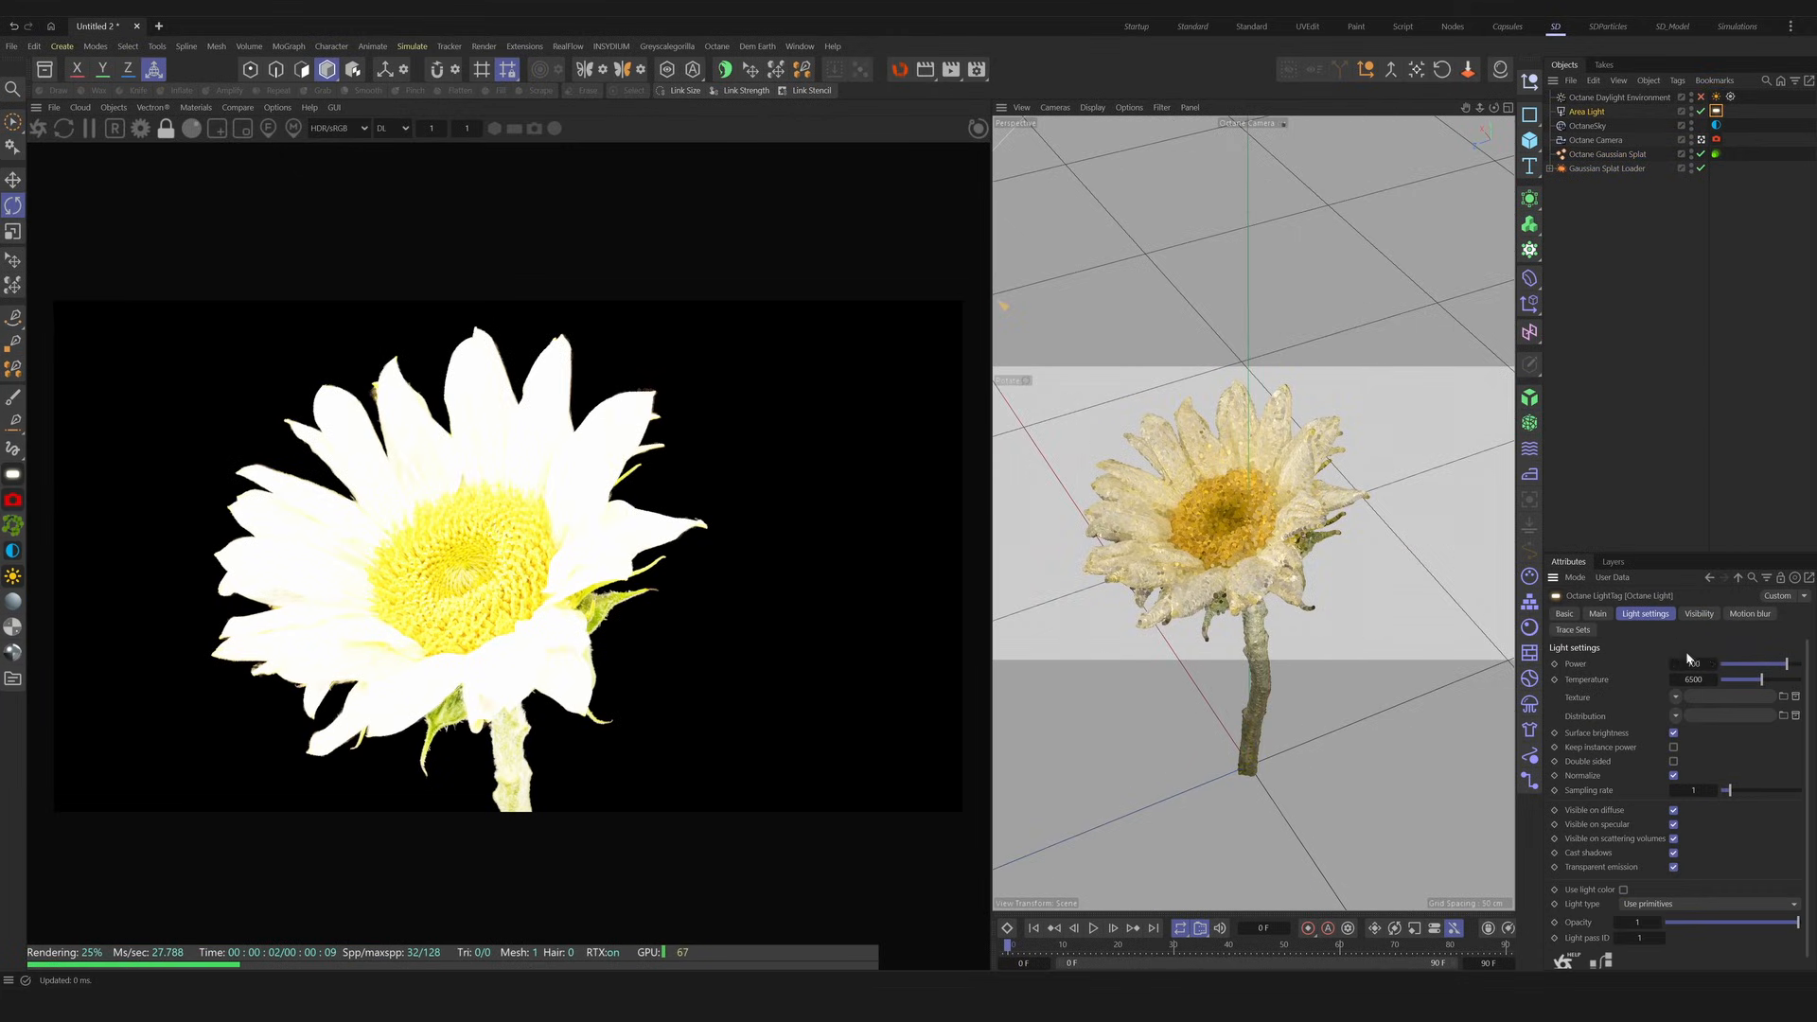
pyautogui.middleClick(1298, 519)
pyautogui.middleClick(1298, 519)
pyautogui.scroll(5, 1273, 538)
pyautogui.scroll(-5, 1273, 538)
pyautogui.keyDown('alt'); pyautogui.moveTo(1261, 545); pyautogui.dragTo(1434, 558); pyautogui.keyUp('alt')
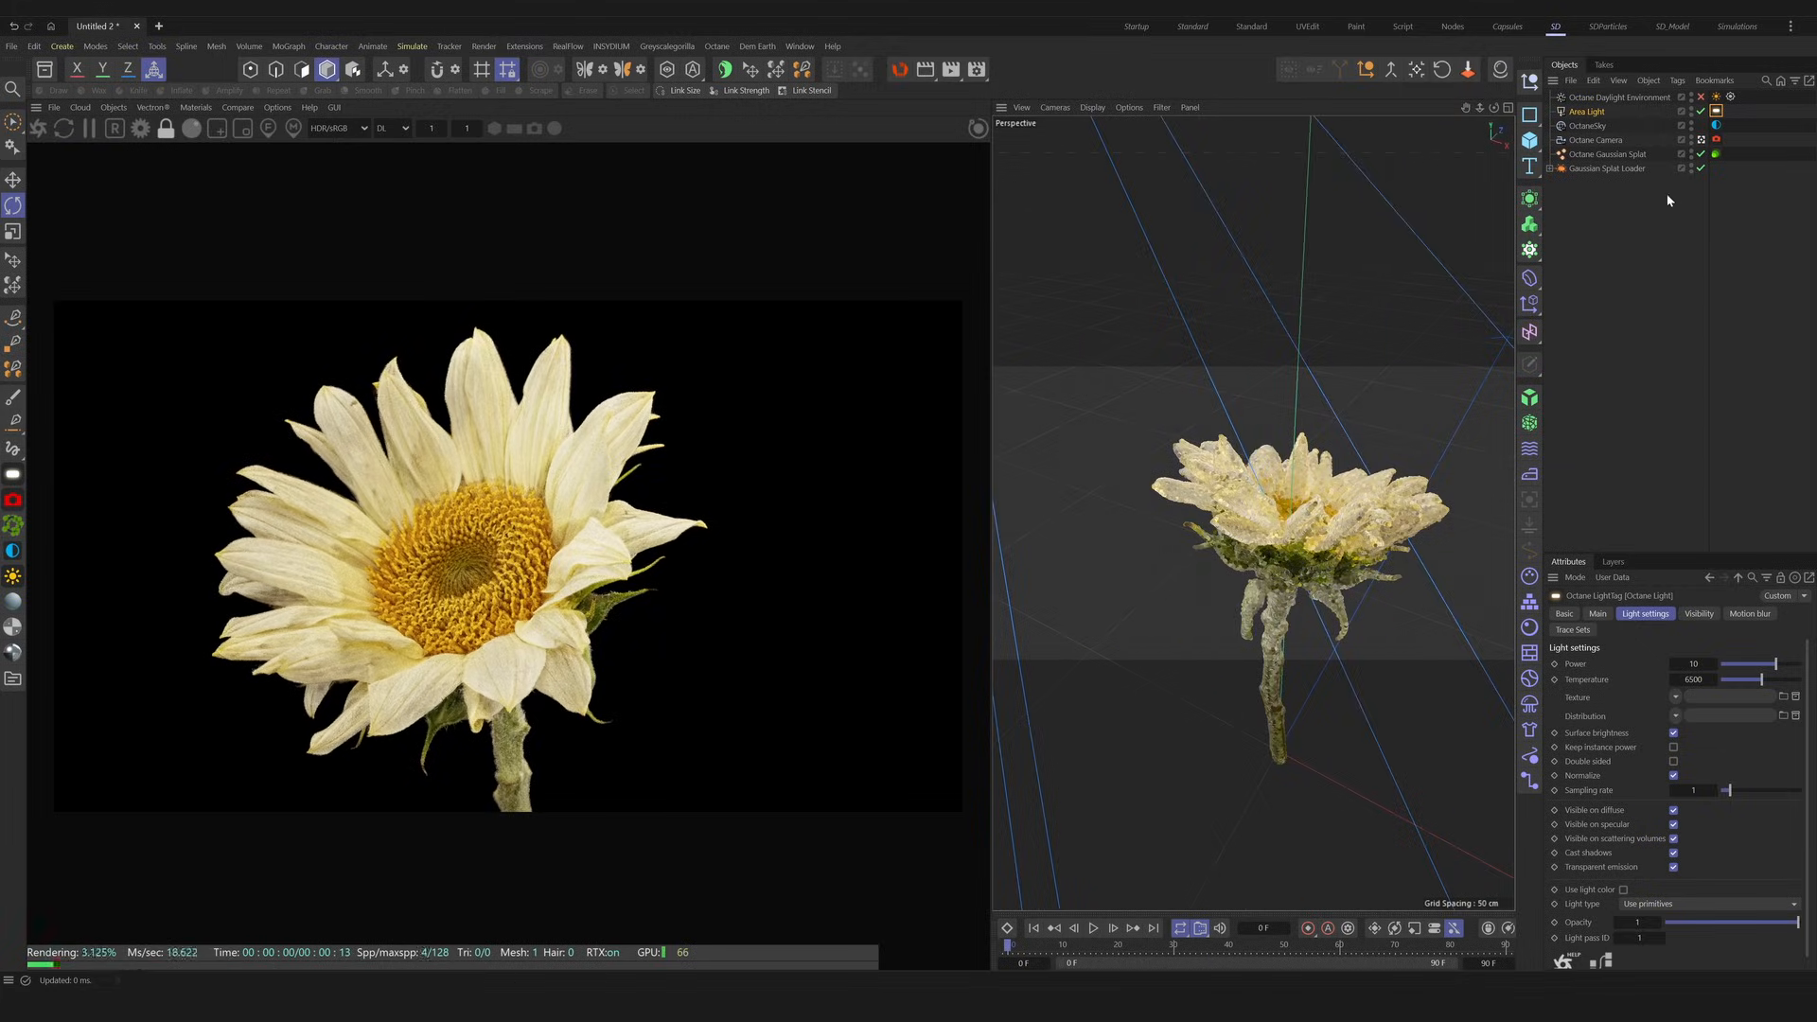
pyautogui.keyDown('alt'); pyautogui.moveTo(1309, 568); pyautogui.dragTo(1188, 535); pyautogui.keyUp('alt')
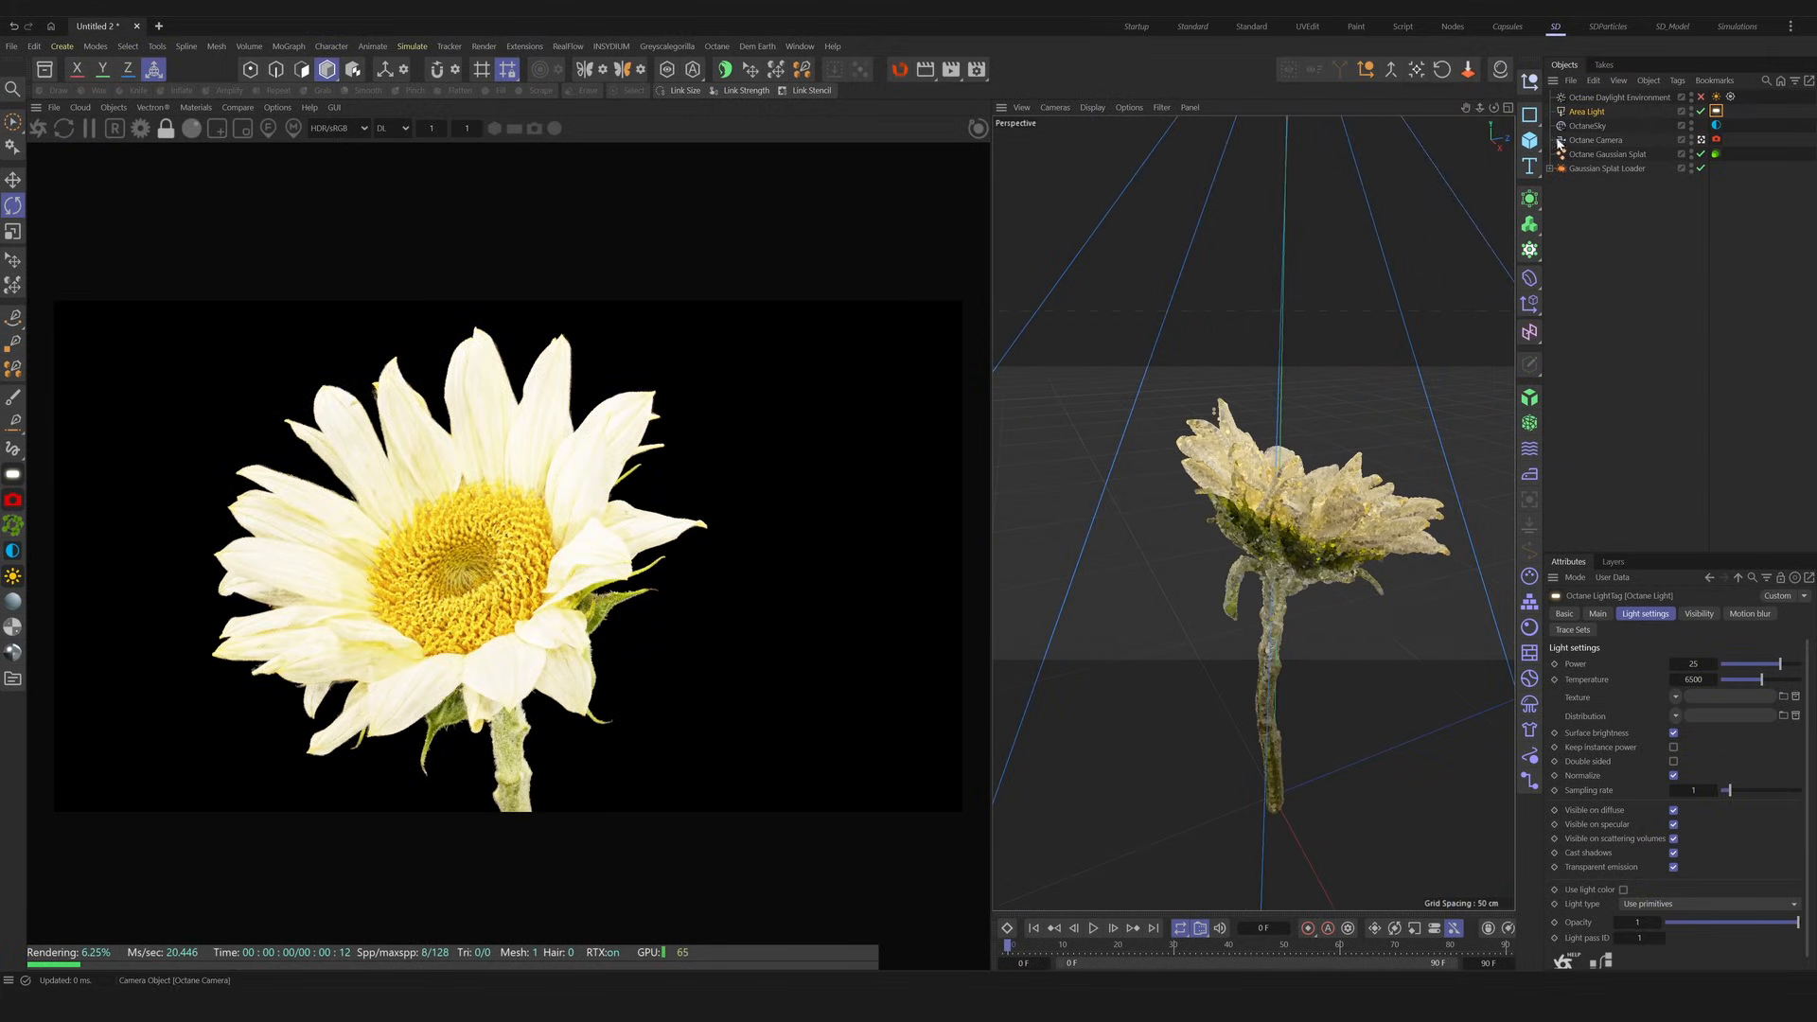
# Set the Gaussian splat's shadow strength to 0.8 and its shadow ray offset to 0.0002.
pyautogui.click(1593, 153)
pyautogui.press('Return')
pyautogui.keyDown('alt'); pyautogui.moveTo(1344, 530); pyautogui.dragTo(1261, 485); pyautogui.keyUp('alt')
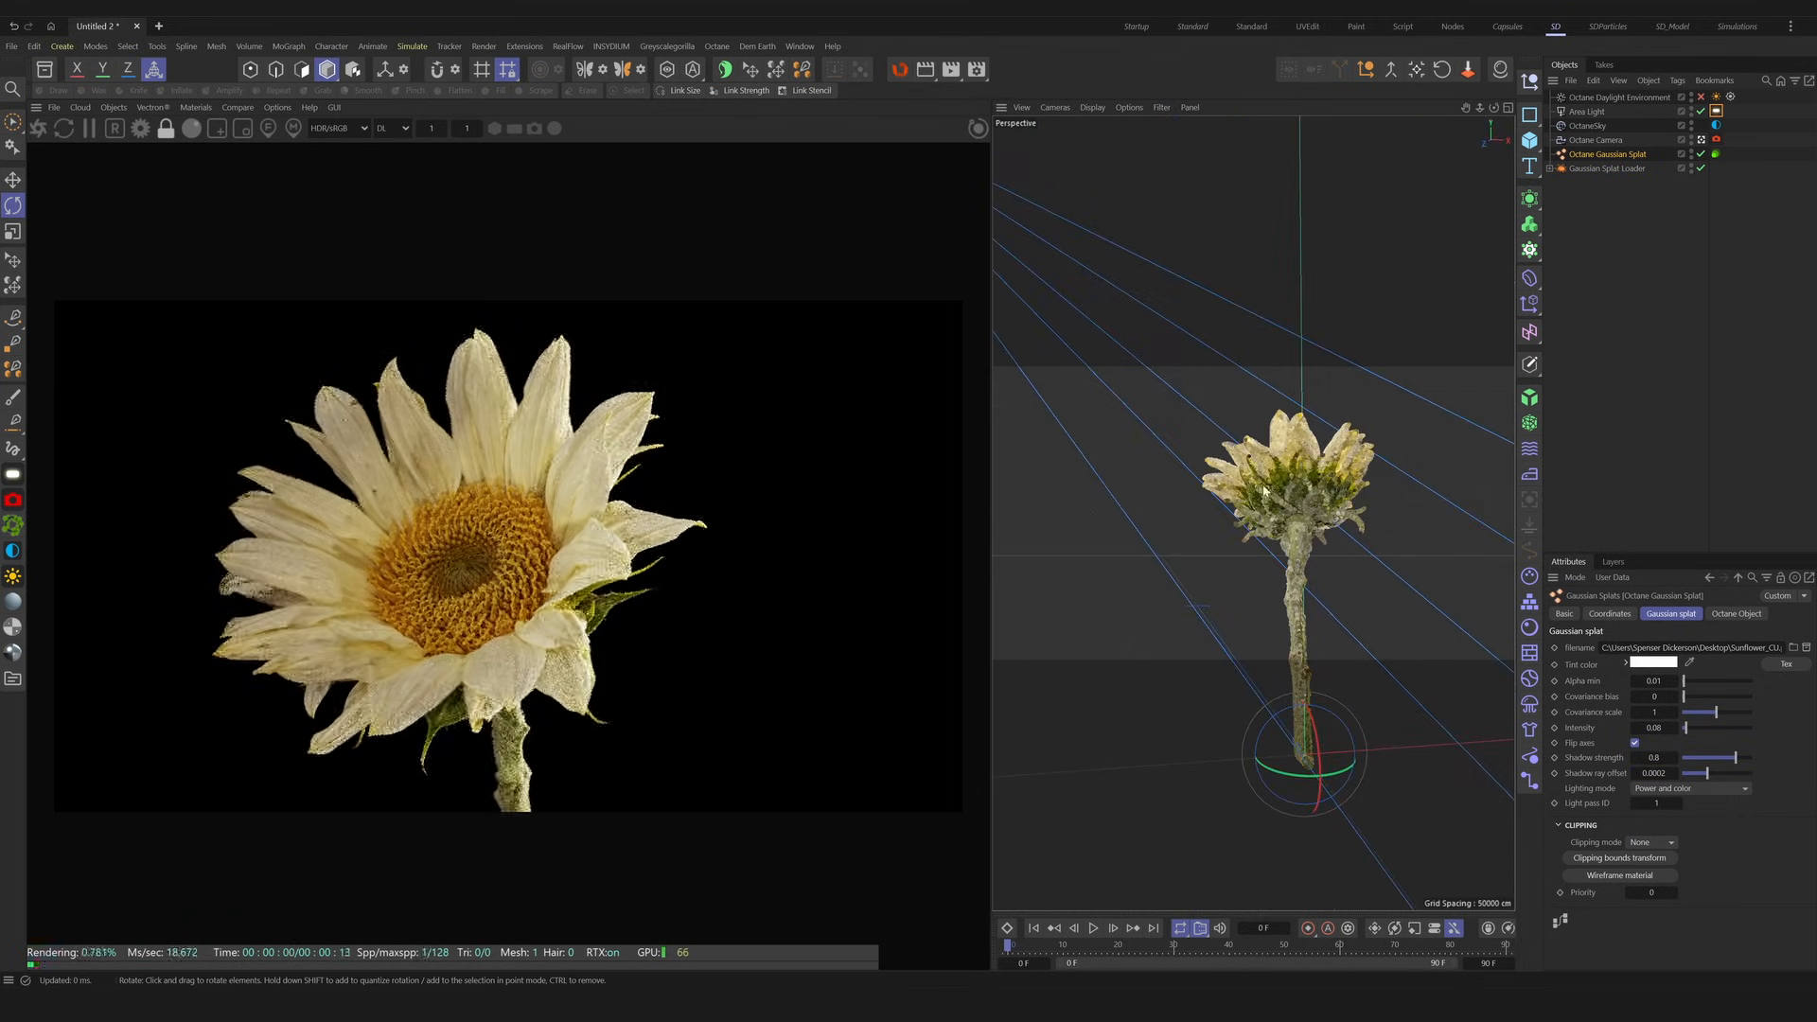
pyautogui.keyDown('alt'); pyautogui.moveTo(1310, 577); pyautogui.dragTo(1312, 519); pyautogui.keyUp('alt')
# Switch the lighting back to the daylight environment in the Octane Camera view and set its north offset to about 0.238.
pyautogui.click(1701, 97)
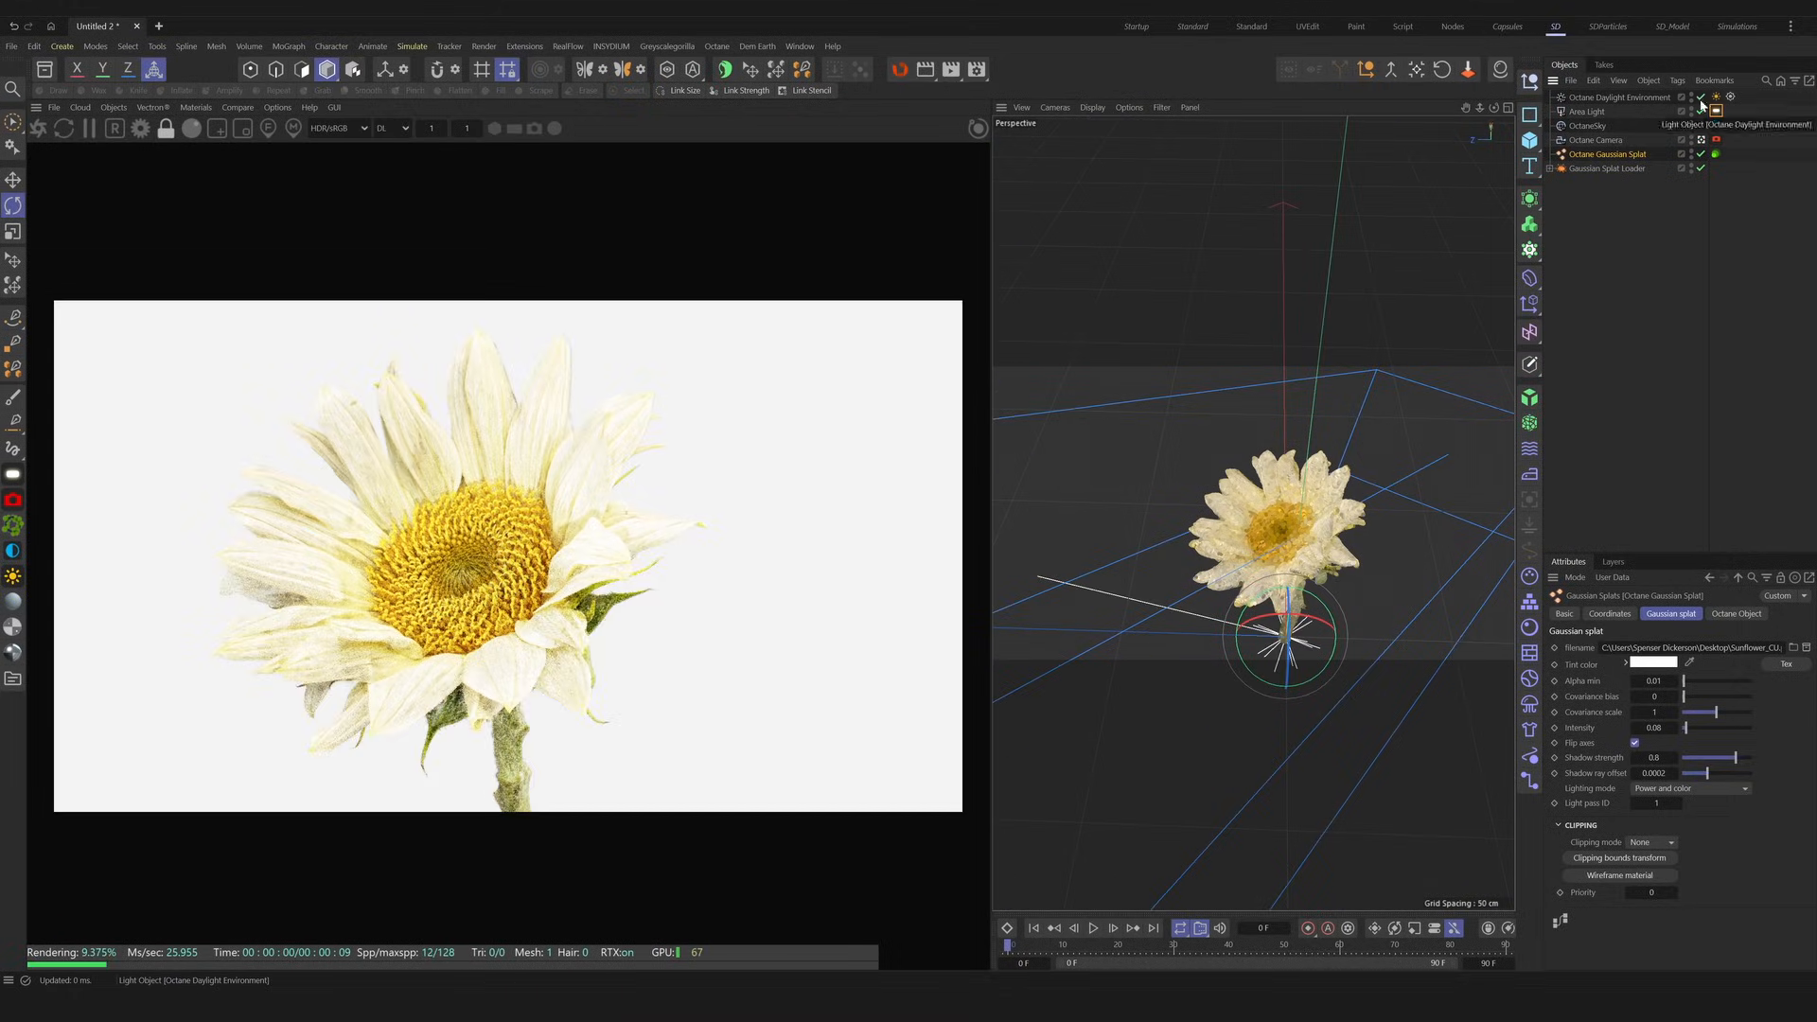
pyautogui.middleClick(1228, 450)
pyautogui.middleClick(1229, 450)
pyautogui.keyDown('alt'); pyautogui.moveTo(1229, 450); pyautogui.dragTo(1574, 225); pyautogui.keyUp('alt')
pyautogui.click(1716, 97)
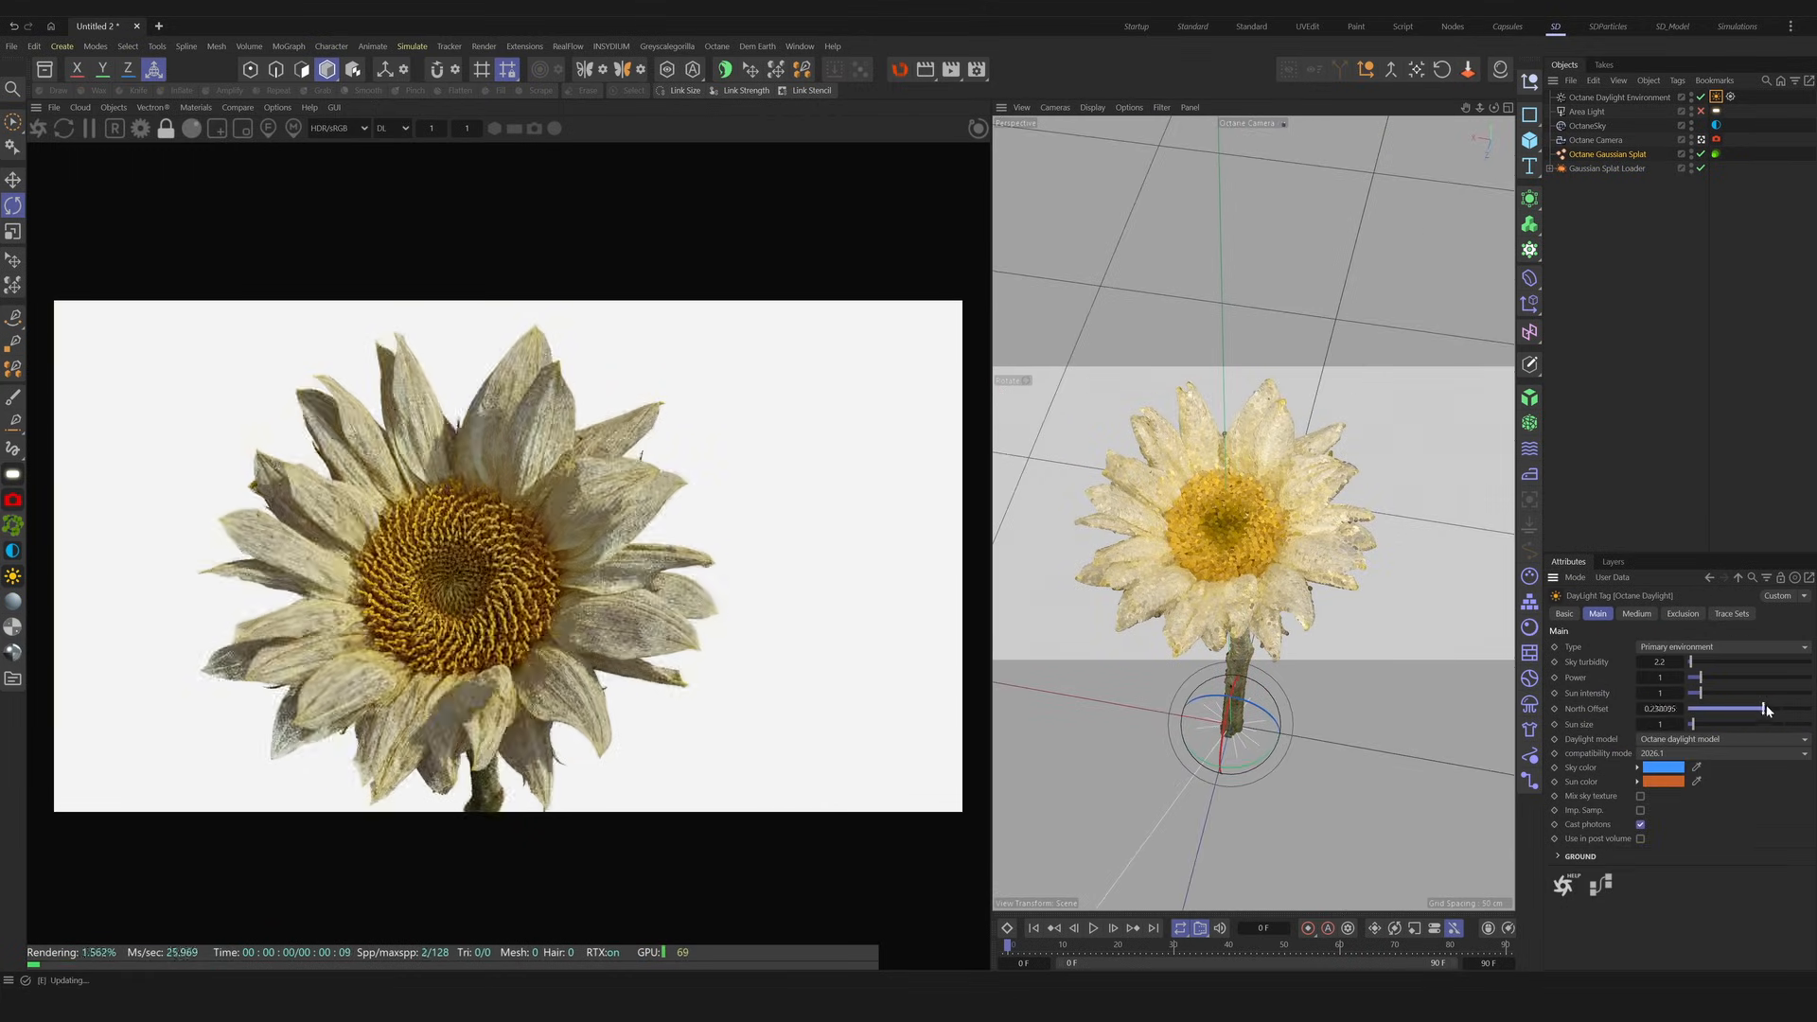
# Set the Gaussian splat's shadow ray offset to about 0.000017 and its shadow strength to 0.5.
pyautogui.click(1604, 155)
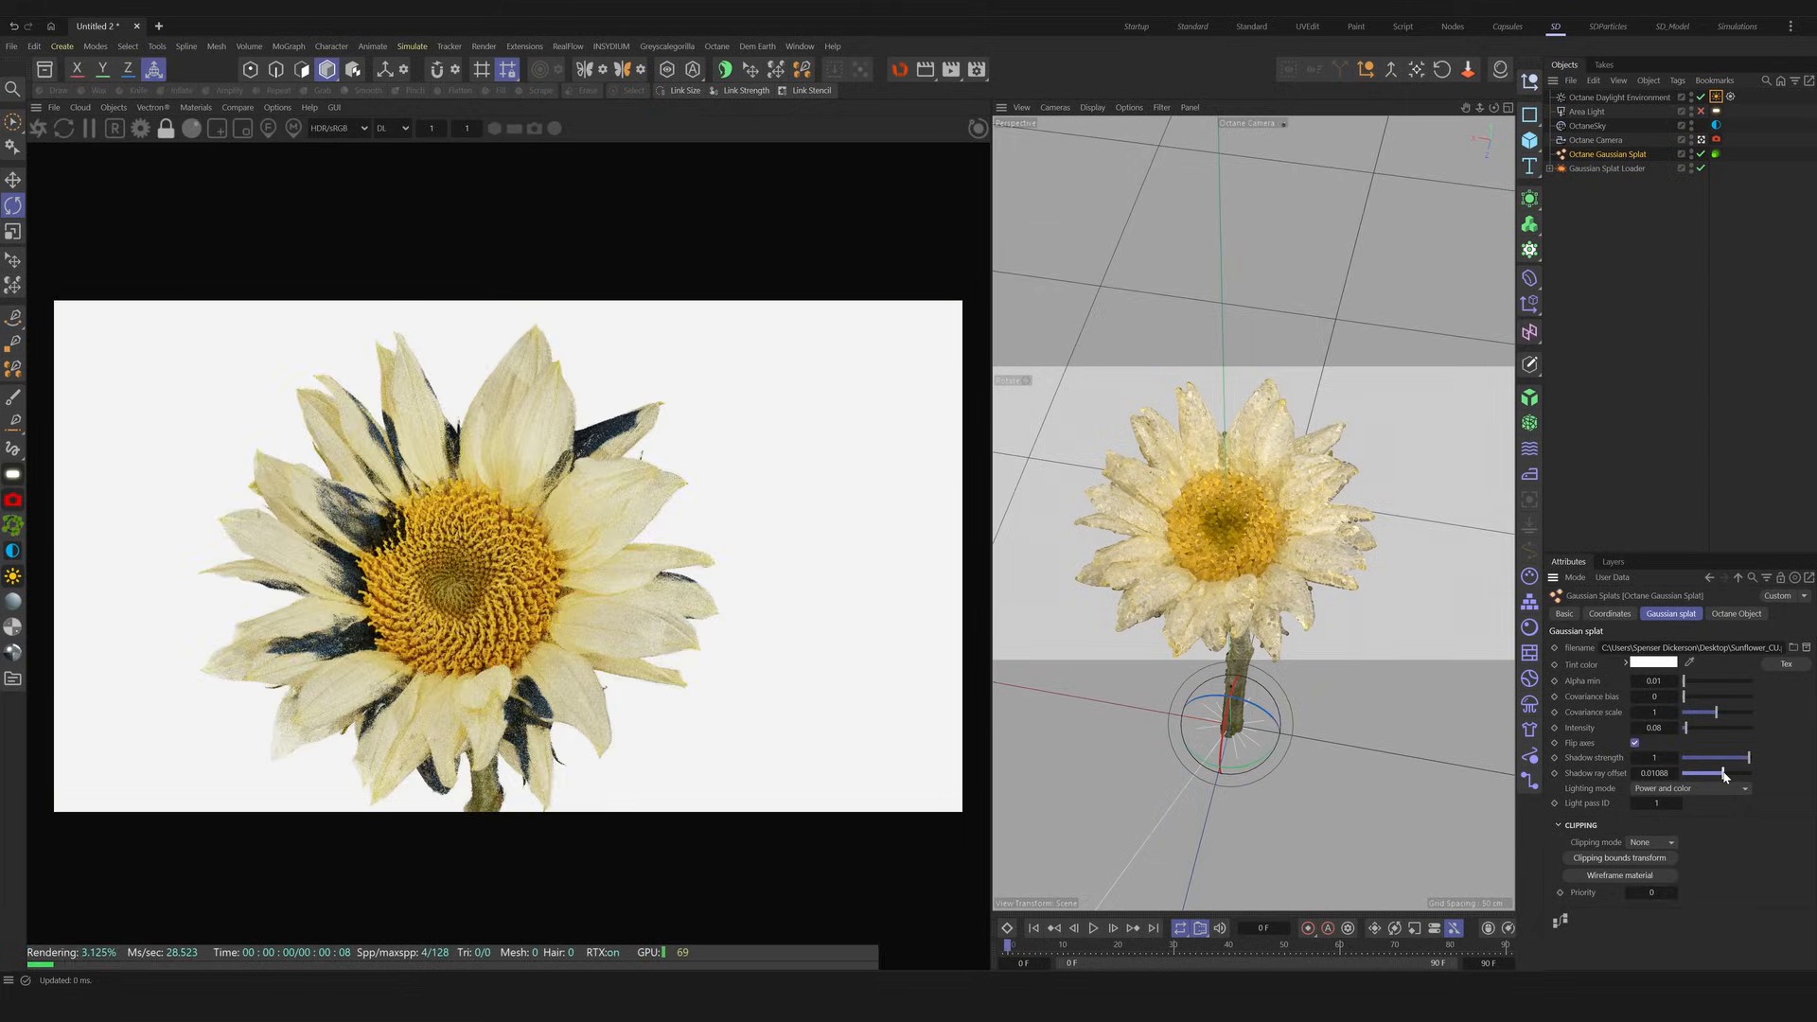
pyautogui.moveTo(1691, 774); pyautogui.dragTo(1698, 774)
pyautogui.keyDown('alt'); pyautogui.moveTo(1264, 591); pyautogui.dragTo(1300, 540); pyautogui.keyUp('alt')
pyautogui.moveTo(1671, 757); pyautogui.dragTo(1663, 757)
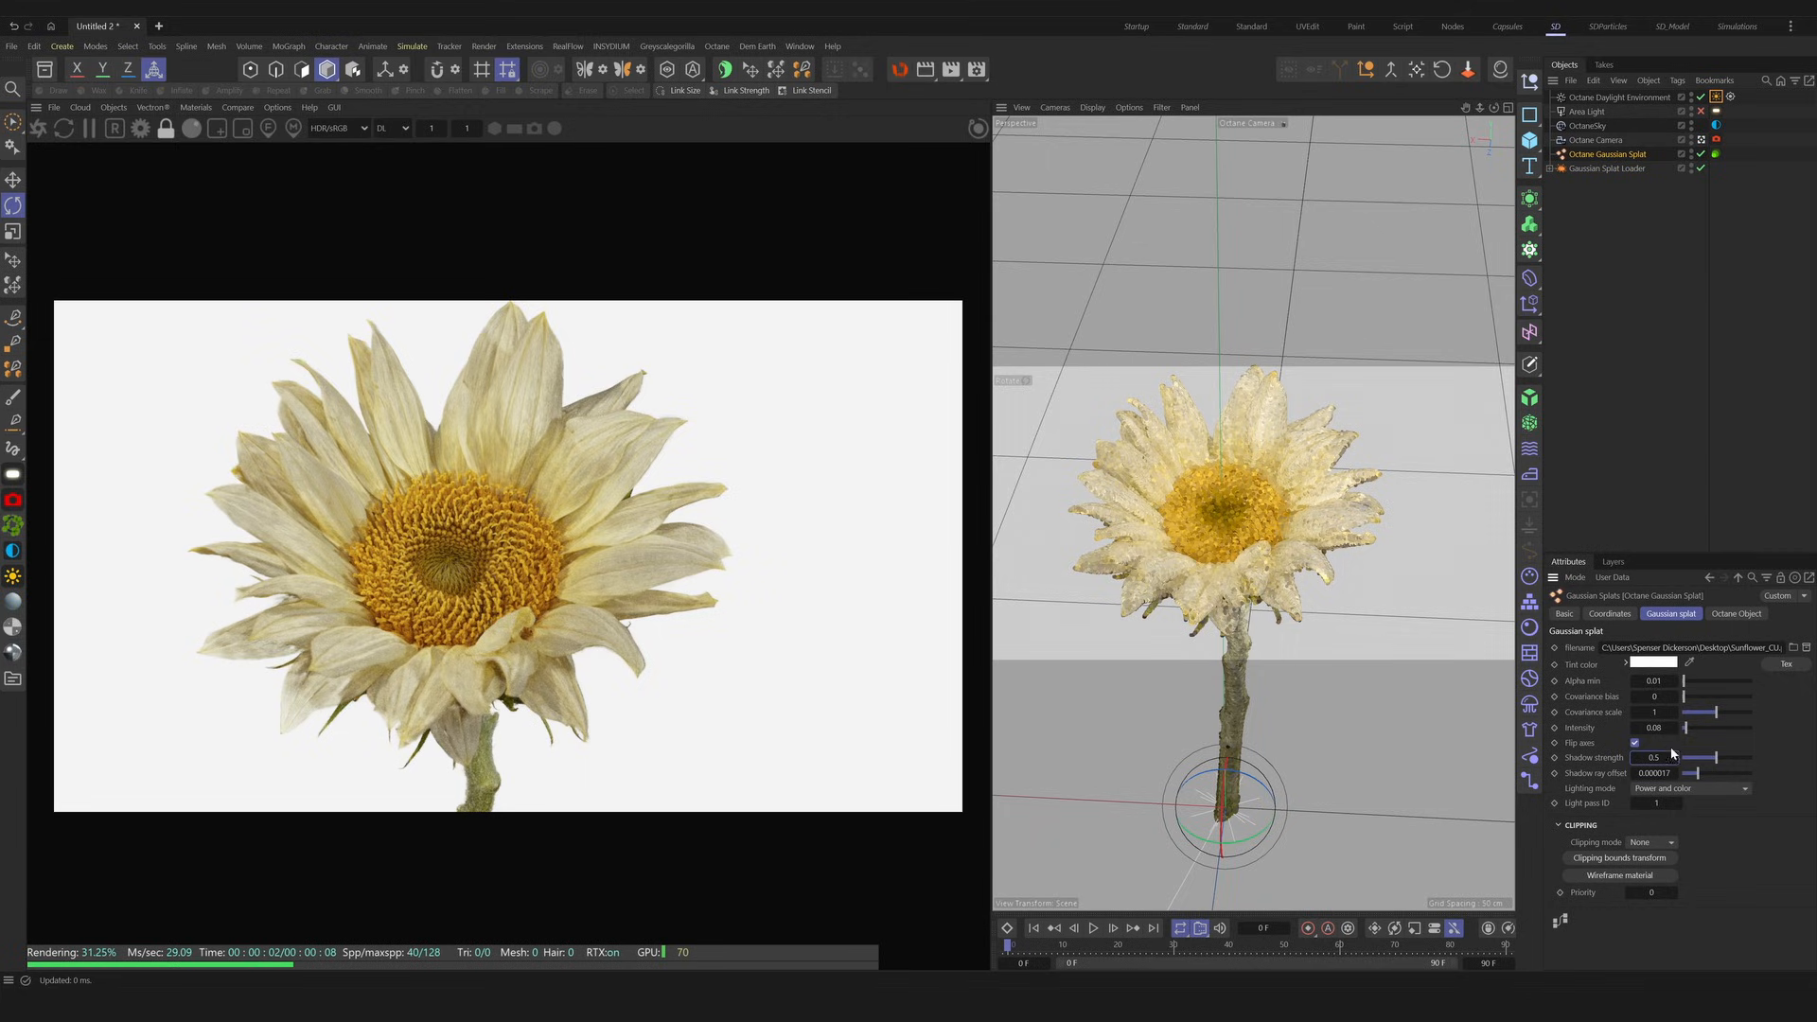
# Turn off shadow visibility in the Gaussian splat's Octane Object tag.
pyautogui.click(1716, 154)
pyautogui.click(1647, 709)
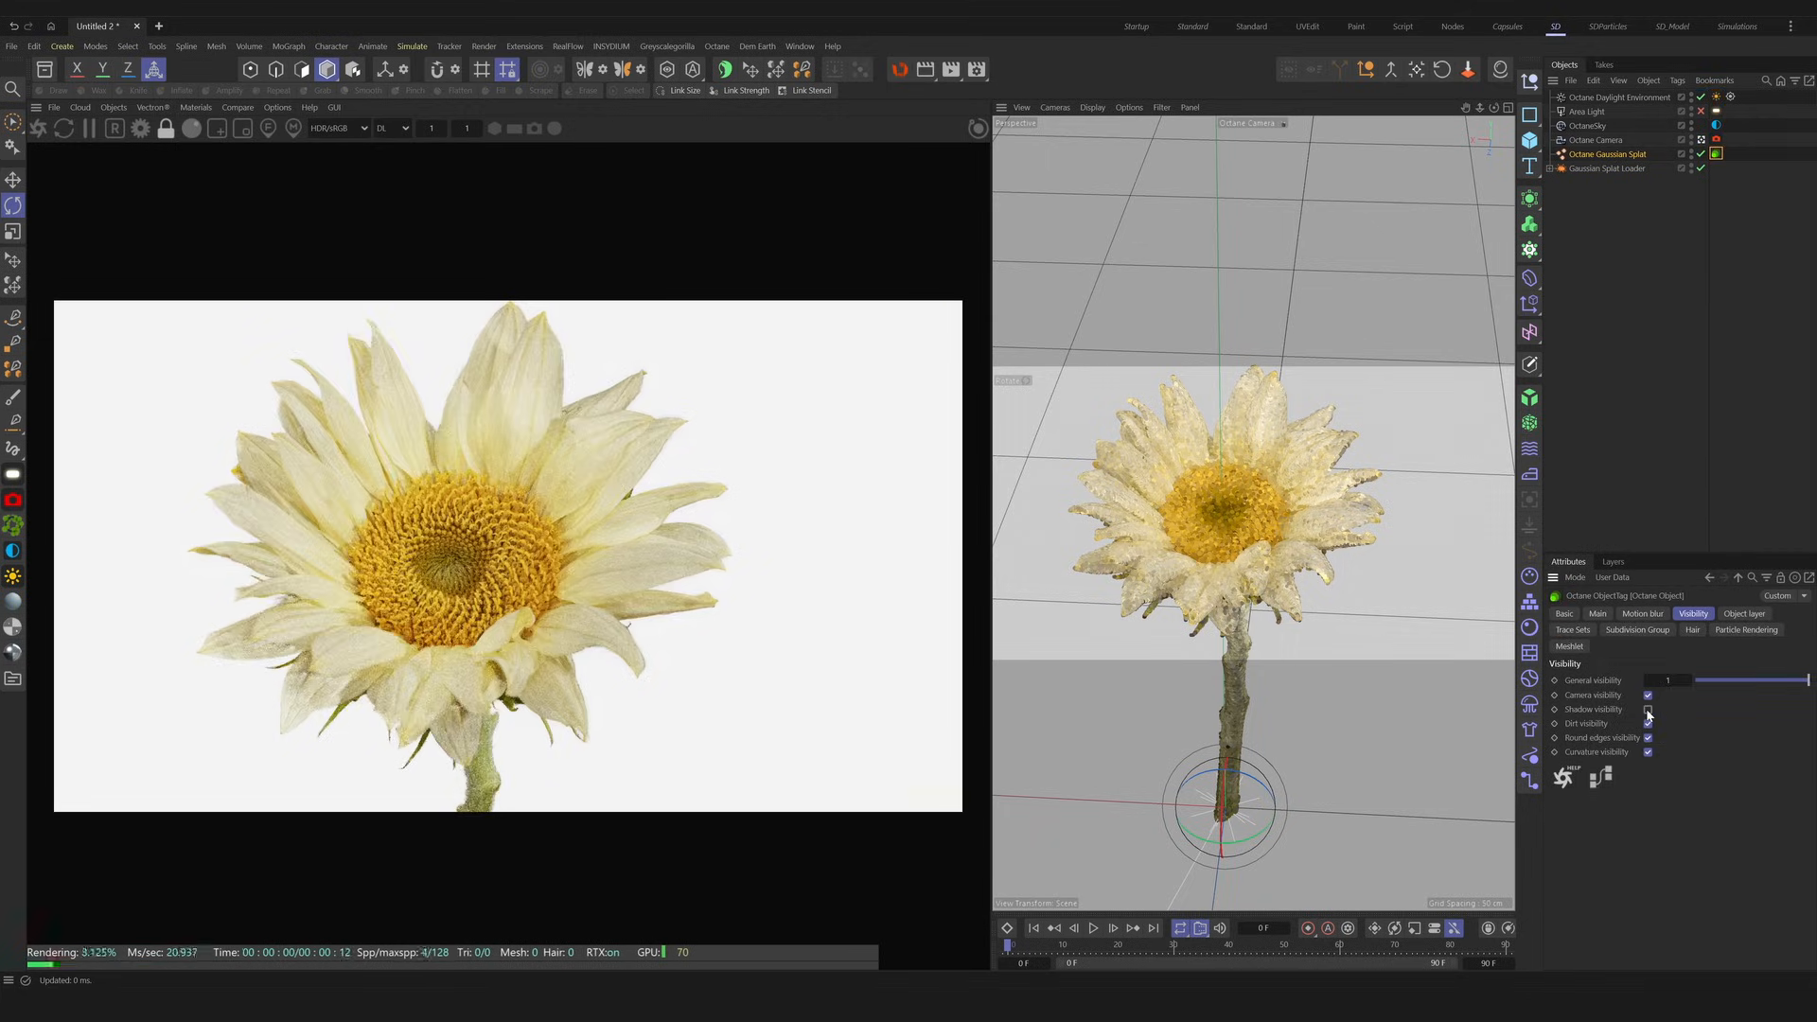
# Add a sphere, scale it down and position it in front of the sunflower's center.
pyautogui.moveTo(1530, 140); pyautogui.dragTo(1592, 189)
pyautogui.press('t')
pyautogui.moveTo(1292, 483); pyautogui.dragTo(1098, 568)
pyautogui.moveTo(1174, 897); pyautogui.dragTo(1136, 889)
pyautogui.press('e')
pyautogui.moveTo(1223, 741); pyautogui.dragTo(1221, 413)
pyautogui.press('t')
pyautogui.press('e')
pyautogui.moveTo(1415, 412); pyautogui.dragTo(1219, 388)
pyautogui.moveTo(1211, 496)
pyautogui.mouseDown()
pyautogui.moveTo(1205, 527)
pyautogui.moveTo(1200, 477)
pyautogui.moveTo(1081, 489)
pyautogui.moveTo(1183, 487)
pyautogui.mouseUp()
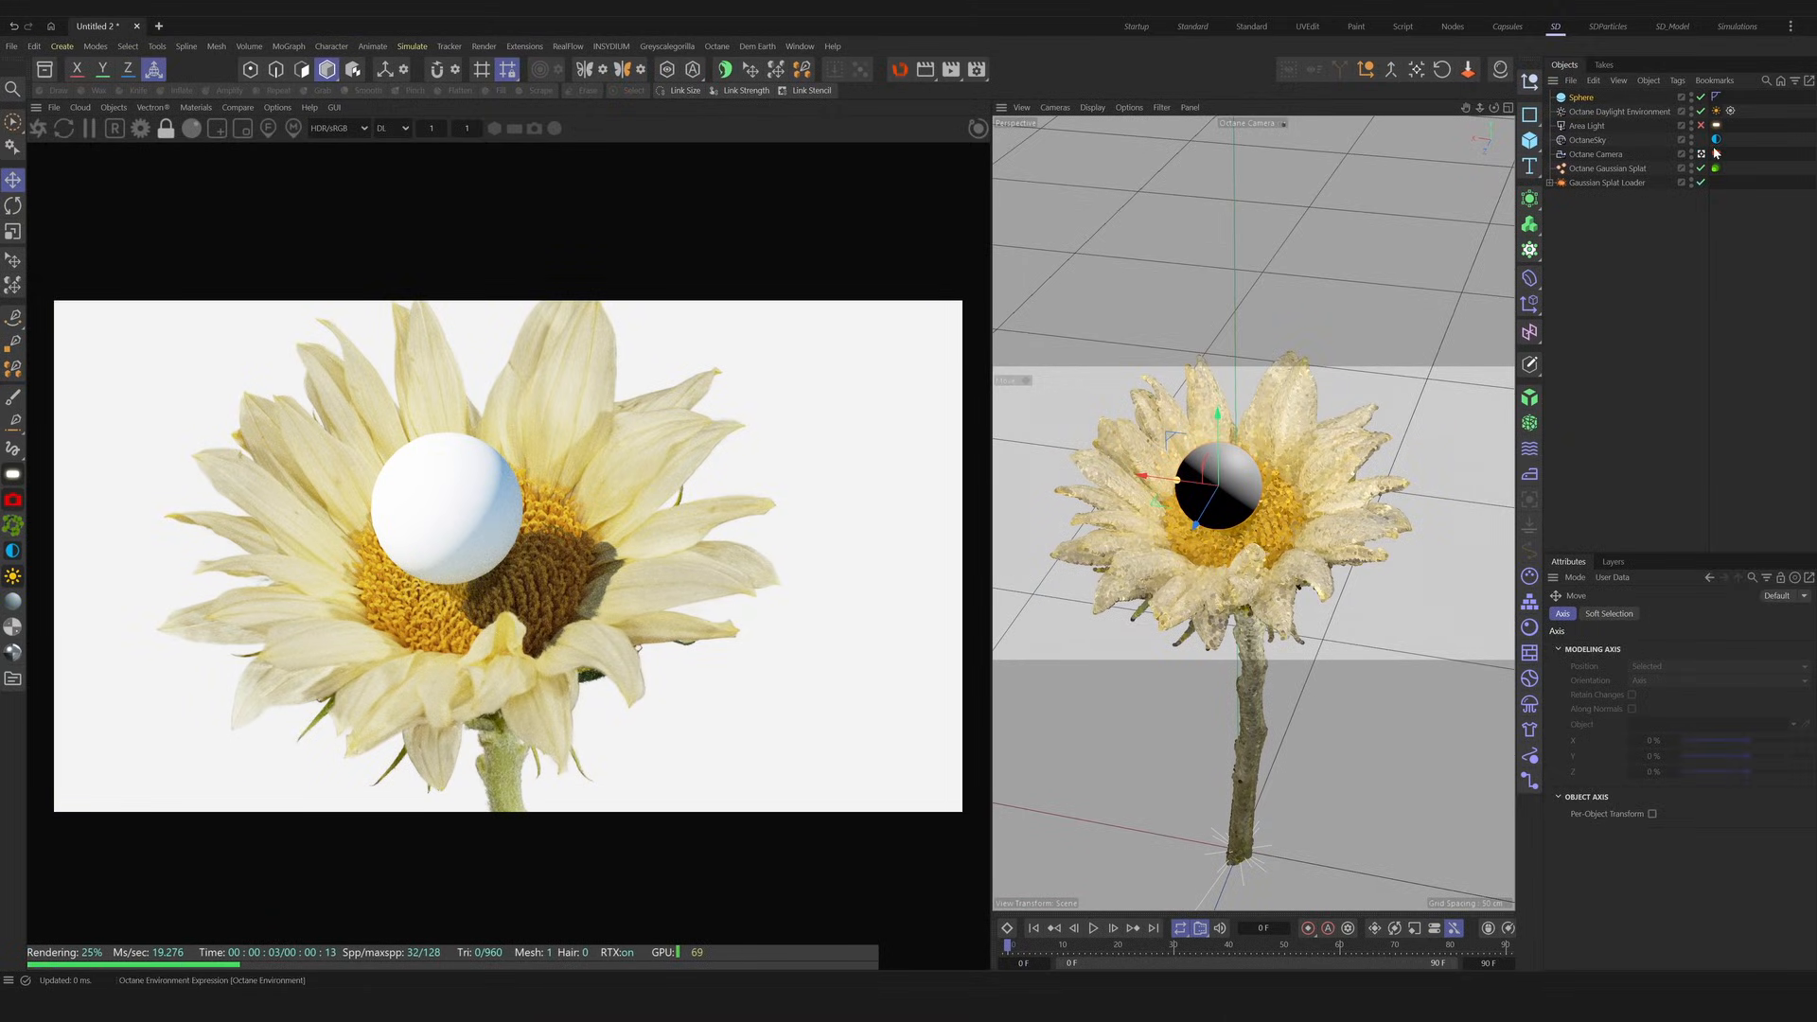
# Toggle the Gaussian splat's shadow visibility repeatedly to compare its effect around the sphere.
pyautogui.click(1716, 168)
pyautogui.click(1646, 712)
pyautogui.click(1647, 711)
pyautogui.click(1646, 711)
# Try a splat shadow strength of about 0.32, and set it to about 0.89.
pyautogui.click(1607, 168)
pyautogui.moveTo(1750, 754); pyautogui.dragTo(1704, 757)
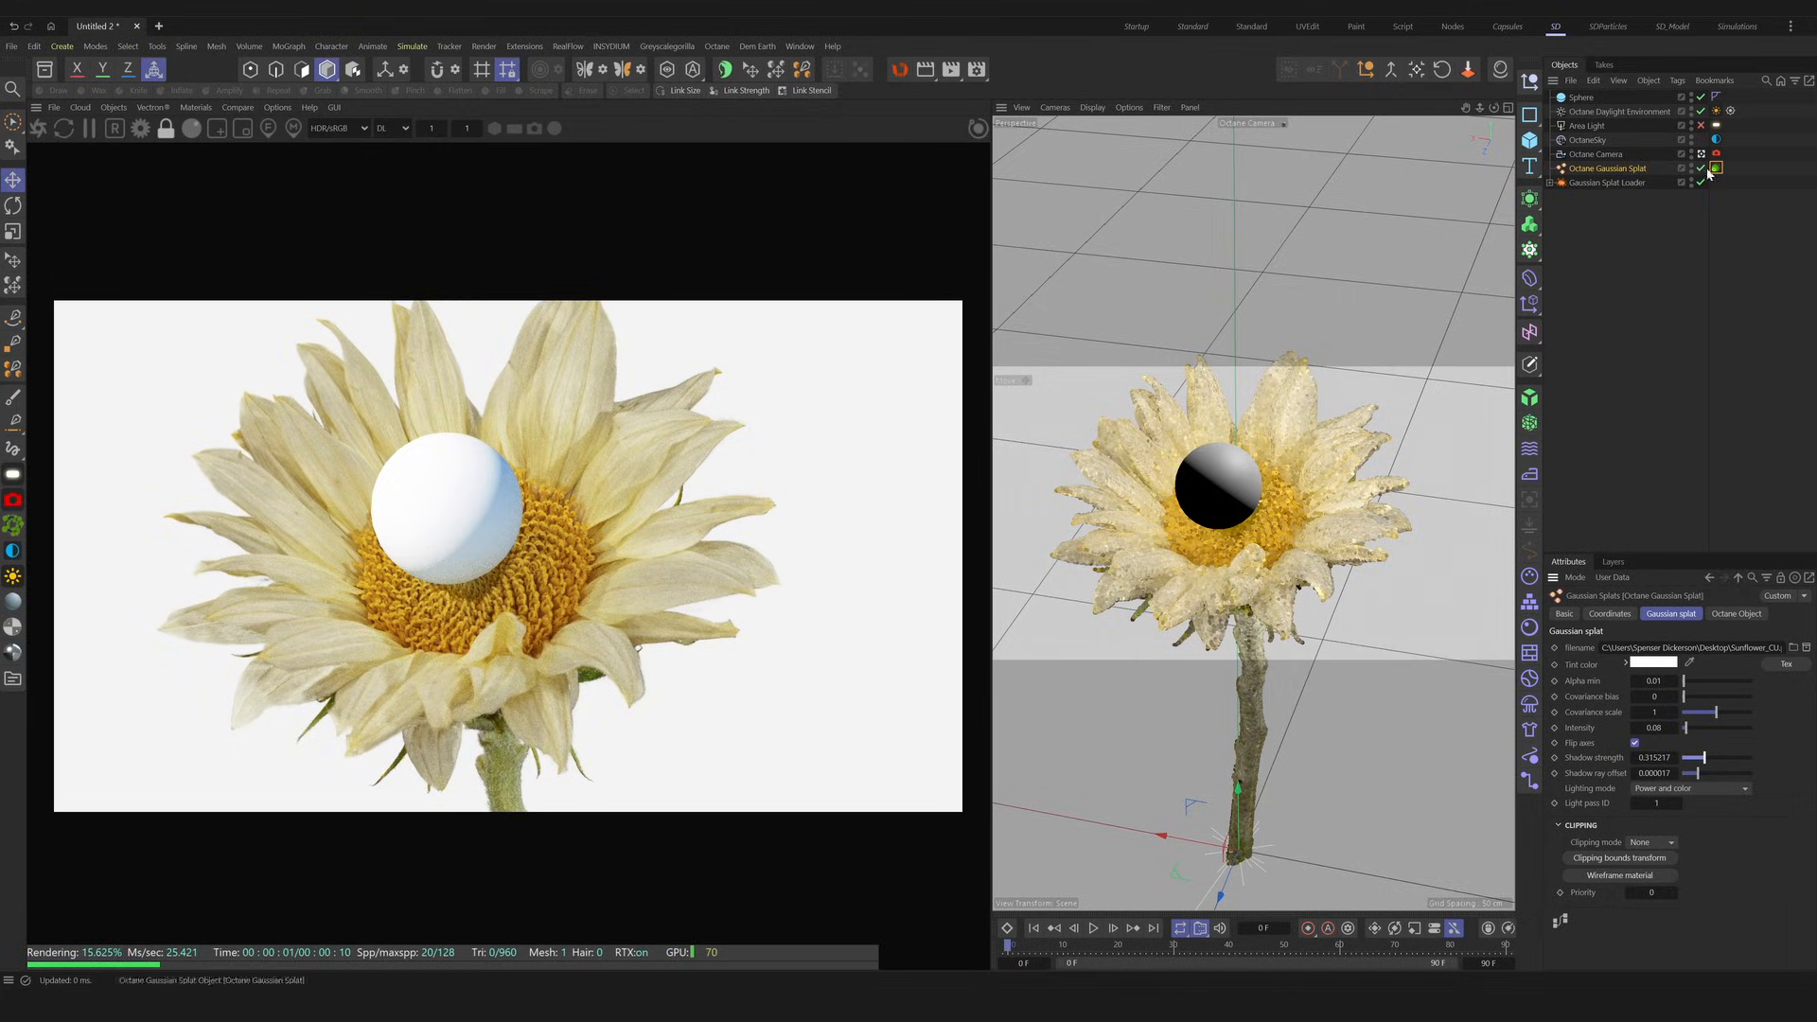
pyautogui.click(1725, 758)
pyautogui.moveTo(1725, 758); pyautogui.dragTo(1742, 758)
# Try Gaussian splat intensities of 0.01 and 0.03, and set the intensity to 0.1.
pyautogui.keyDown('alt'); pyautogui.moveTo(1325, 568); pyautogui.dragTo(1358, 596); pyautogui.keyUp('alt')
pyautogui.click(1654, 727)
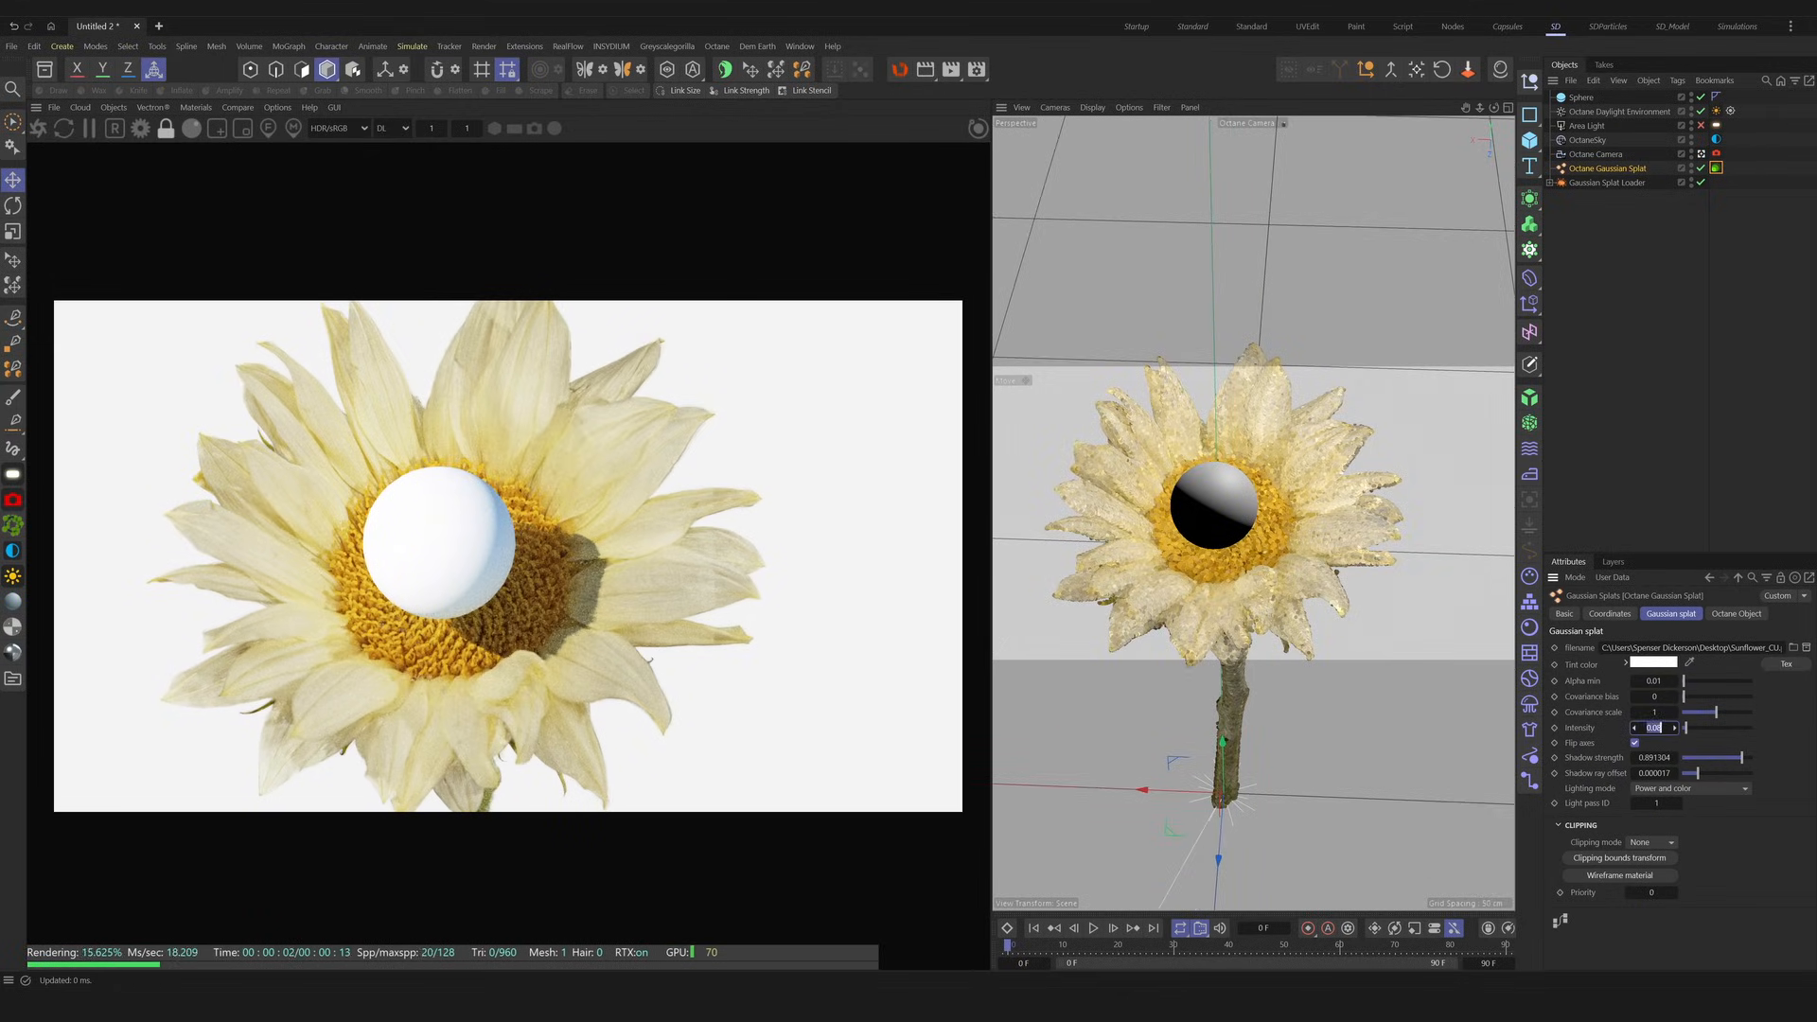
pyautogui.write('.01')
pyautogui.press('Return')
pyautogui.write('.03')
pyautogui.press('Return')
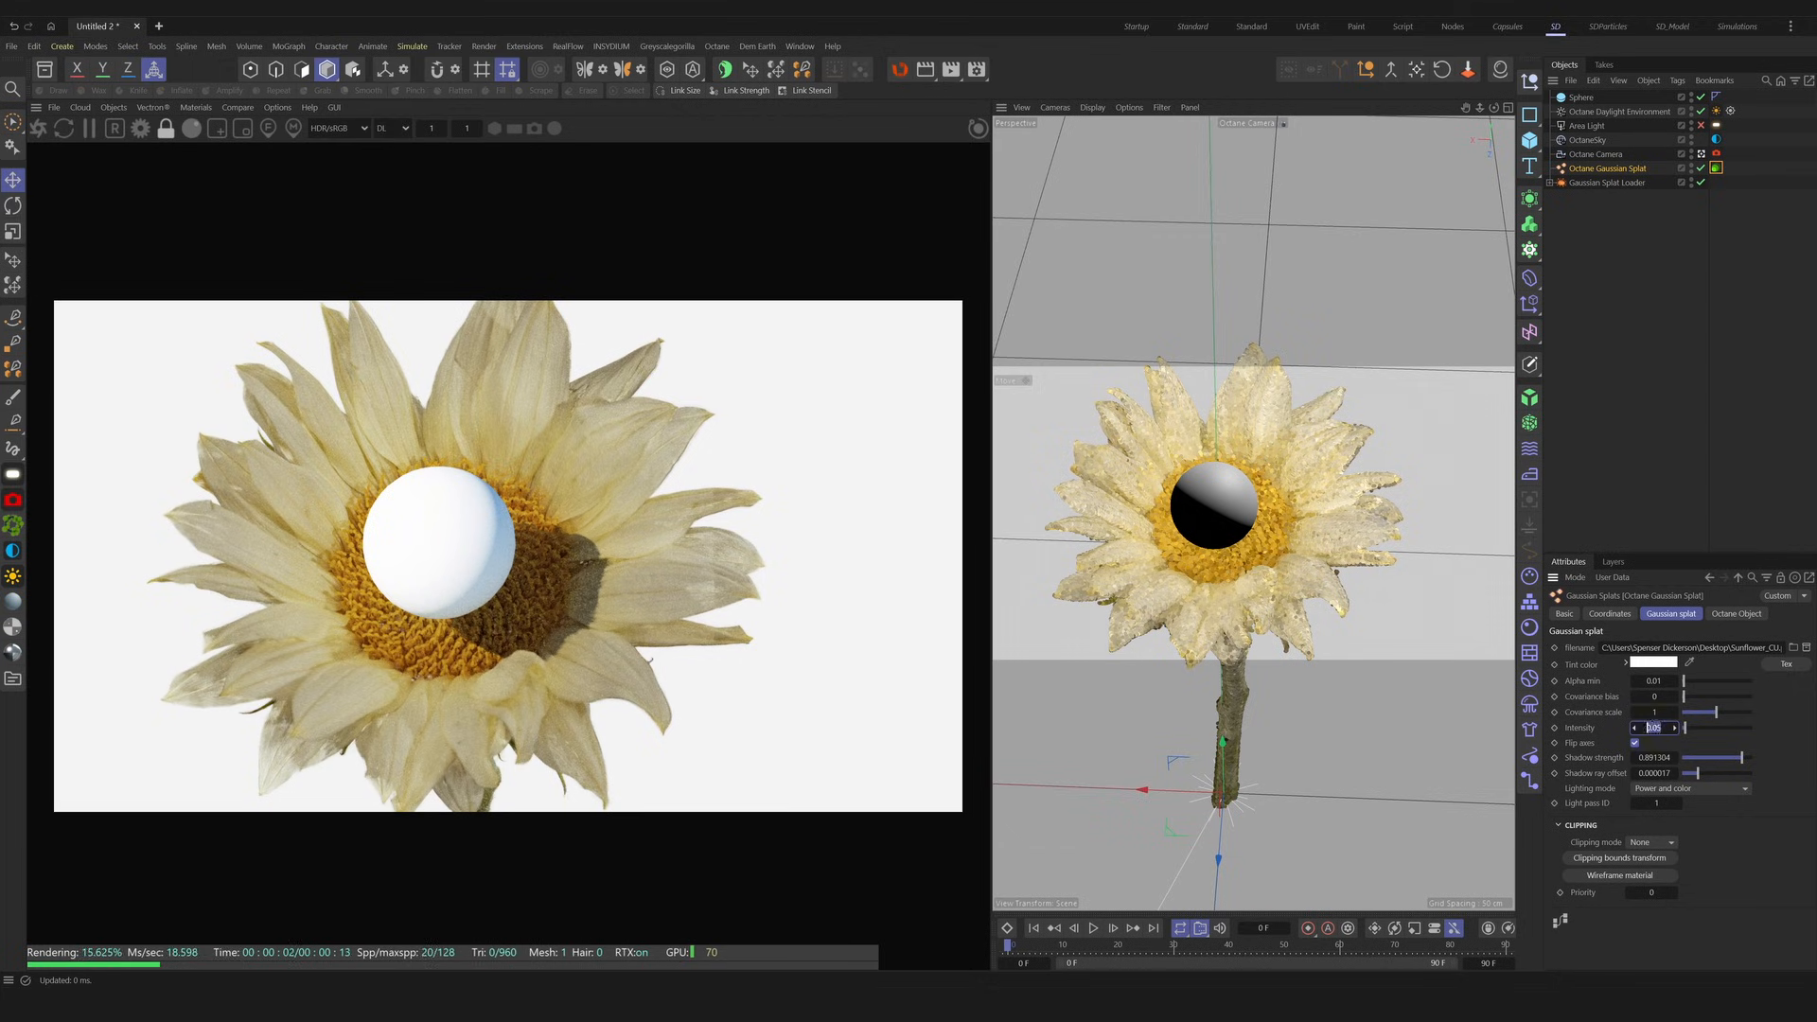
pyautogui.write('.1')
pyautogui.press('Return')
# Turn off the Octane Daylight Environment and enable the area light.
pyautogui.keyDown('alt'); pyautogui.moveTo(1259, 606); pyautogui.dragTo(1230, 535); pyautogui.keyUp('alt')
pyautogui.click(1701, 111)
pyautogui.click(1701, 124)
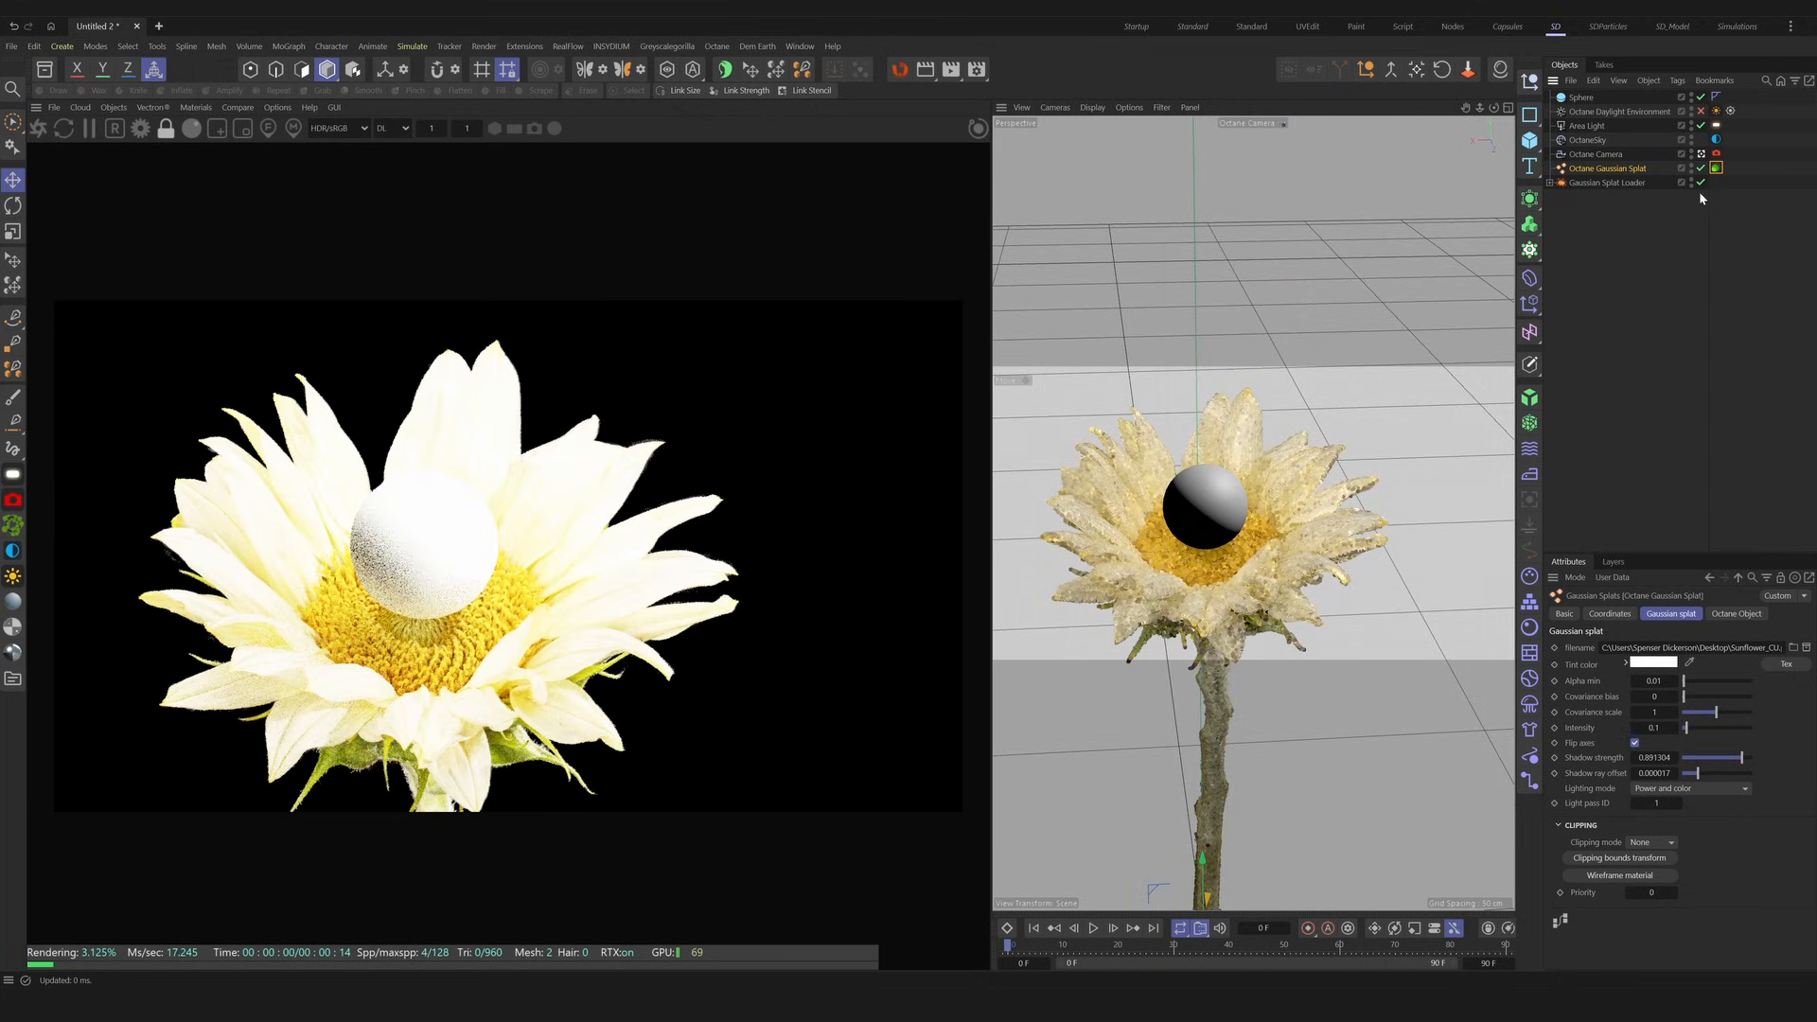
# Lower the area light's power and set the Gaussian splat's shadow strength to 1.
pyautogui.click(1716, 125)
pyautogui.click(1646, 614)
pyautogui.middleClick(1276, 579)
pyautogui.middleClick(1287, 424)
pyautogui.keyDown('alt'); pyautogui.moveTo(1349, 554); pyautogui.dragTo(1190, 577); pyautogui.keyUp('alt')
pyautogui.keyDown('alt'); pyautogui.moveTo(1410, 532); pyautogui.dragTo(1375, 287); pyautogui.keyUp('alt')
pyautogui.click(1607, 168)
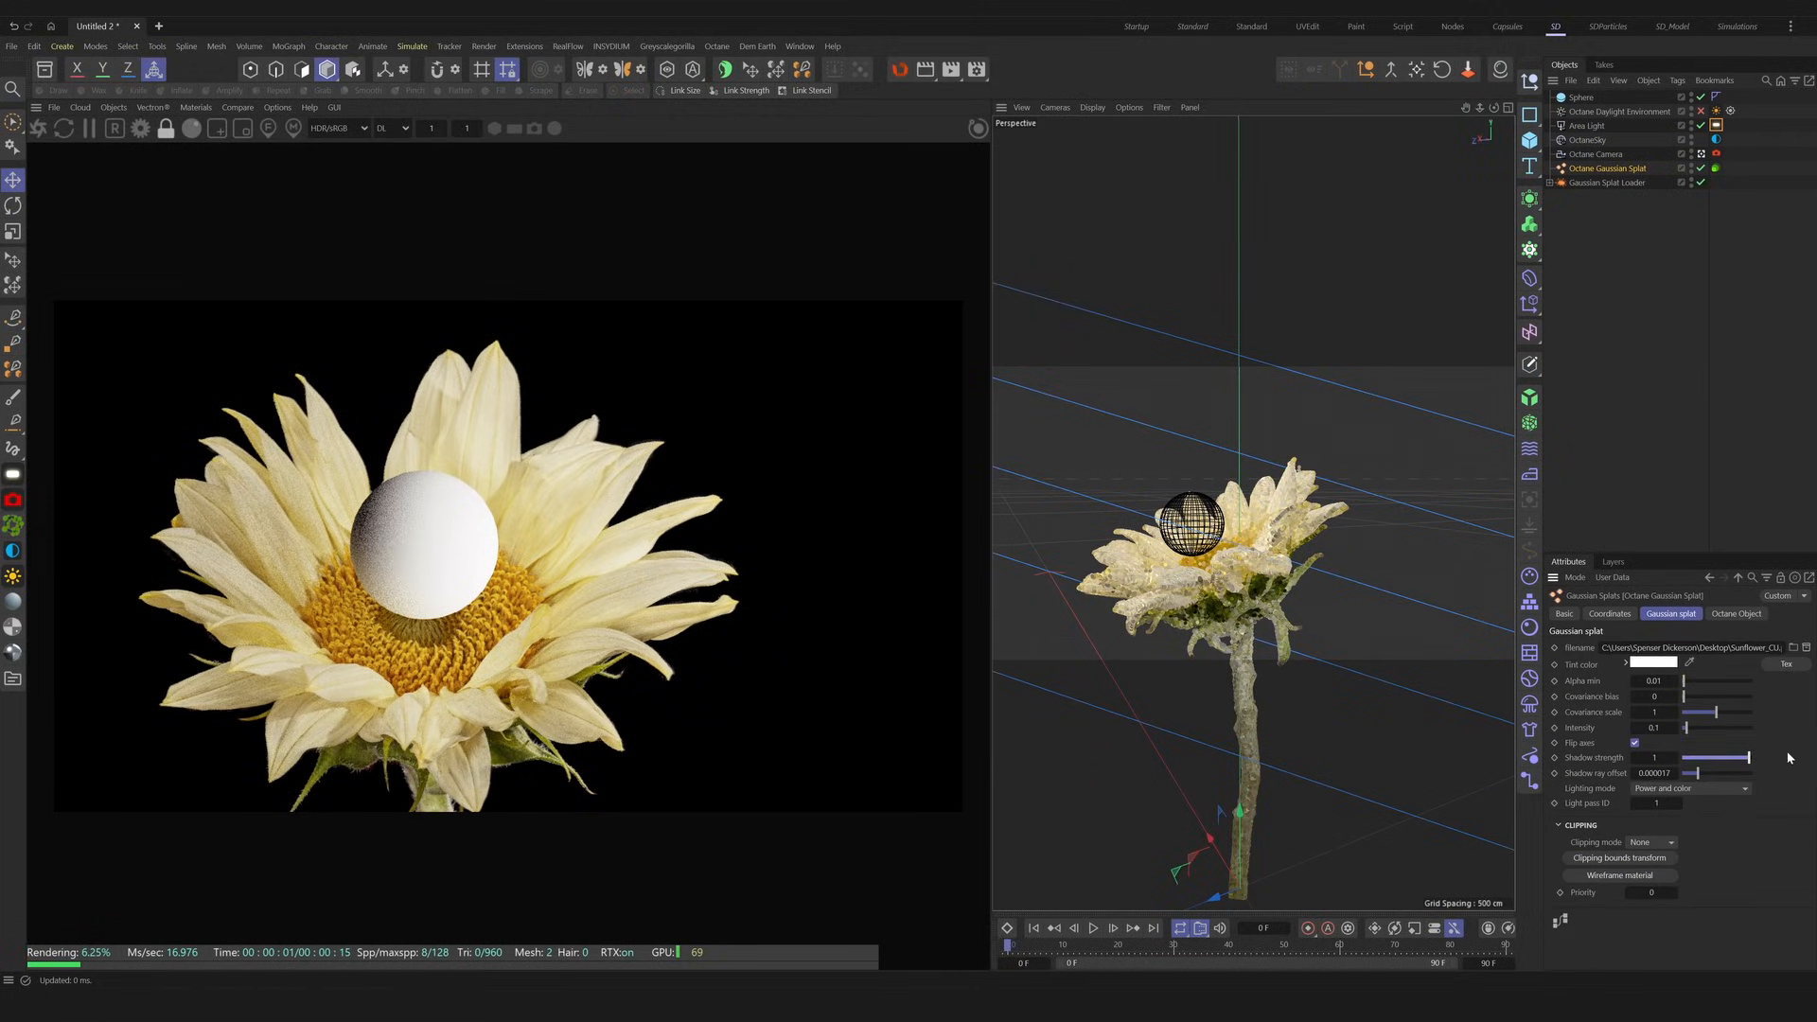
pyautogui.click(1716, 167)
# Set the area light's power to 25 and its light type to Use analytics.
pyautogui.click(1716, 124)
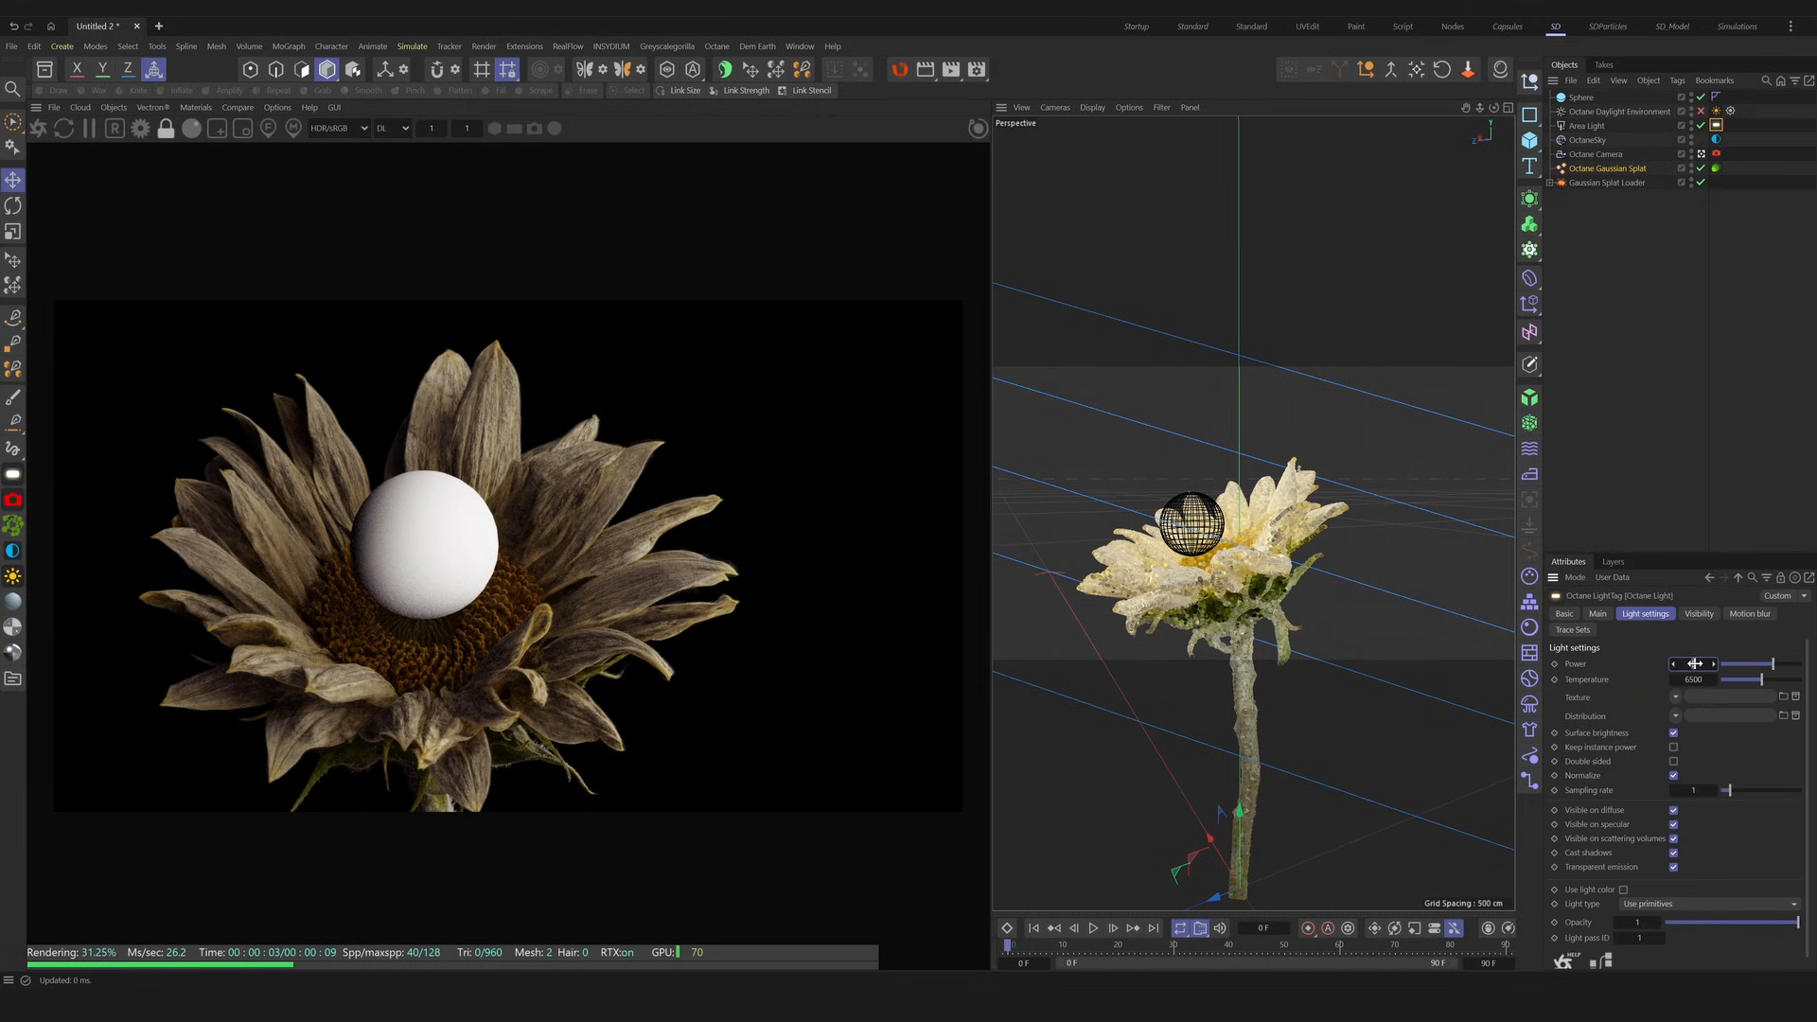
pyautogui.scroll(-4, 1228, 552)
pyautogui.click(1676, 904)
pyautogui.click(1643, 953)
pyautogui.click(1640, 925)
pyautogui.keyDown('alt'); pyautogui.moveTo(1281, 593); pyautogui.dragTo(1331, 567); pyautogui.keyUp('alt')
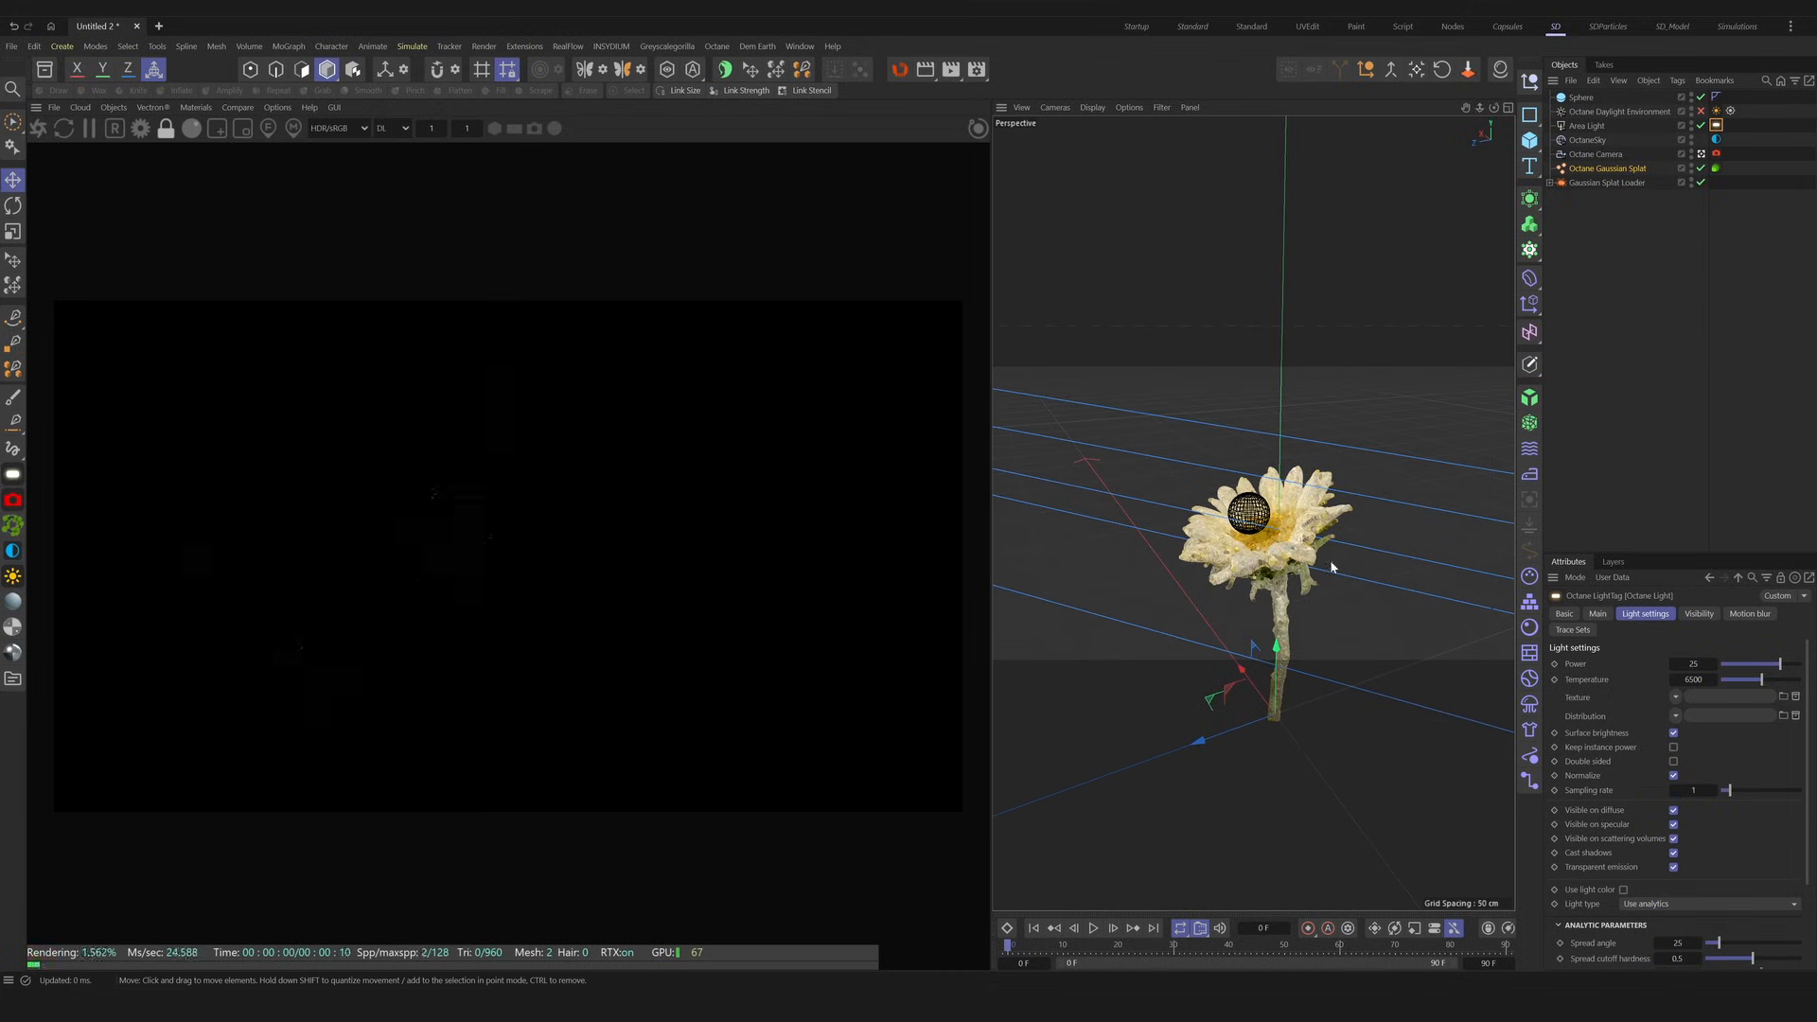
# Turn off surface brightness for the area light.
pyautogui.click(1585, 125)
pyautogui.click(1716, 125)
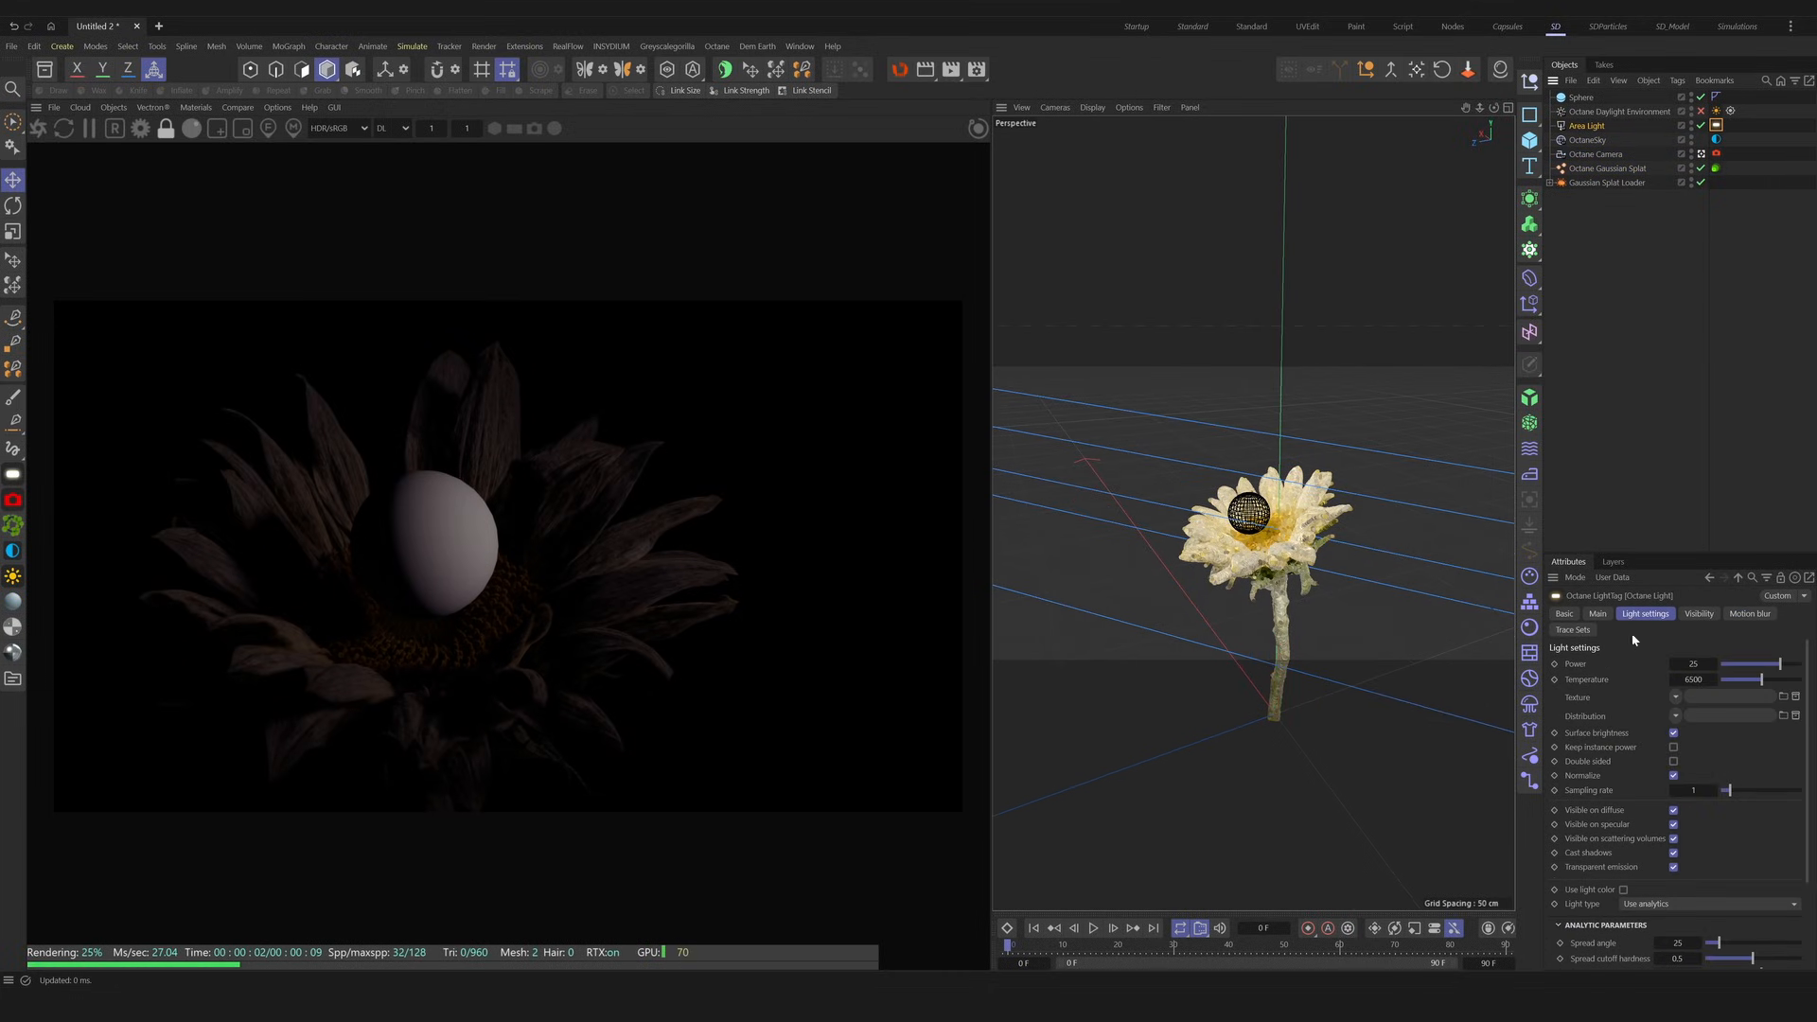
pyautogui.moveTo(1264, 547)
pyautogui.keyDown('alt'); pyautogui.mouseDown()
pyautogui.moveTo(1344, 568)
pyautogui.moveTo(1259, 541)
pyautogui.mouseUp(); pyautogui.keyUp('alt')
# Disable the Gaussian splat's shadow visibility under the analytic area light.
pyautogui.click(1716, 168)
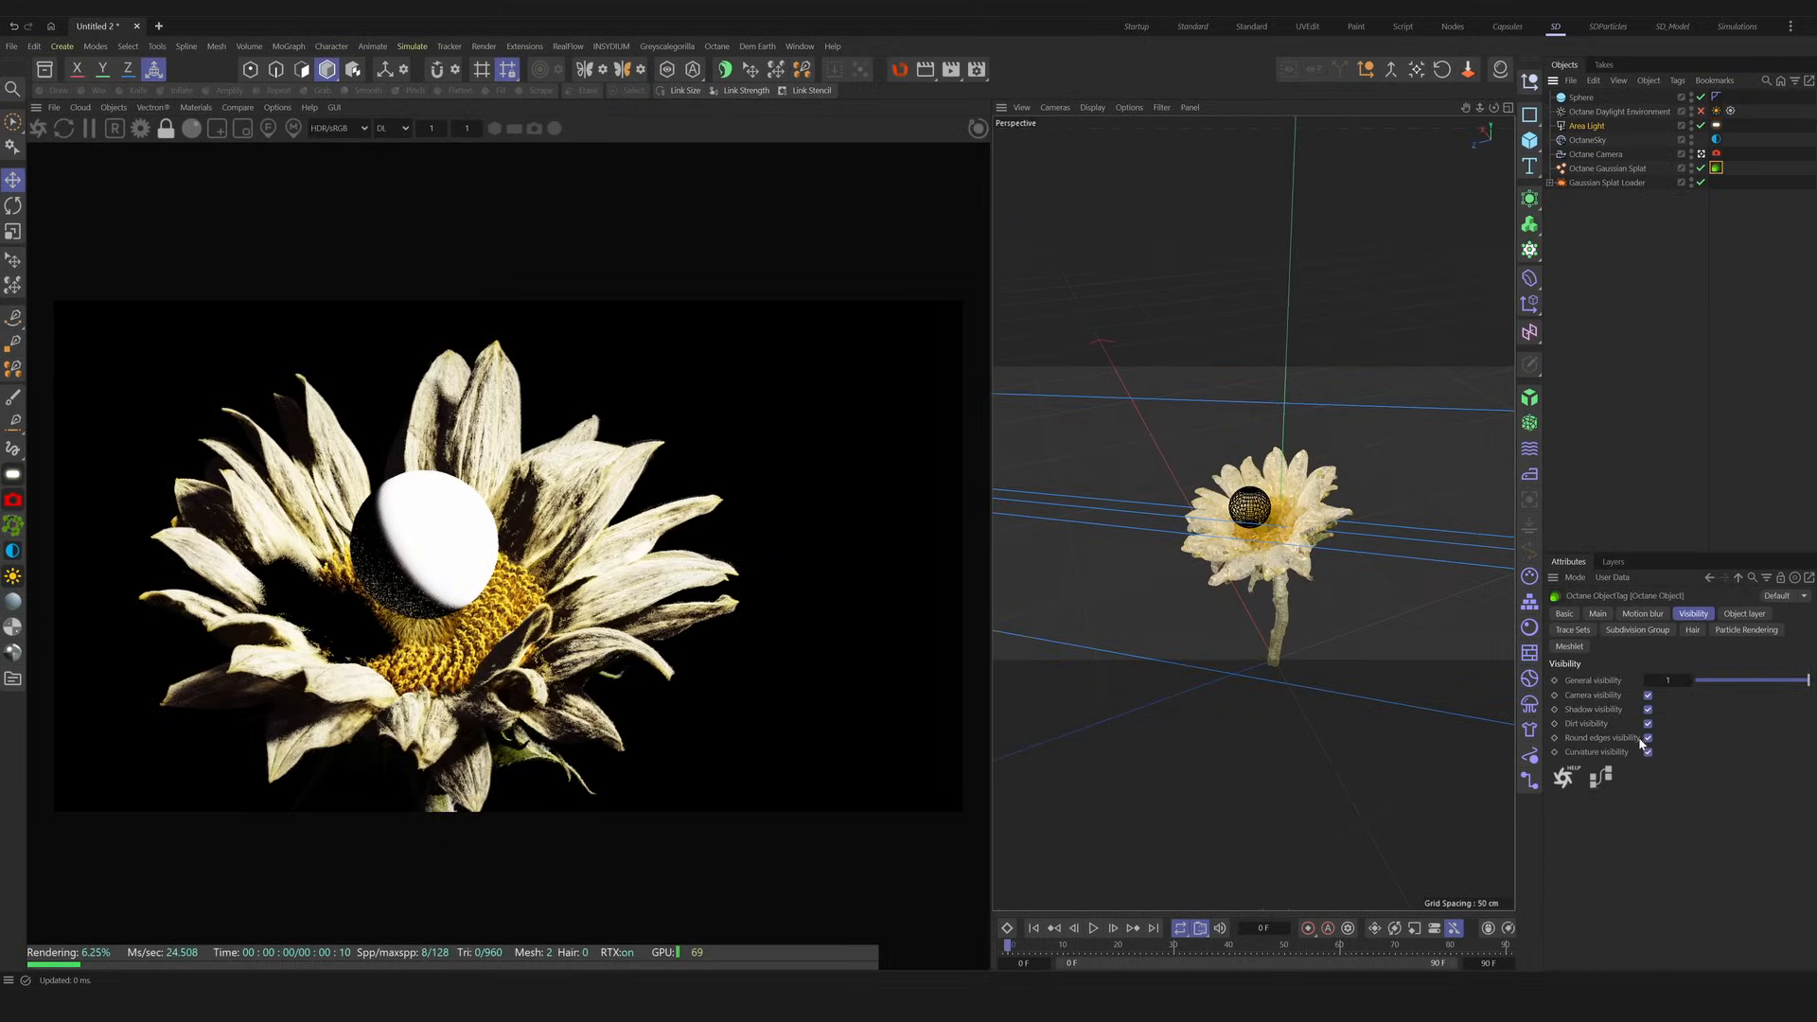
pyautogui.keyDown('alt'); pyautogui.moveTo(1149, 529); pyautogui.dragTo(1357, 535); pyautogui.keyUp('alt')
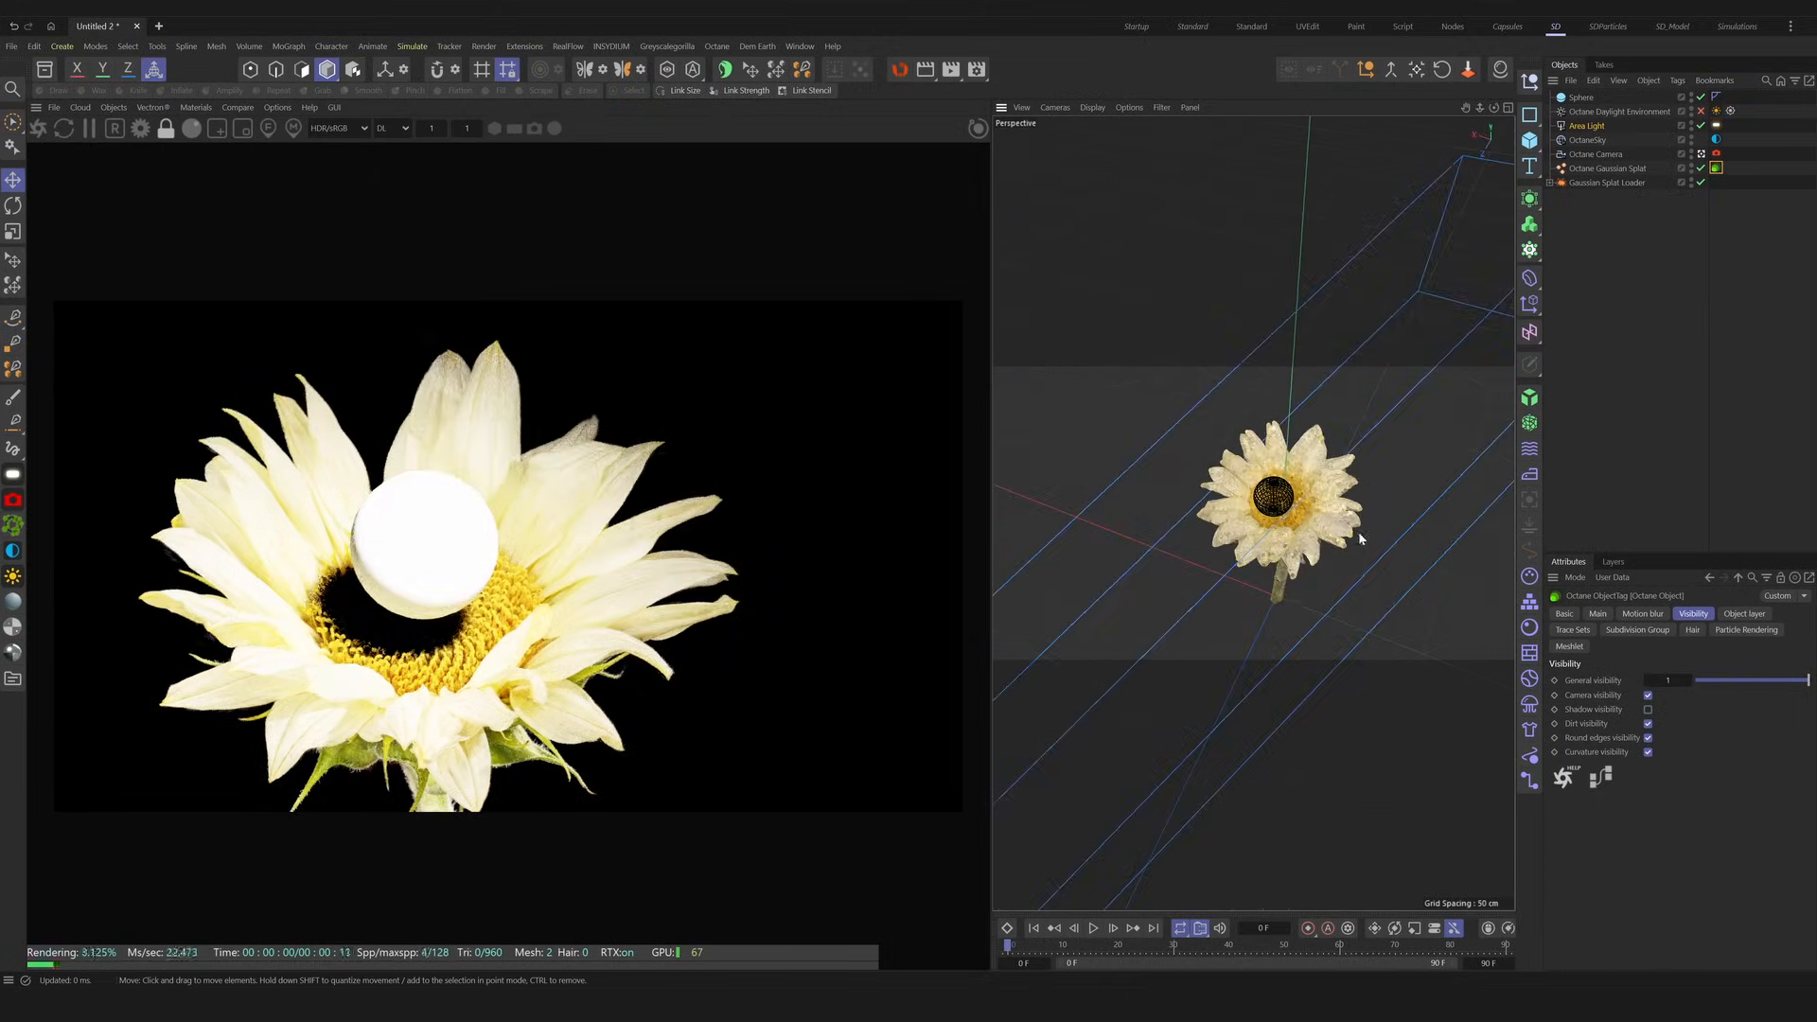
# Set the area light's analytic spread angle to 15.
pyautogui.click(1713, 126)
pyautogui.moveTo(1684, 941); pyautogui.dragTo(1683, 942)
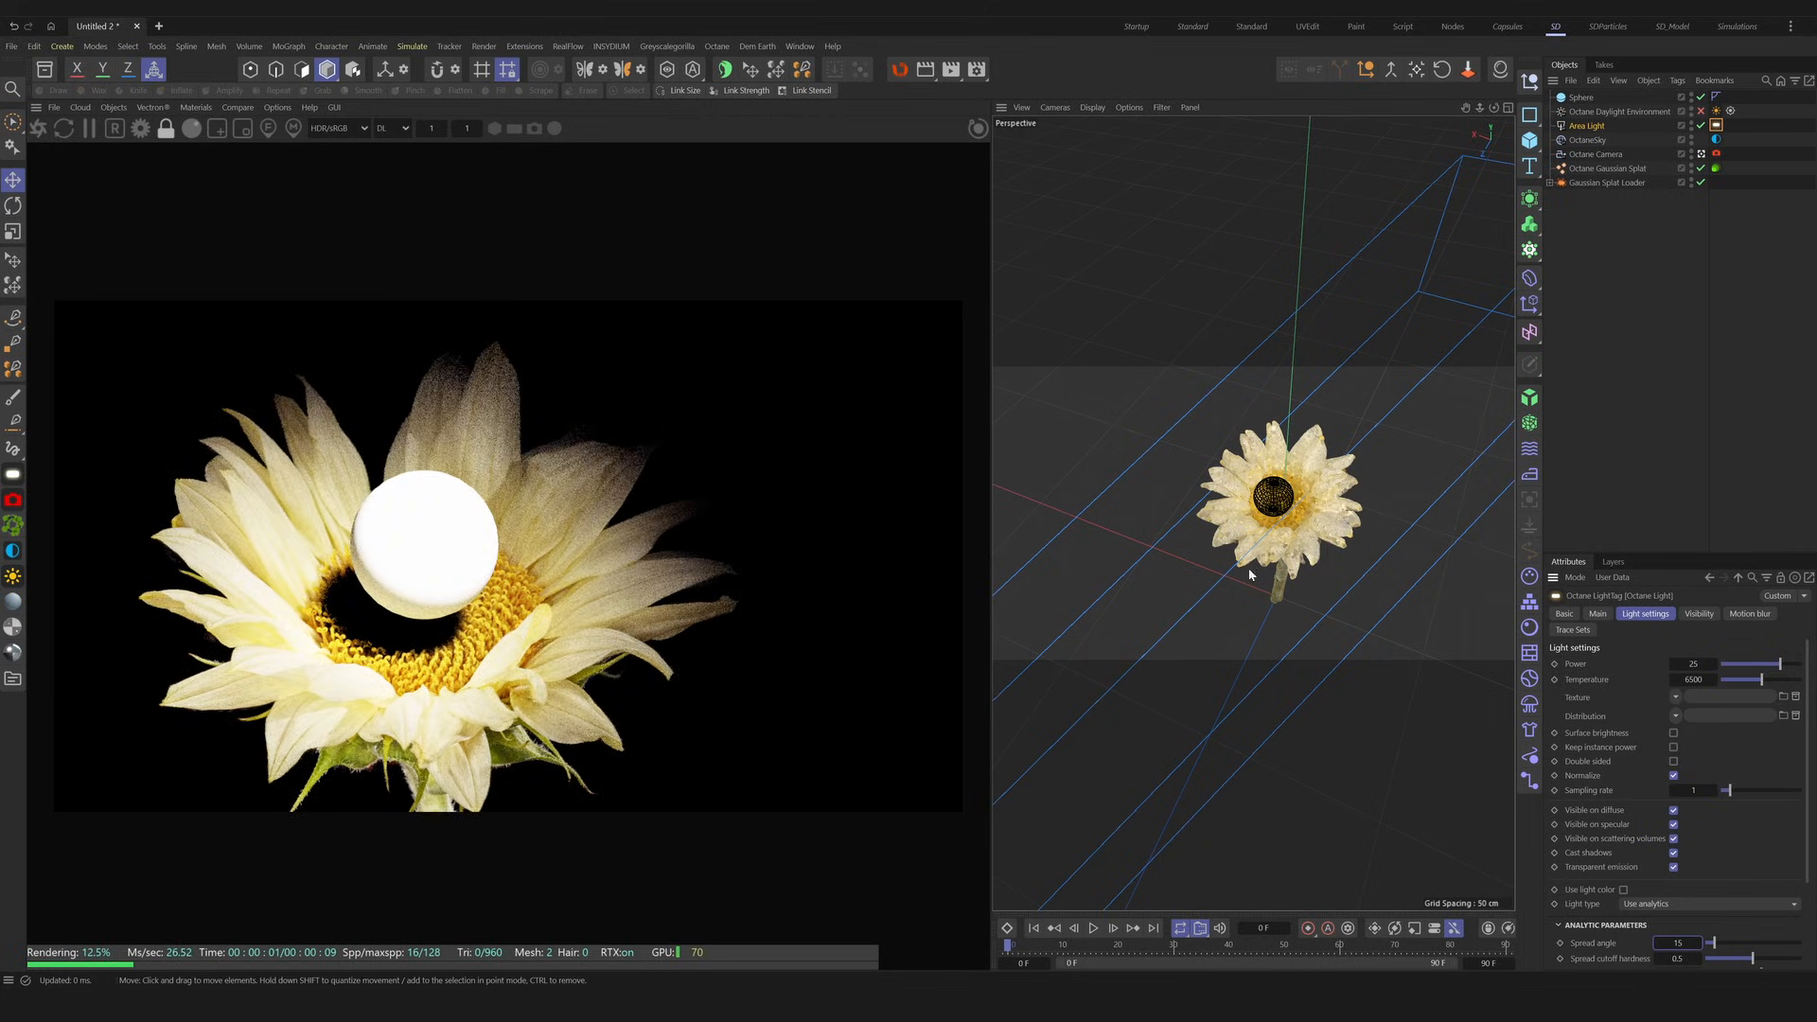
pyautogui.keyDown('alt'); pyautogui.moveTo(1228, 600); pyautogui.dragTo(1237, 577); pyautogui.keyUp('alt')
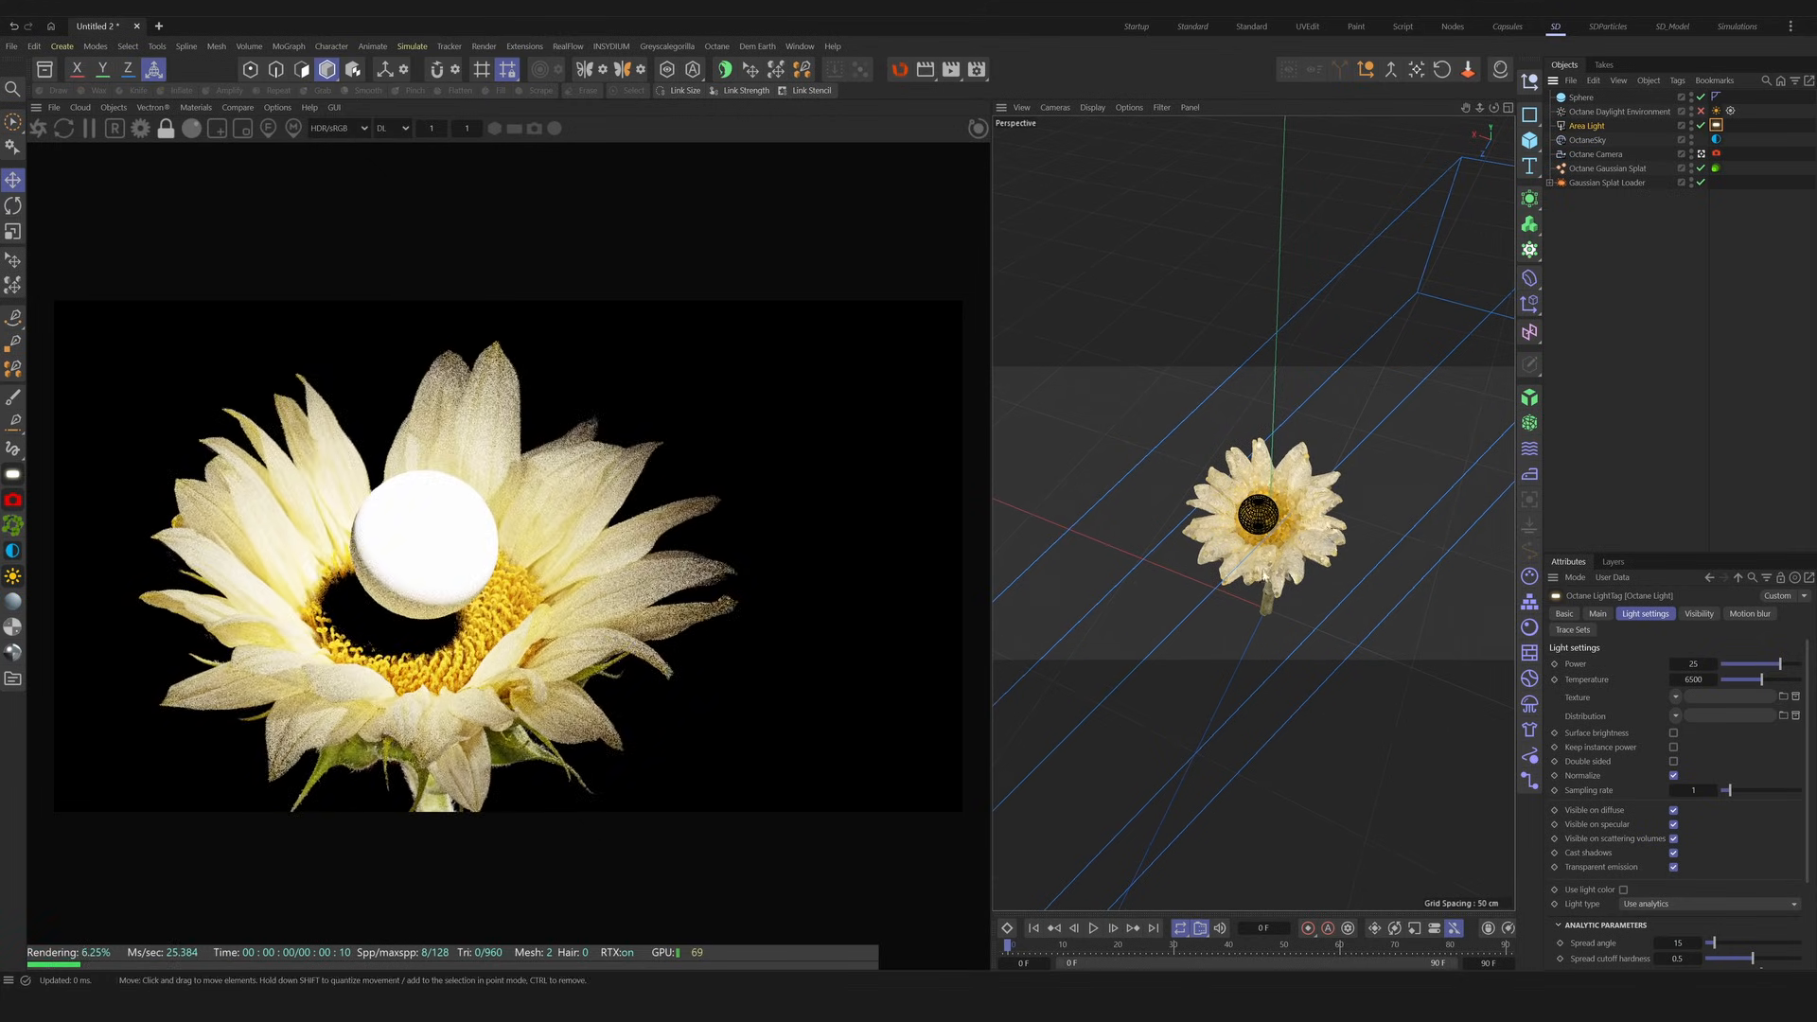
# Set the area light's outer radius to 0.5 in its detail settings.
pyautogui.click(1586, 126)
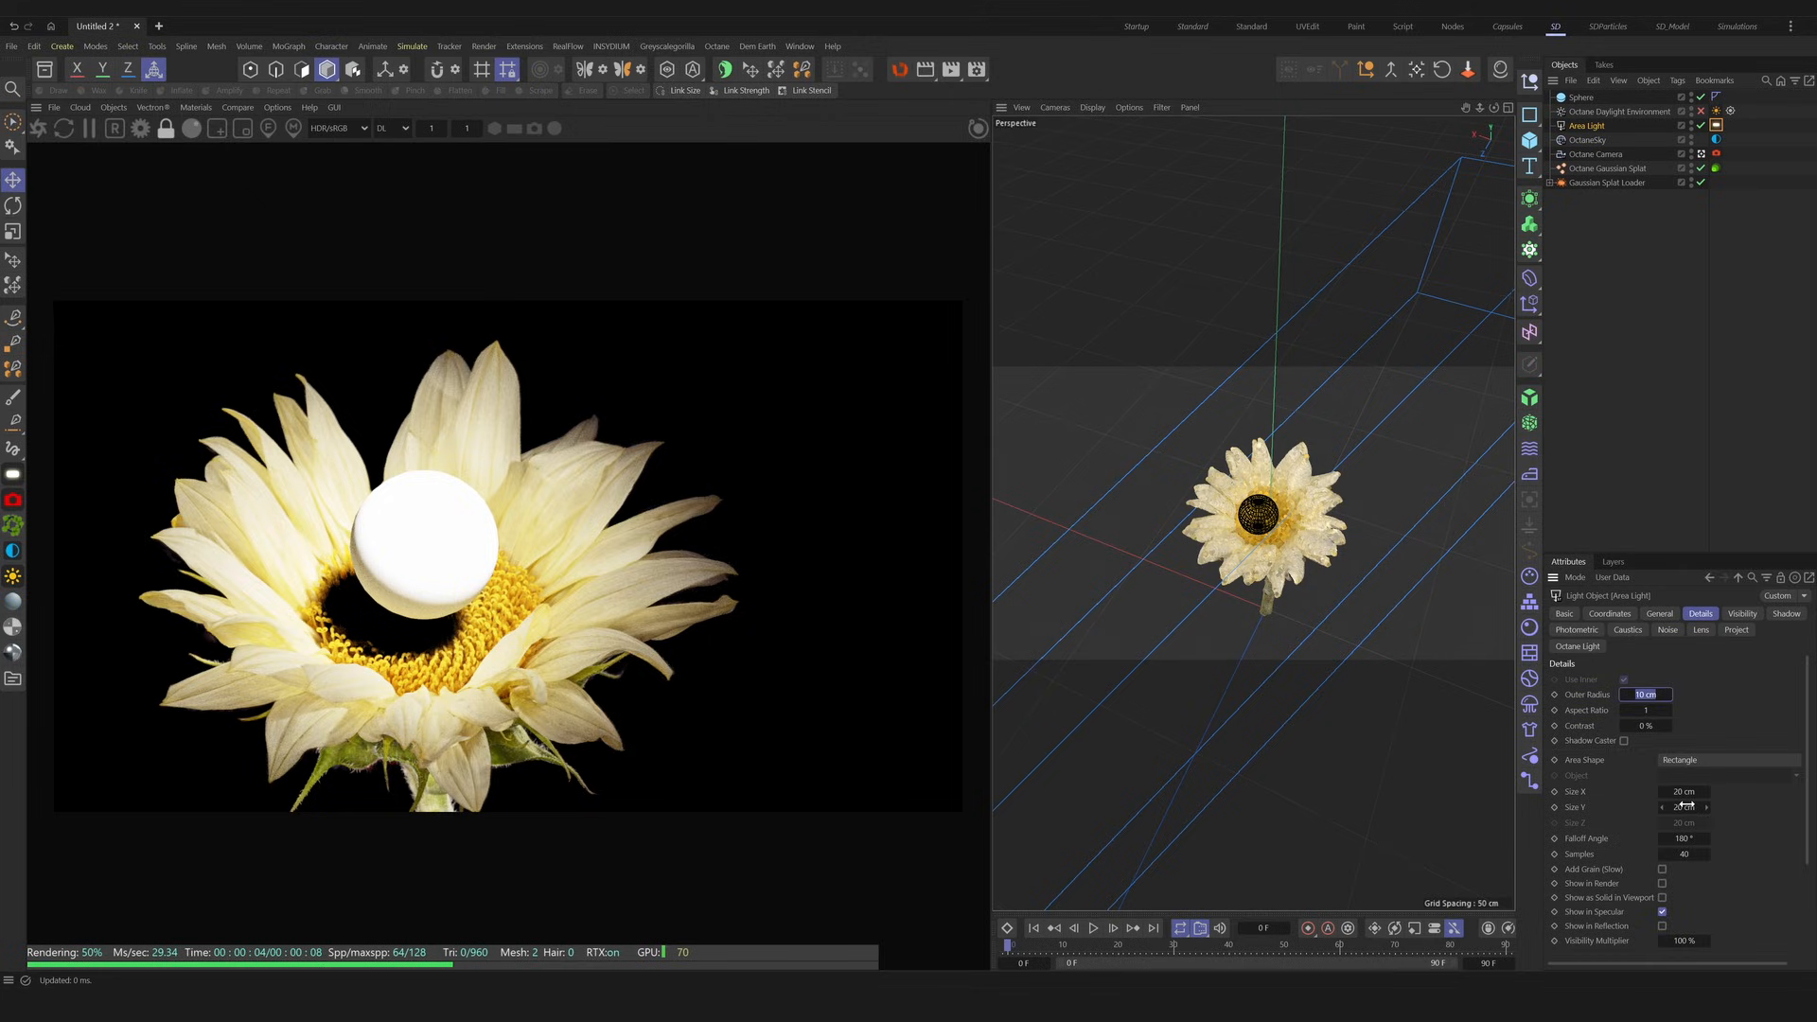
pyautogui.write('0.5')
pyautogui.press('Return')
# Set the area light's spread angle to 10 and its spread cutoff hardness to 0.
pyautogui.click(1715, 126)
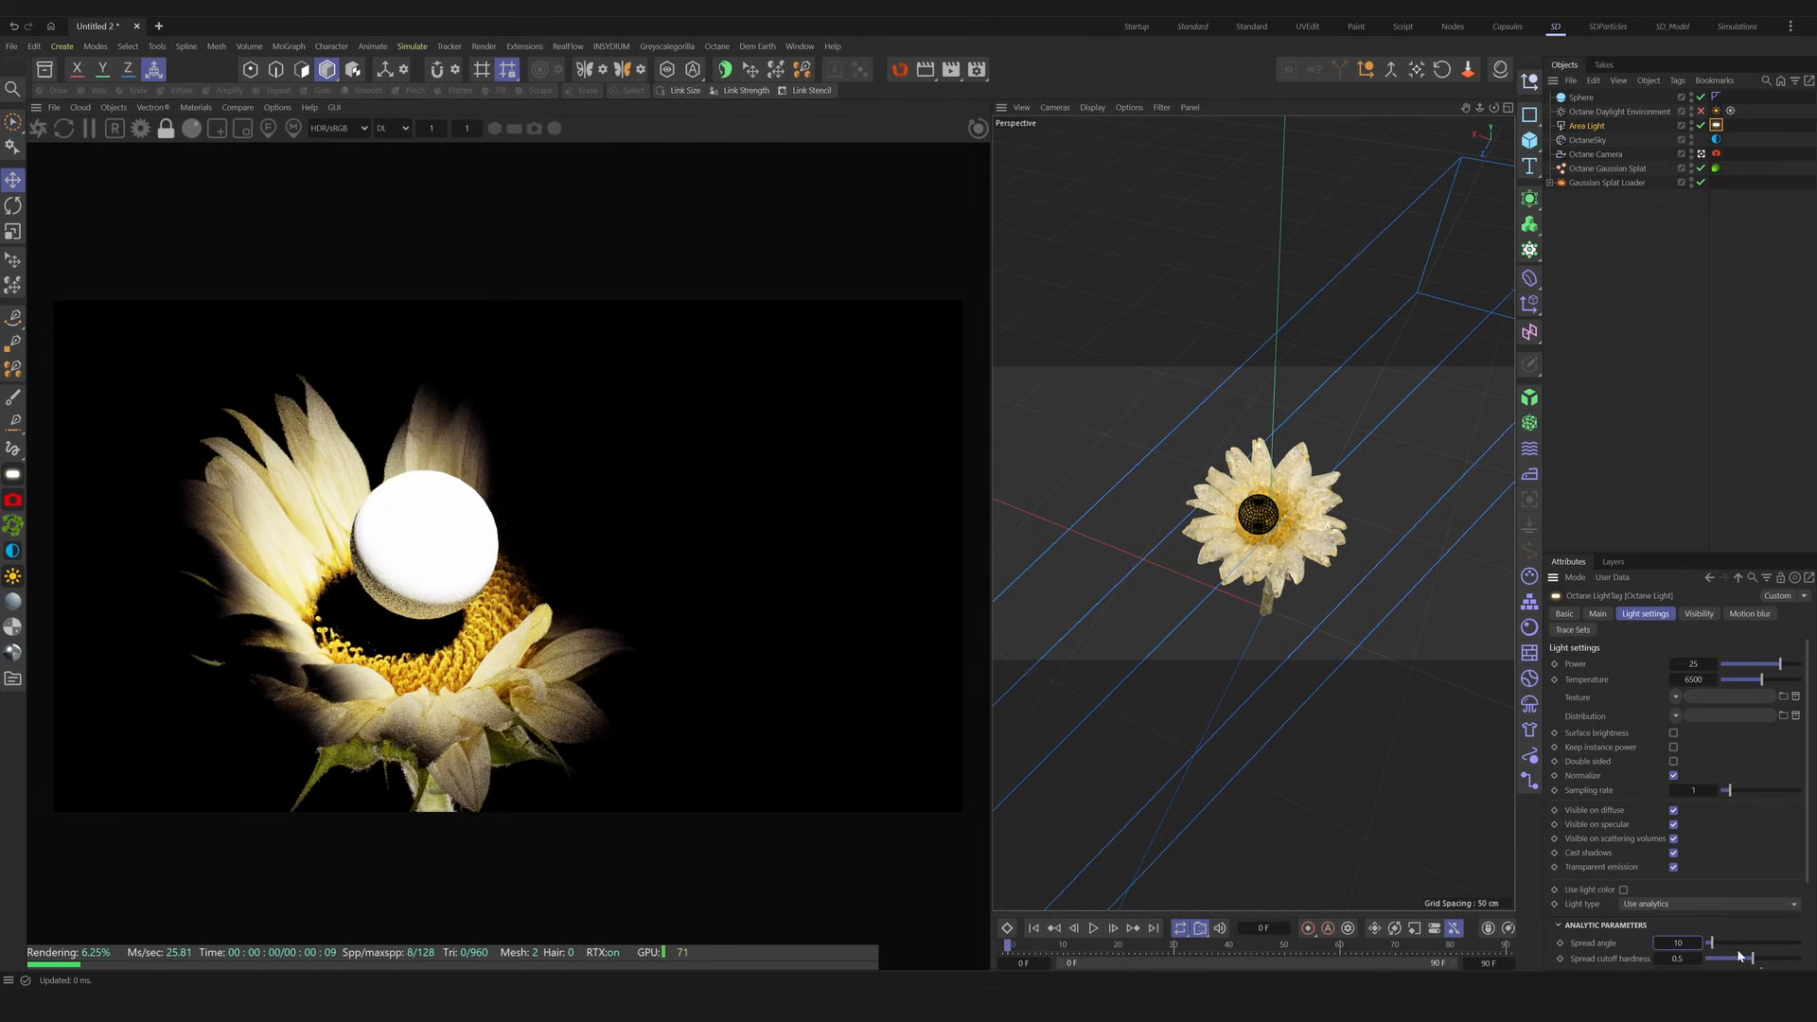
pyautogui.keyDown('alt'); pyautogui.moveTo(1315, 433); pyautogui.dragTo(934, 605); pyautogui.keyUp('alt')
pyautogui.moveTo(1797, 959); pyautogui.dragTo(1688, 962)
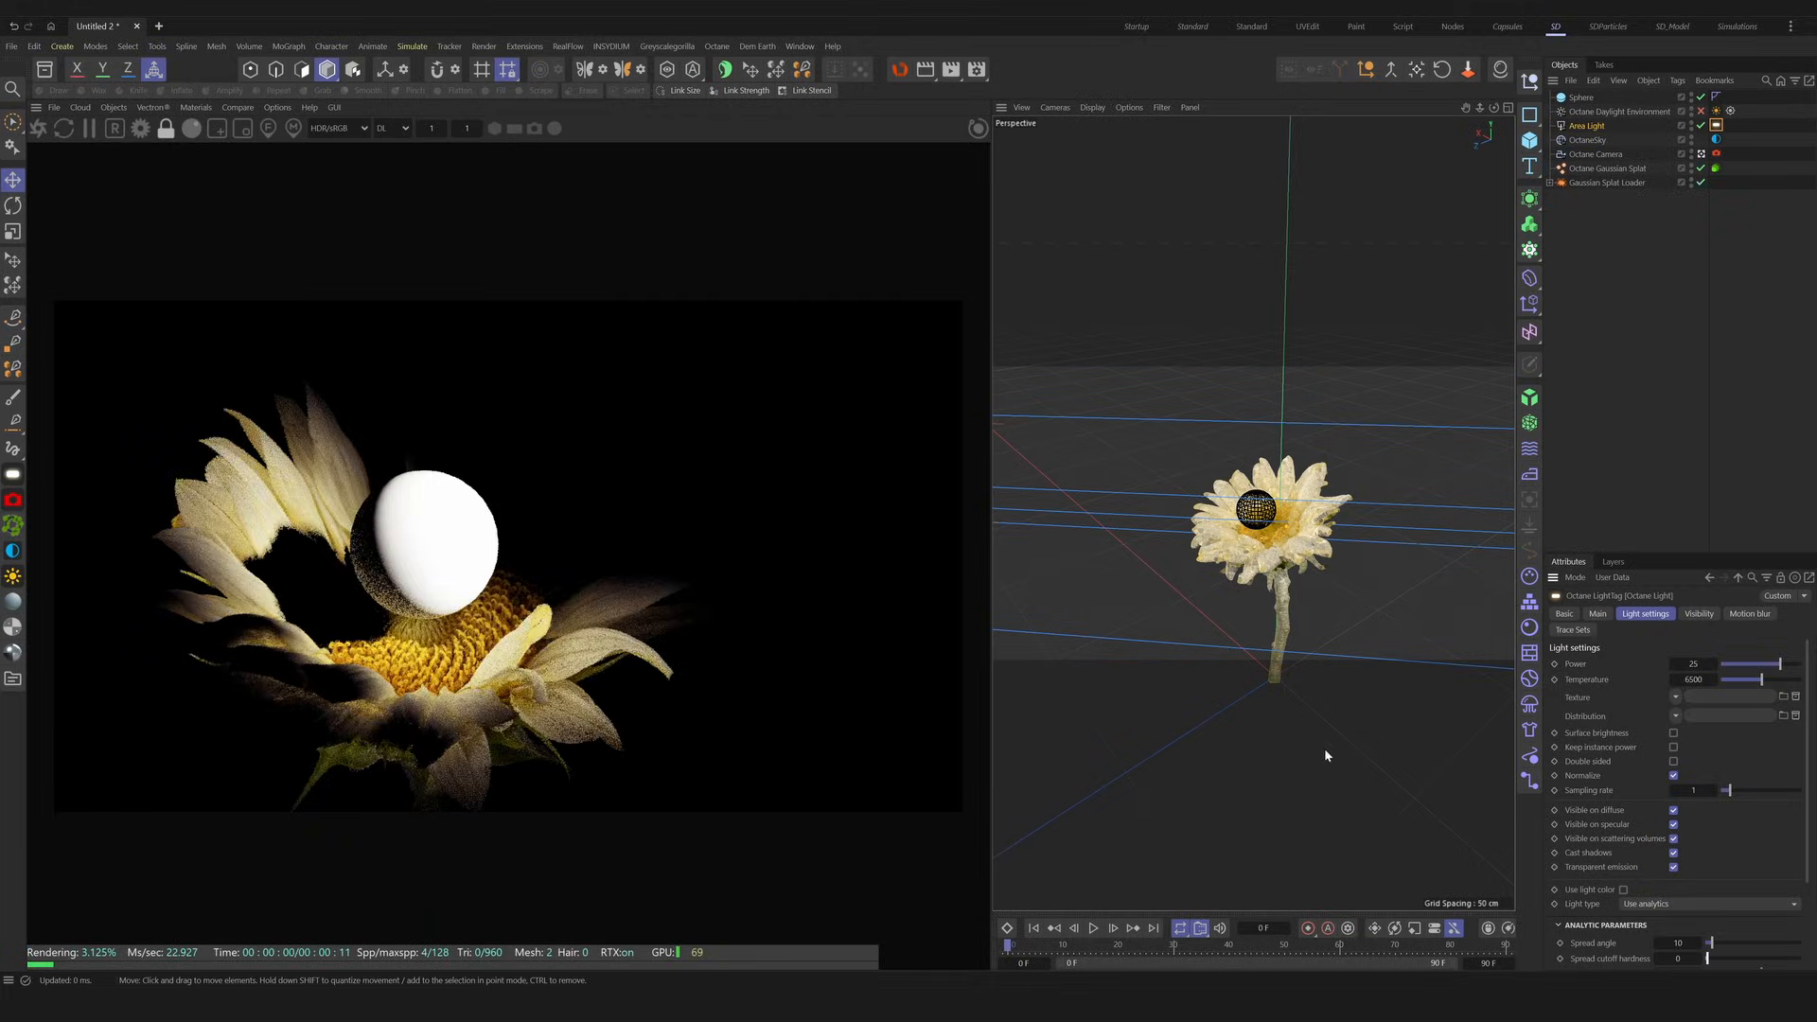
pyautogui.keyDown('alt'); pyautogui.moveTo(1241, 566); pyautogui.dragTo(1301, 564); pyautogui.keyUp('alt')
# Return to the Octane Camera view, reframe the flower and select the Octane Gaussian Splat.
pyautogui.click(1268, 558)
pyautogui.middleClick(1194, 382)
pyautogui.middleClick(1195, 387)
pyautogui.moveTo(1170, 489); pyautogui.dragTo(1221, 516)
pyautogui.click(1596, 168)
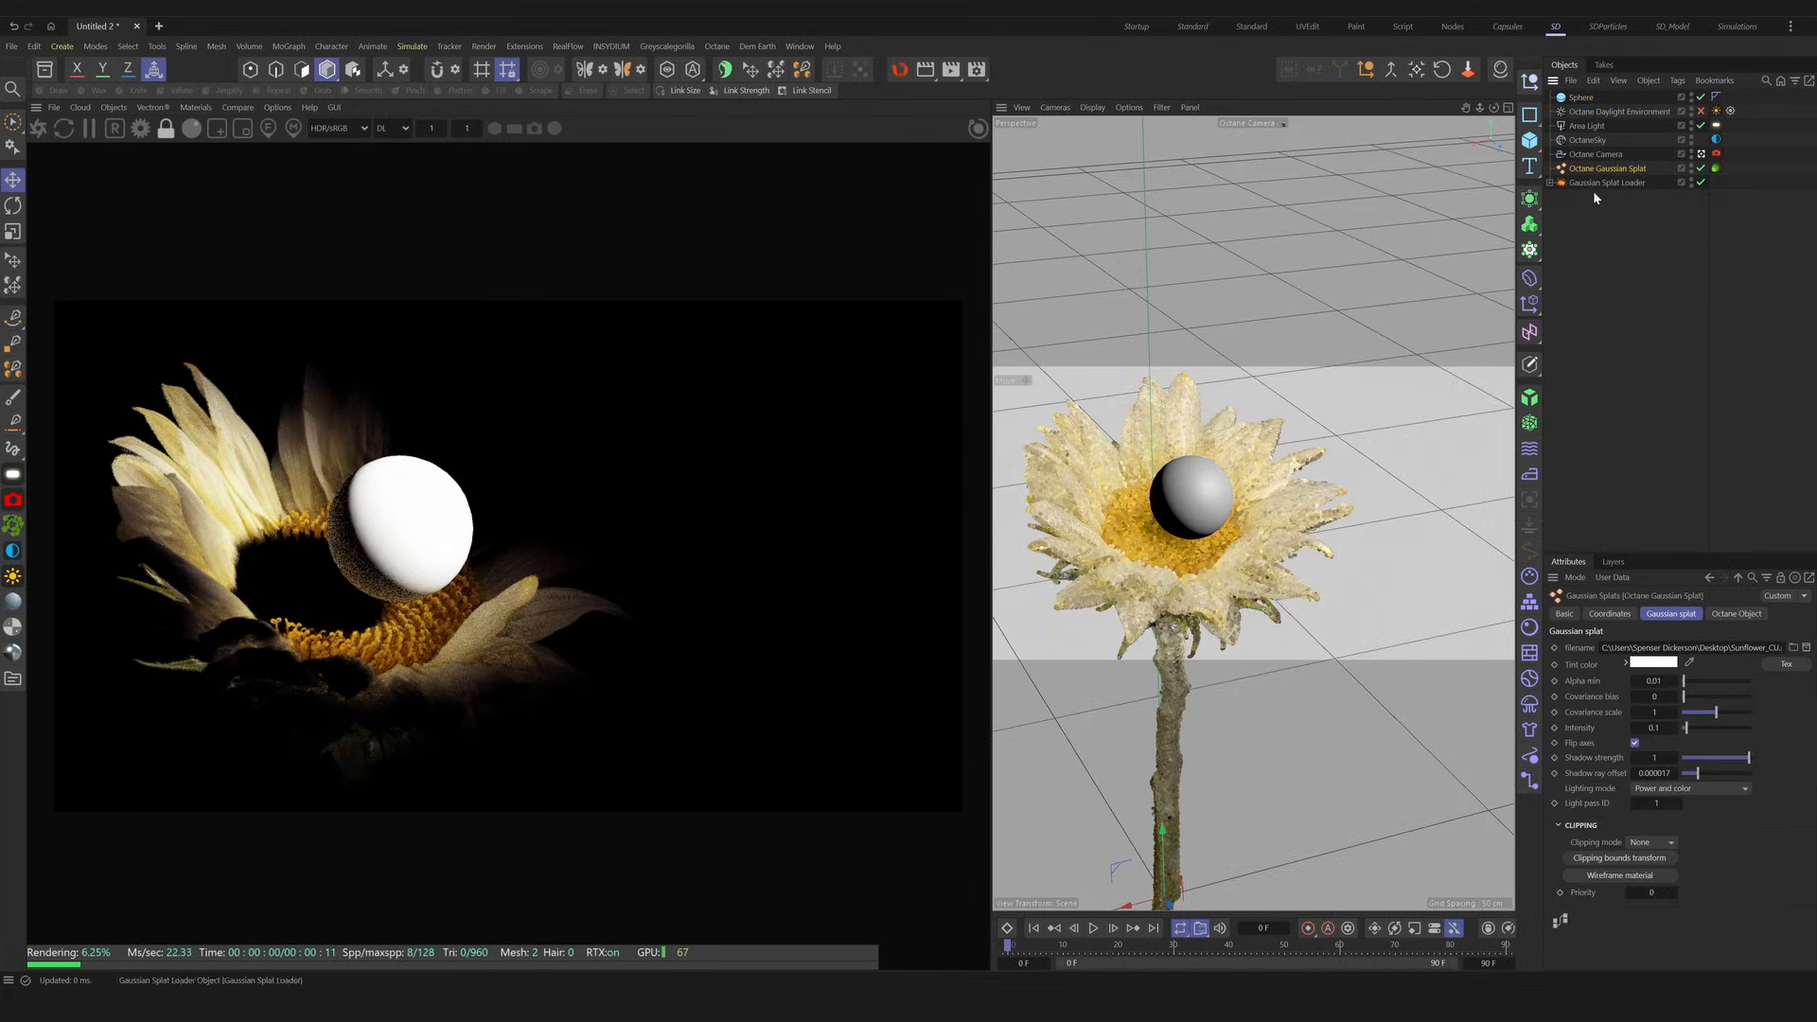
# Parent the Gaussian Splat Loader to the Octane Gaussian Splat and place a rotated duplicate of the sunflower behind the original.
pyautogui.moveTo(1593, 179); pyautogui.dragTo(1604, 168)
pyautogui.keyDown('ctrl'); pyautogui.moveTo(1143, 884); pyautogui.dragTo(1297, 803); pyautogui.keyUp('ctrl')
pyautogui.press('r')
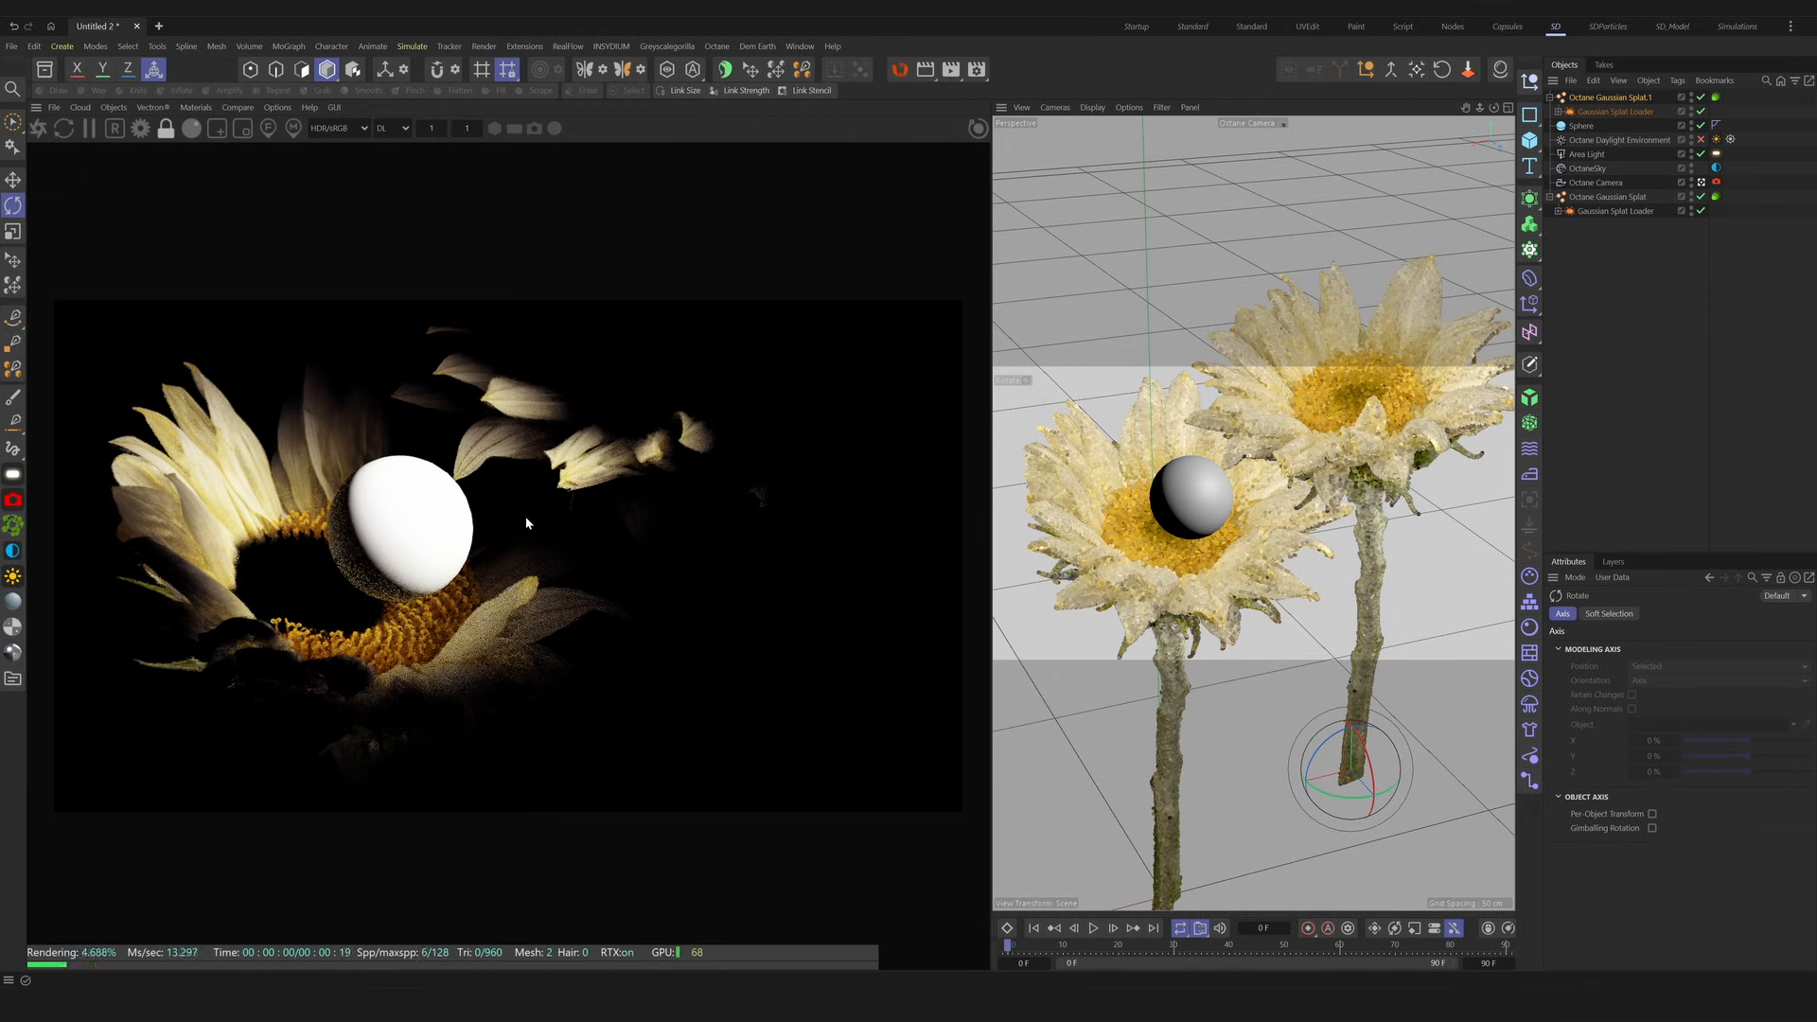
pyautogui.moveTo(600, 538)
pyautogui.mouseDown()
pyautogui.moveTo(616, 523)
pyautogui.moveTo(620, 544)
pyautogui.mouseUp()
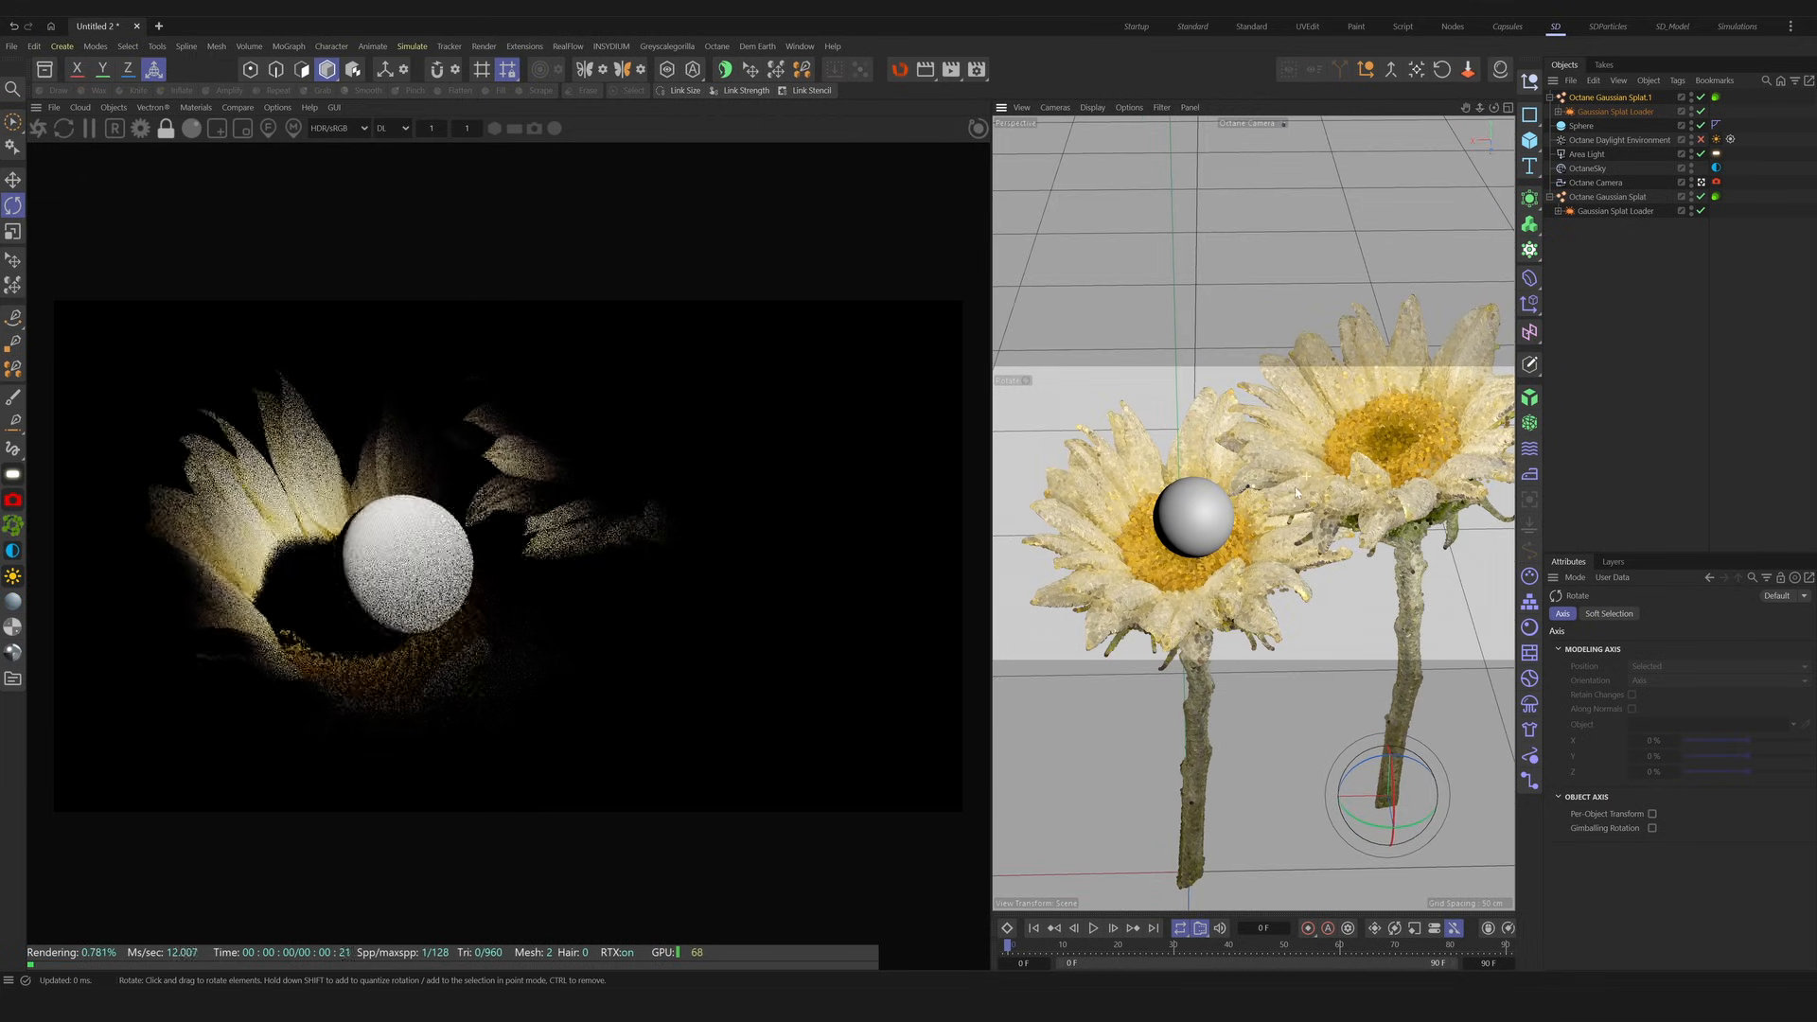
# Disable the Area Light and enable the Octane Daylight Environment, with its daylight tag settings open.
pyautogui.click(1701, 153)
pyautogui.click(1700, 139)
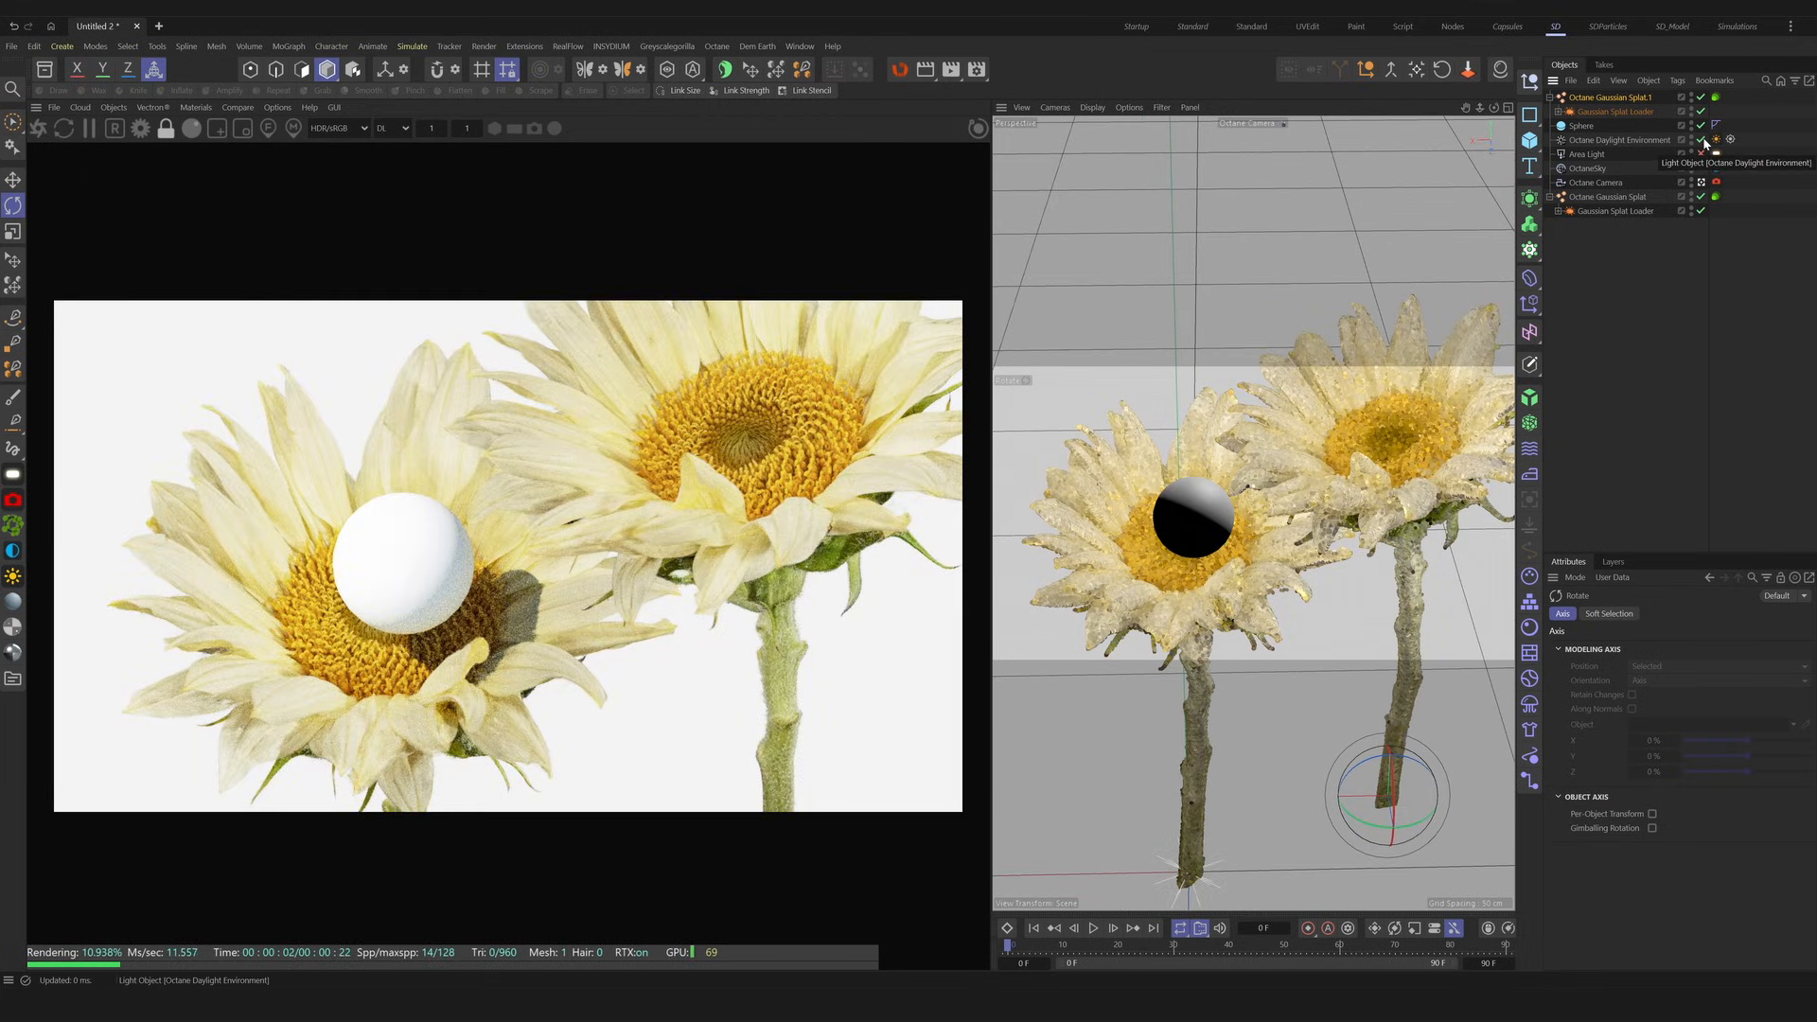
pyautogui.click(1715, 140)
pyautogui.moveTo(1722, 716)
pyautogui.mouseDown()
pyautogui.moveTo(1741, 709)
pyautogui.moveTo(1721, 718)
pyautogui.mouseUp()
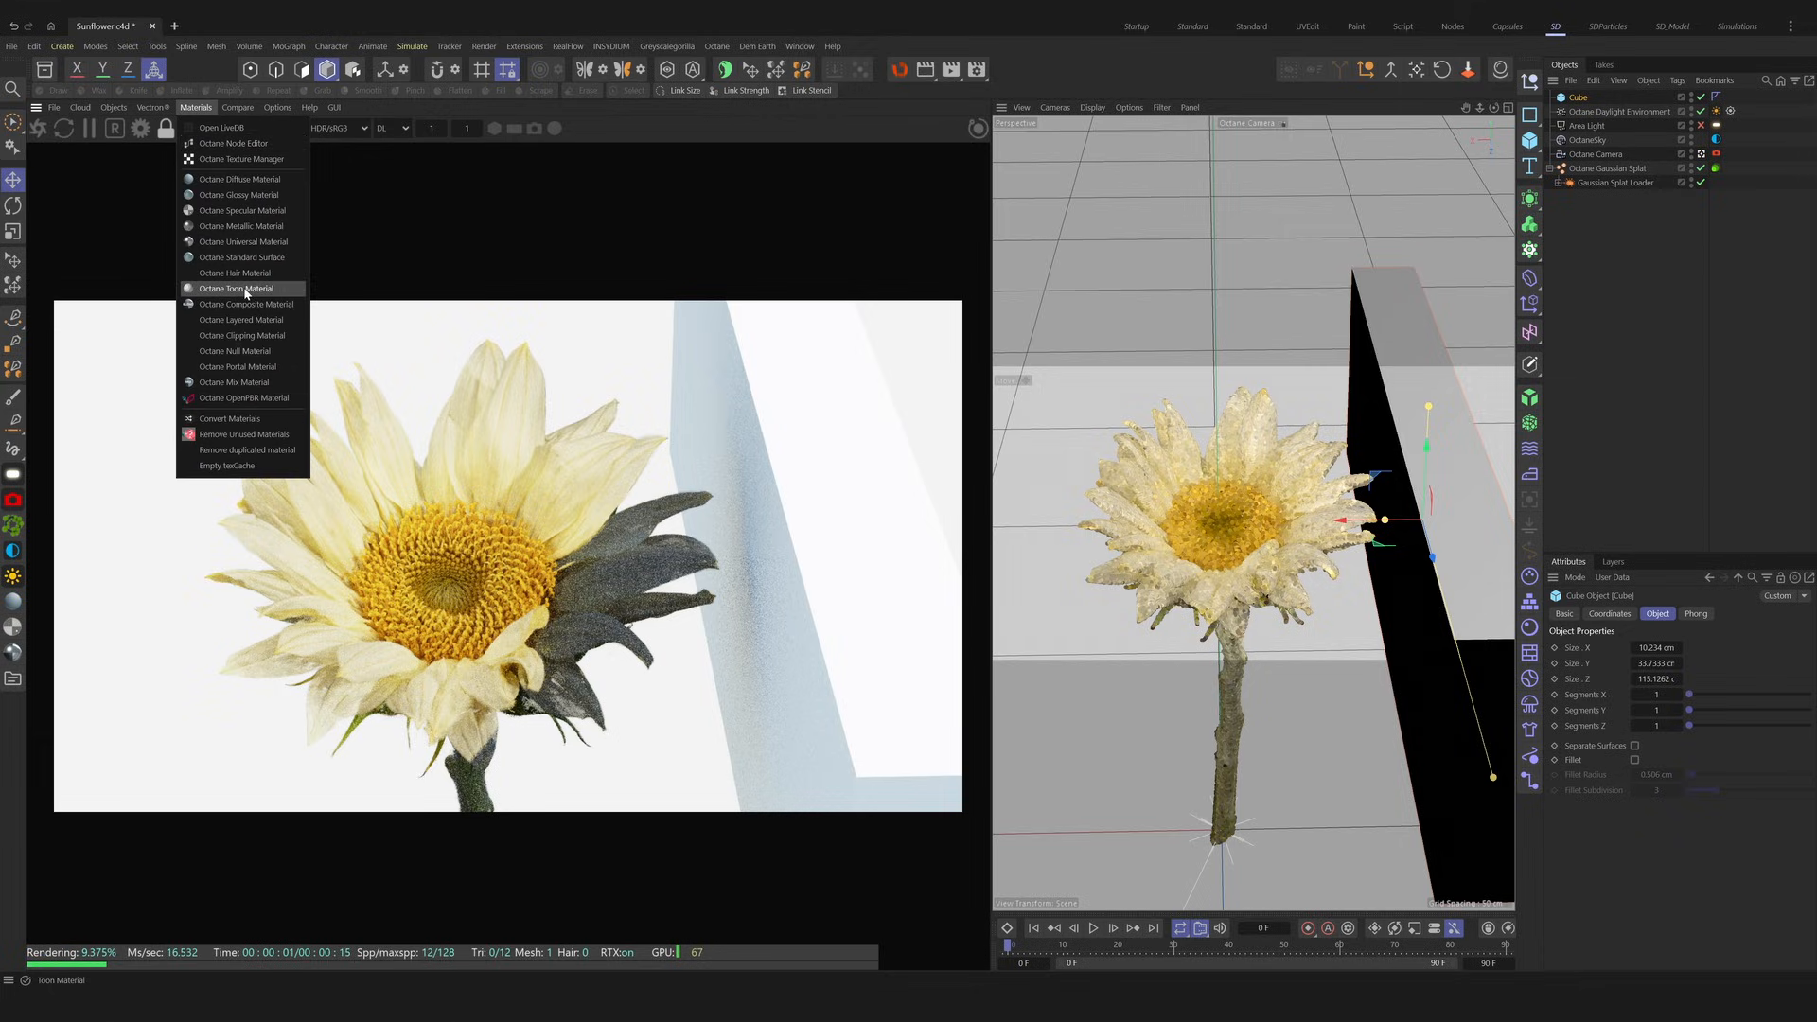
# Create an Octane Clipping Material for the cube and open the Octane Gaussian Splat's clipping settings.
pyautogui.click(243, 322)
pyautogui.click(1500, 70)
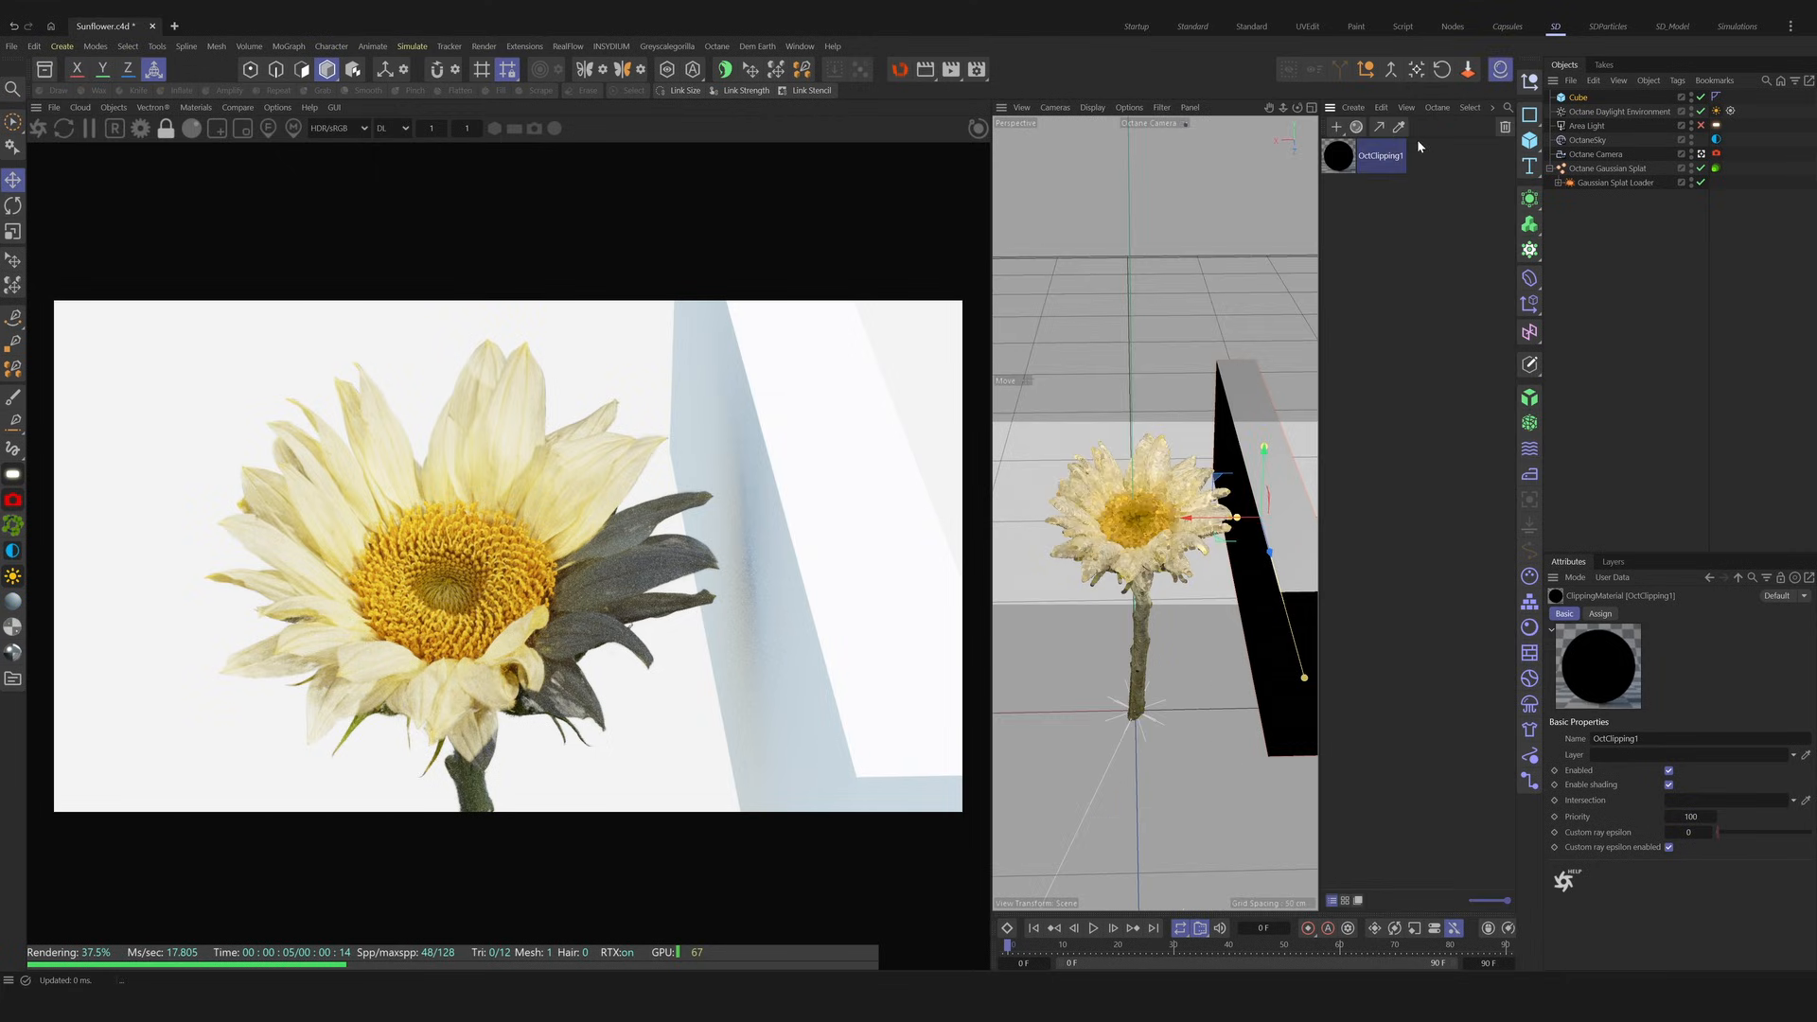
pyautogui.click(1607, 168)
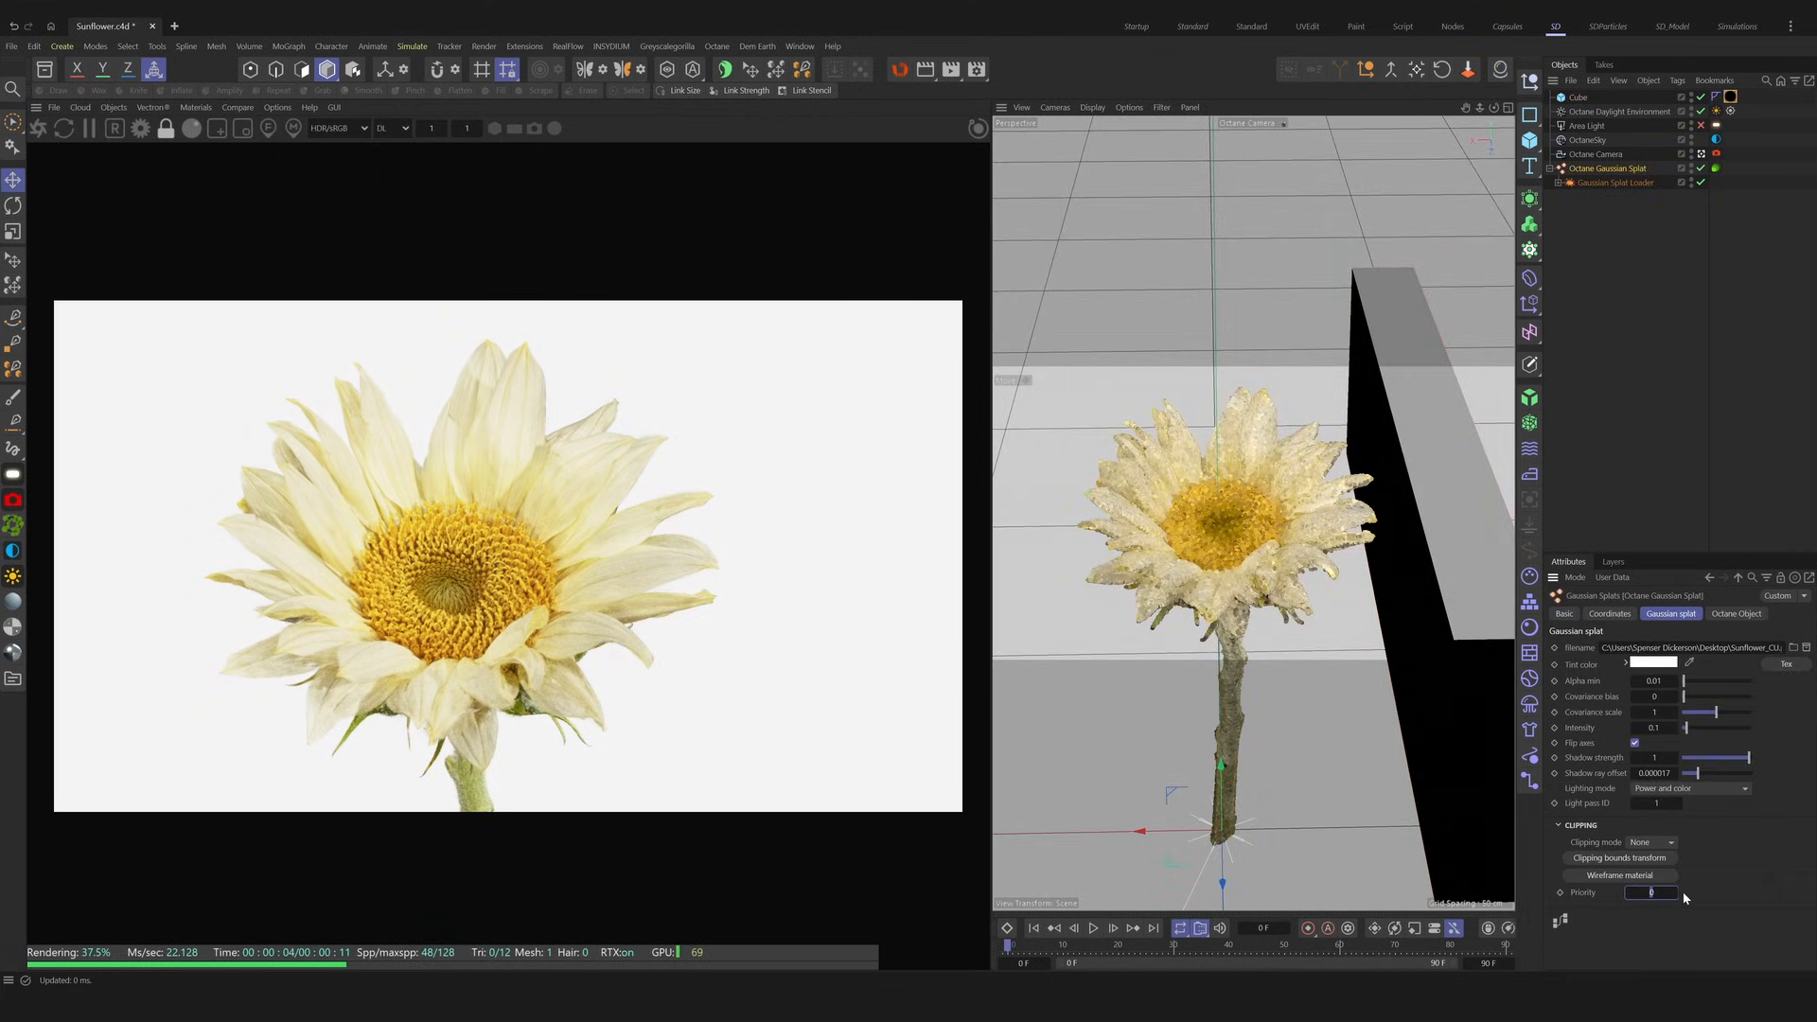
# Position the clipping cube over one side of the sunflower and a duplicate over the opposite side, and rotate both together.
pyautogui.click(1578, 97)
pyautogui.moveTo(1356, 528); pyautogui.dragTo(1143, 540)
pyautogui.keyDown('alt'); pyautogui.moveTo(1216, 592); pyautogui.dragTo(1164, 407); pyautogui.keyUp('alt')
pyautogui.moveTo(1136, 477); pyautogui.dragTo(1372, 492)
pyautogui.press('r')
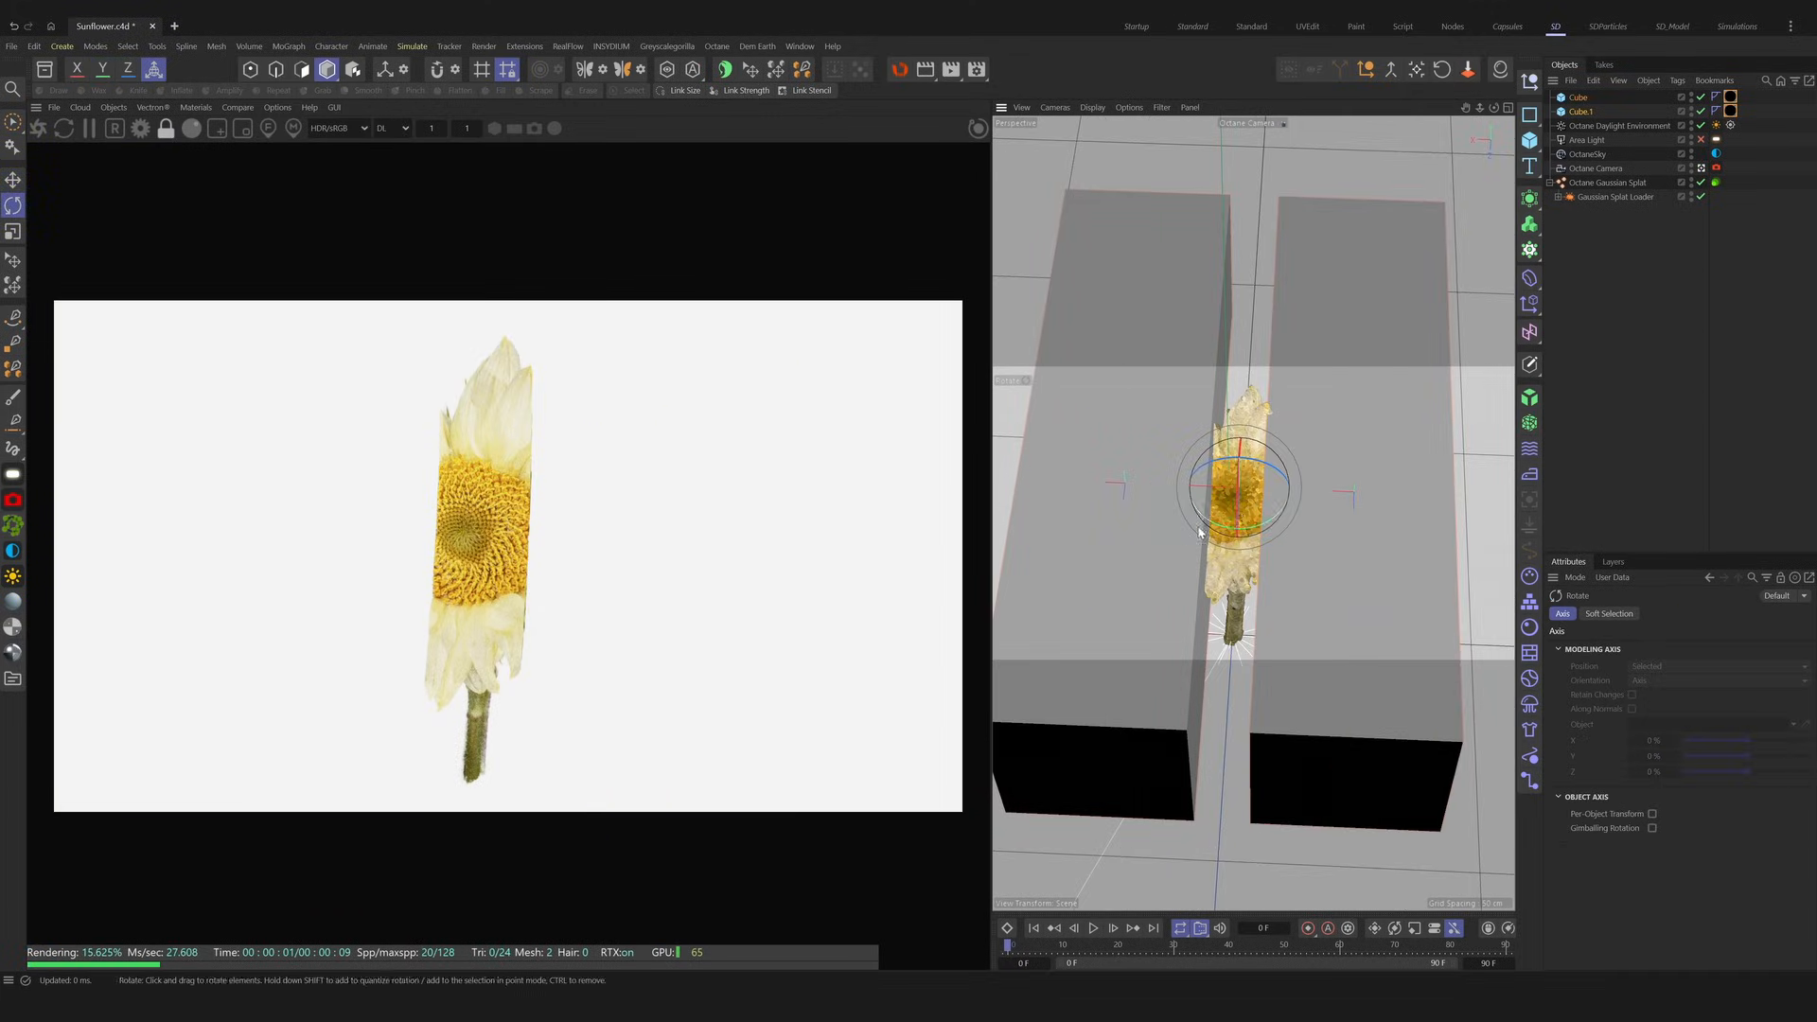
pyautogui.moveTo(1268, 530)
pyautogui.mouseDown()
pyautogui.moveTo(1302, 511)
pyautogui.moveTo(1221, 568)
pyautogui.moveTo(1278, 516)
pyautogui.moveTo(1292, 555)
pyautogui.mouseUp()
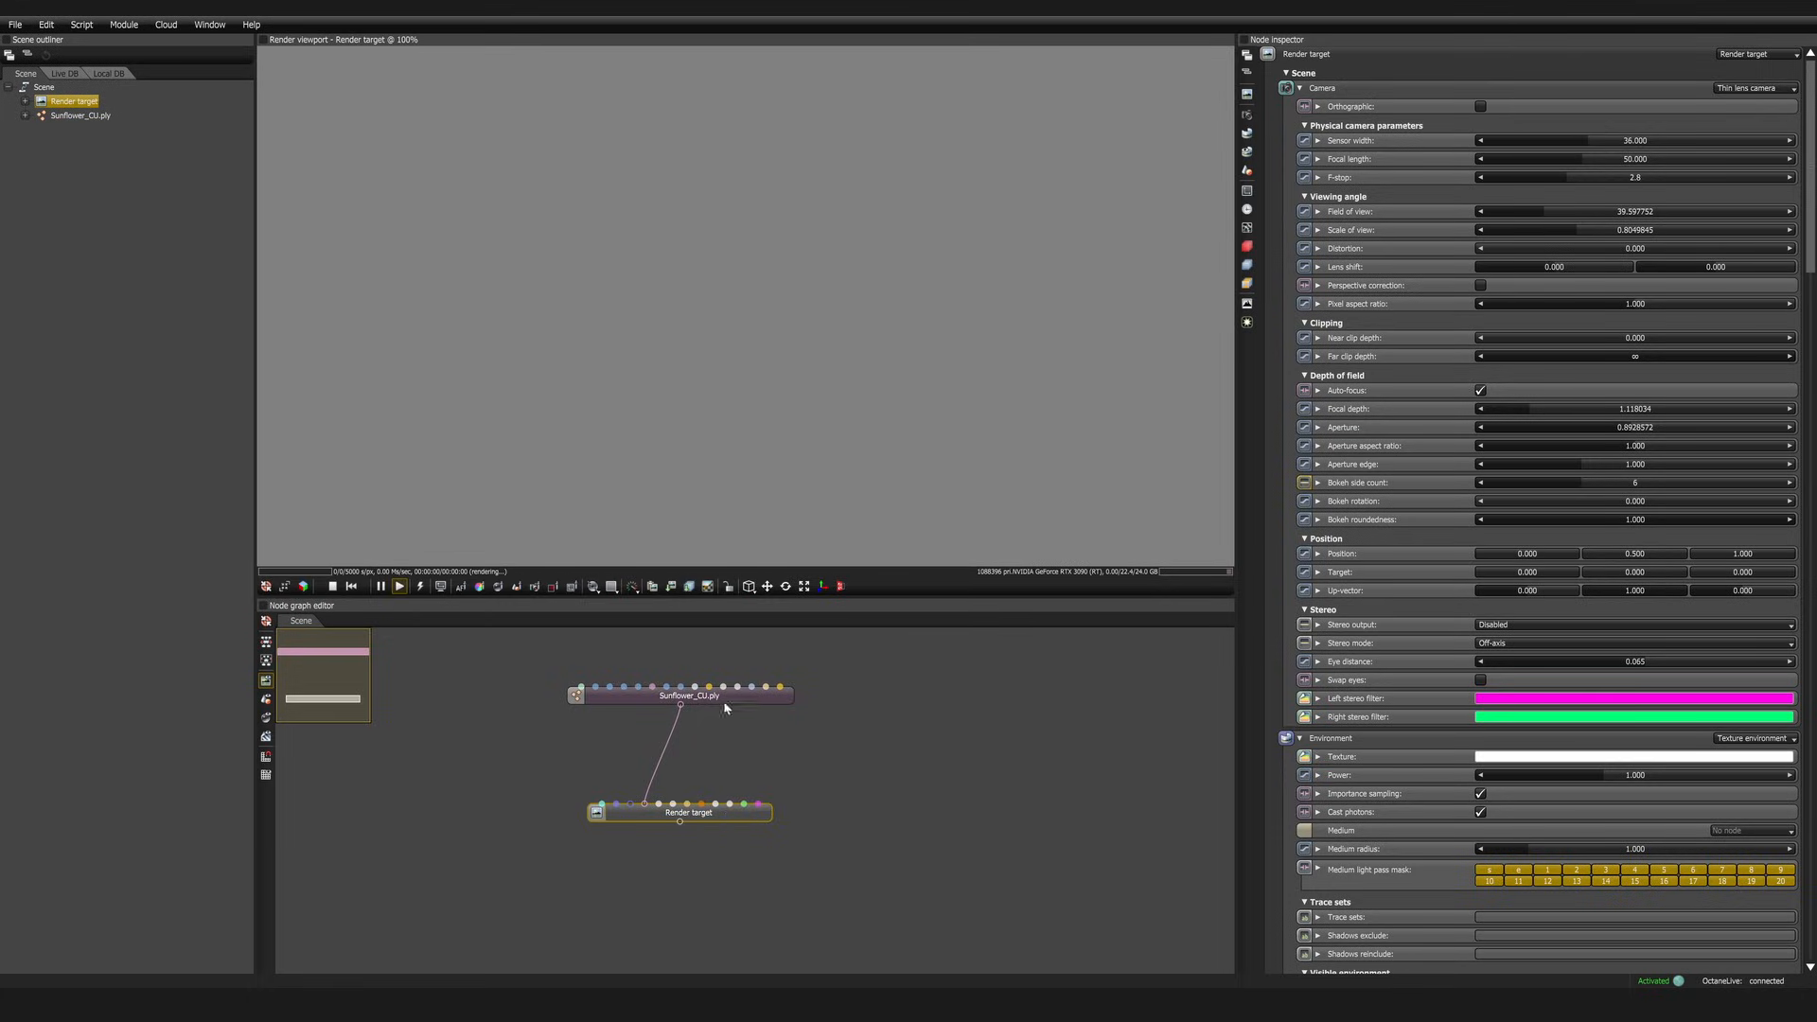
# Switch to OctaneRender Studio+, connect the Sunflower_CU.ply splat to the render target and frame the flower head.
pyautogui.moveTo(674, 757); pyautogui.dragTo(640, 857)
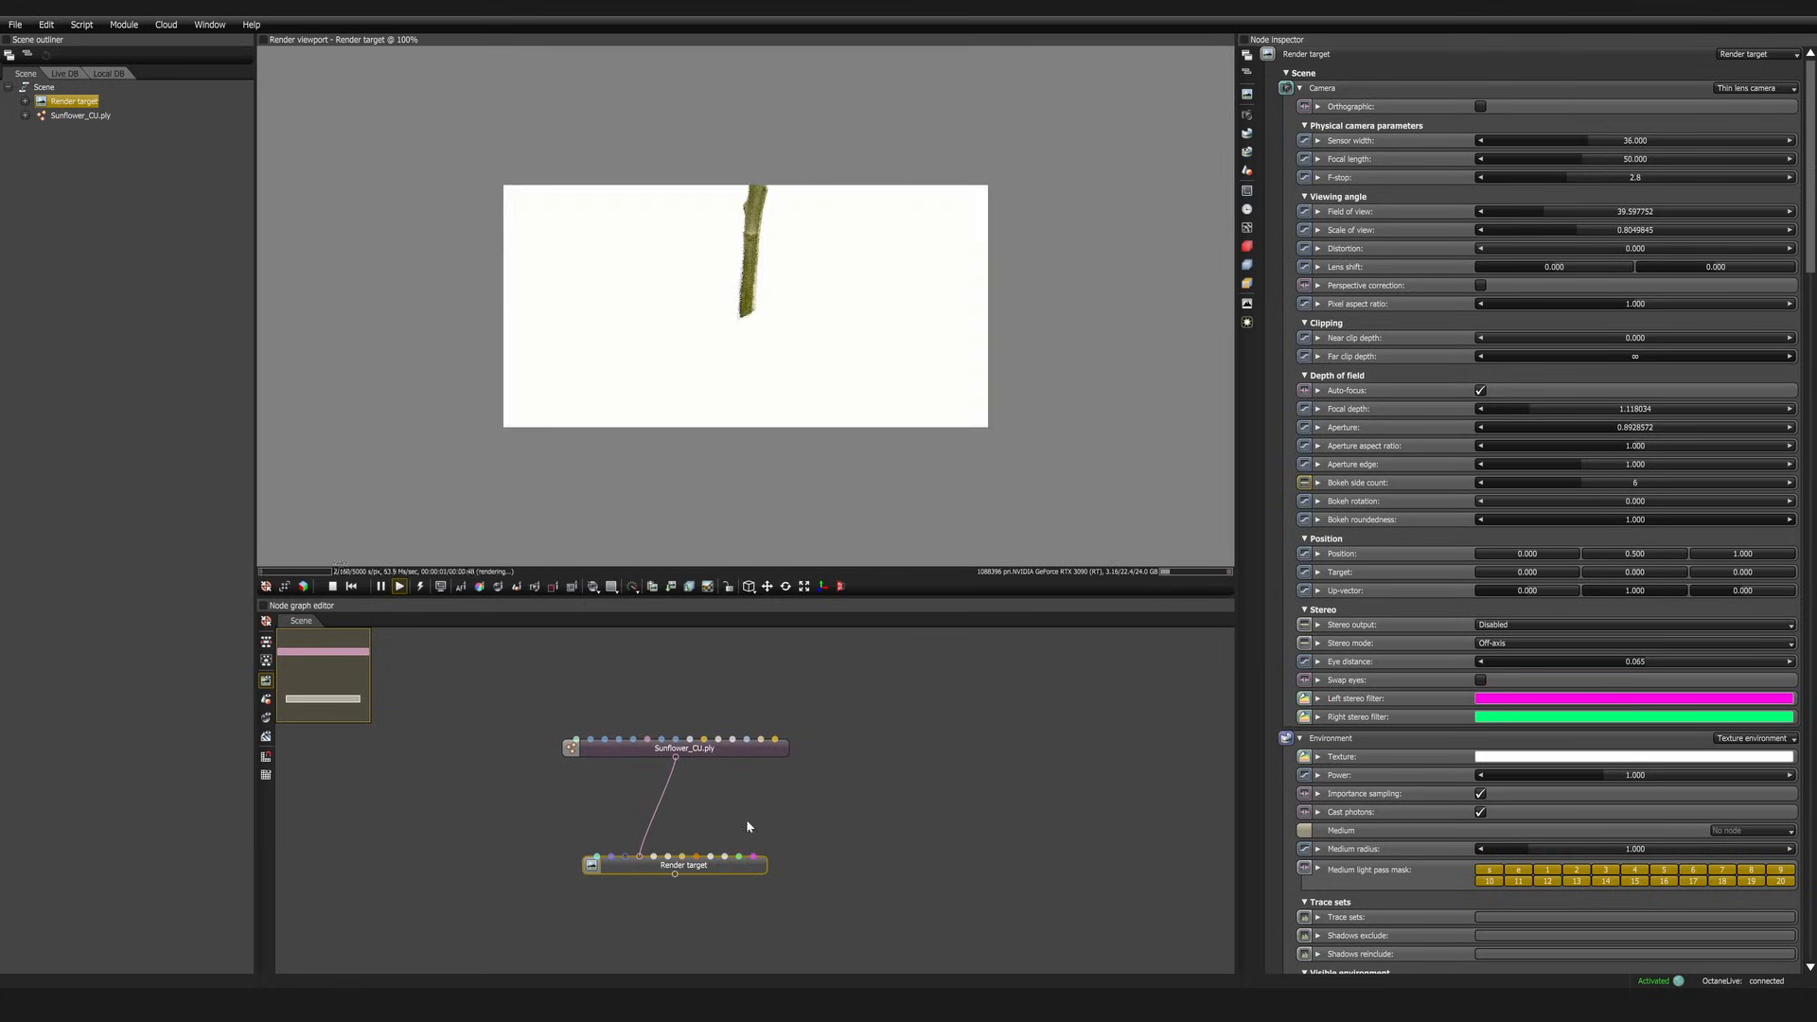
pyautogui.moveTo(824, 362); pyautogui.dragTo(805, 417, button='right')
pyautogui.moveTo(785, 313); pyautogui.dragTo(778, 379)
pyautogui.scroll(3, 776, 341)
pyautogui.moveTo(776, 312); pyautogui.dragTo(775, 333, button='right')
pyautogui.scroll(-2, 775, 333)
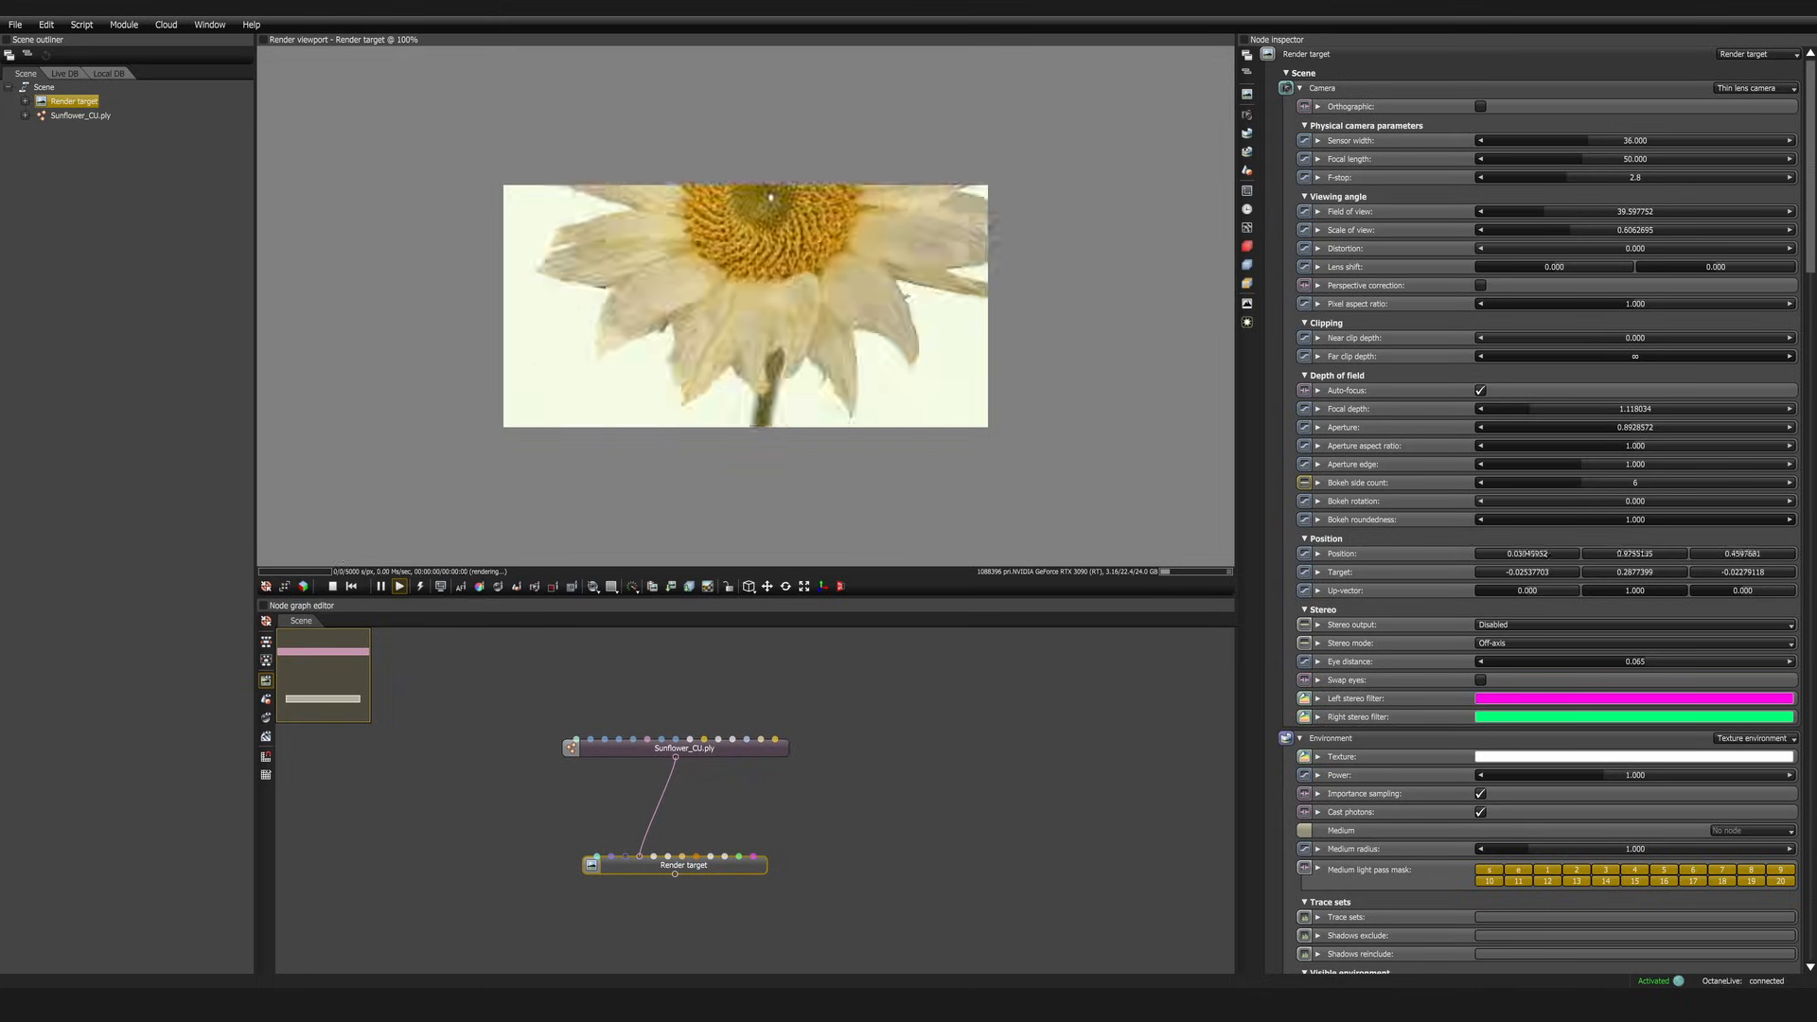
pyautogui.scroll(-2, 775, 334)
# Insert a Placement node between Sunflower_CU.ply and the render target and lower the flower to about -0.12 in Y.
pyautogui.write('pla')
pyautogui.moveTo(675, 757); pyautogui.dragTo(639, 856)
pyautogui.click(762, 736)
pyautogui.click(766, 586)
pyautogui.moveTo(751, 398); pyautogui.dragTo(737, 491)
pyautogui.moveTo(770, 319); pyautogui.dragTo(969, 384)
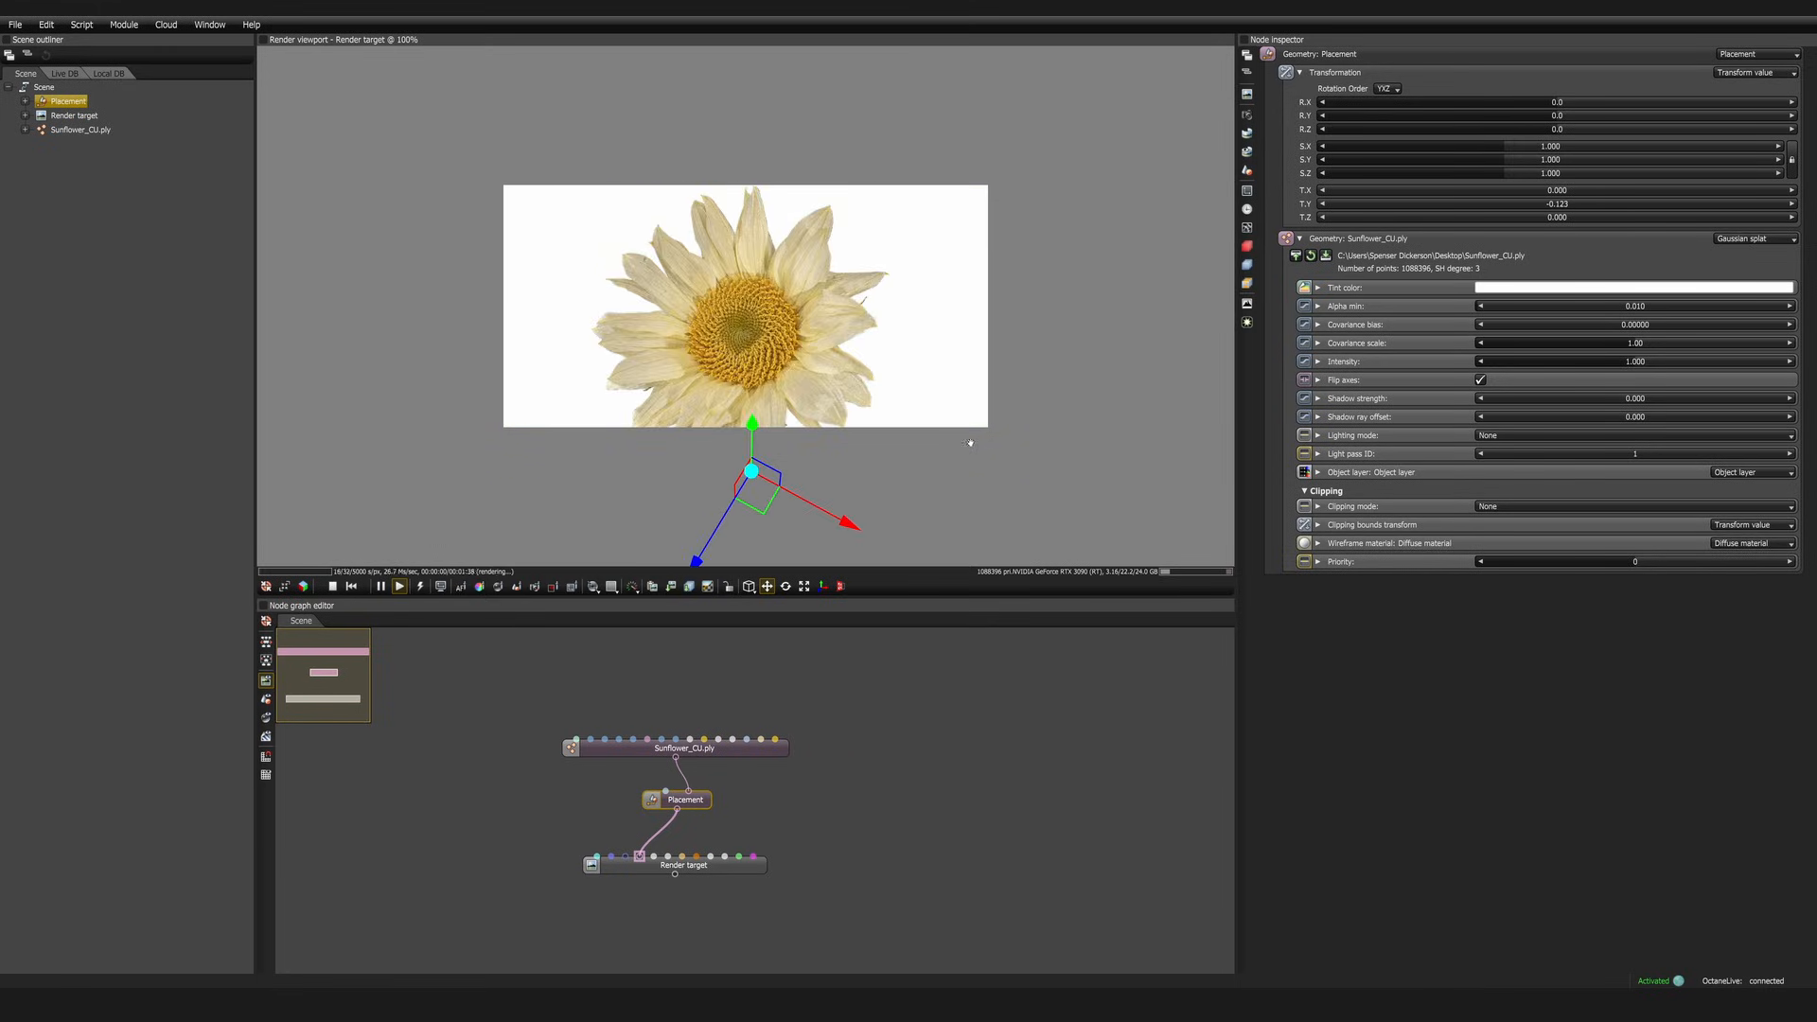
pyautogui.scroll(-2, 969, 384)
# Export the Sunflower_CU.ply splat in the compressed SPZ format, naming the file Sunflower.
pyautogui.click(732, 752)
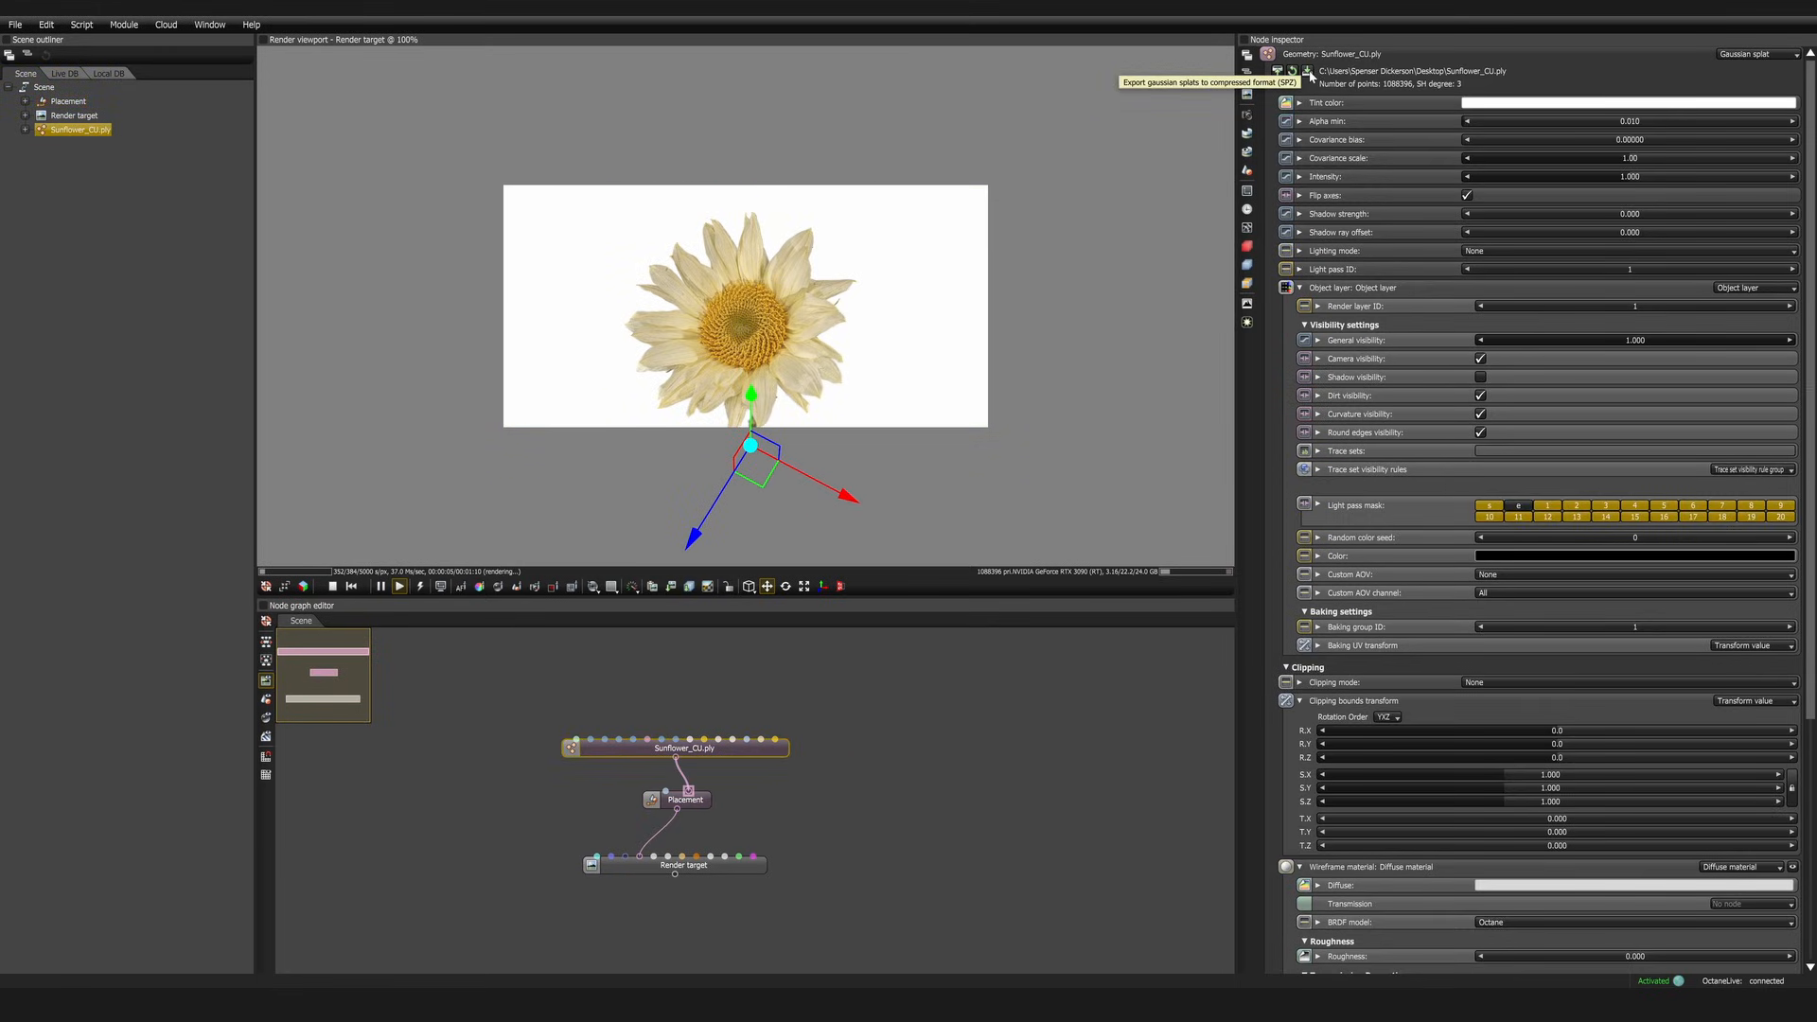
pyautogui.click(1308, 72)
pyautogui.write('Sunflower')
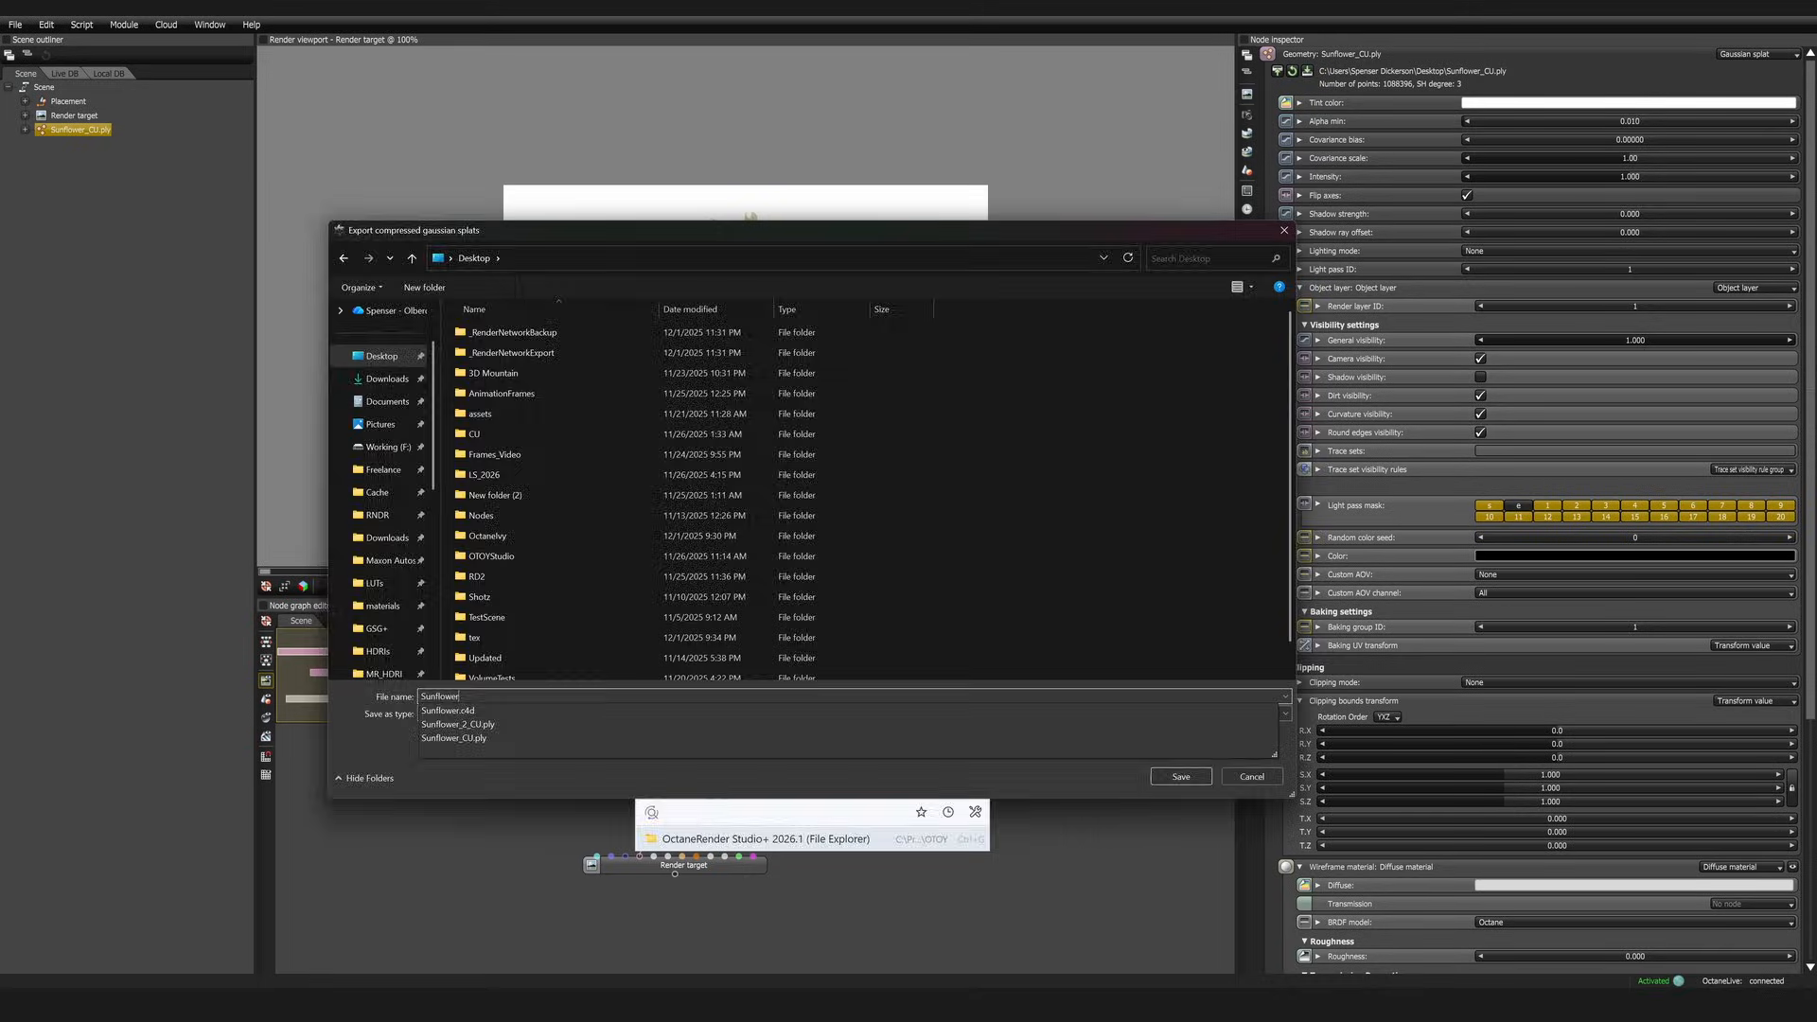
pyautogui.press('Return')
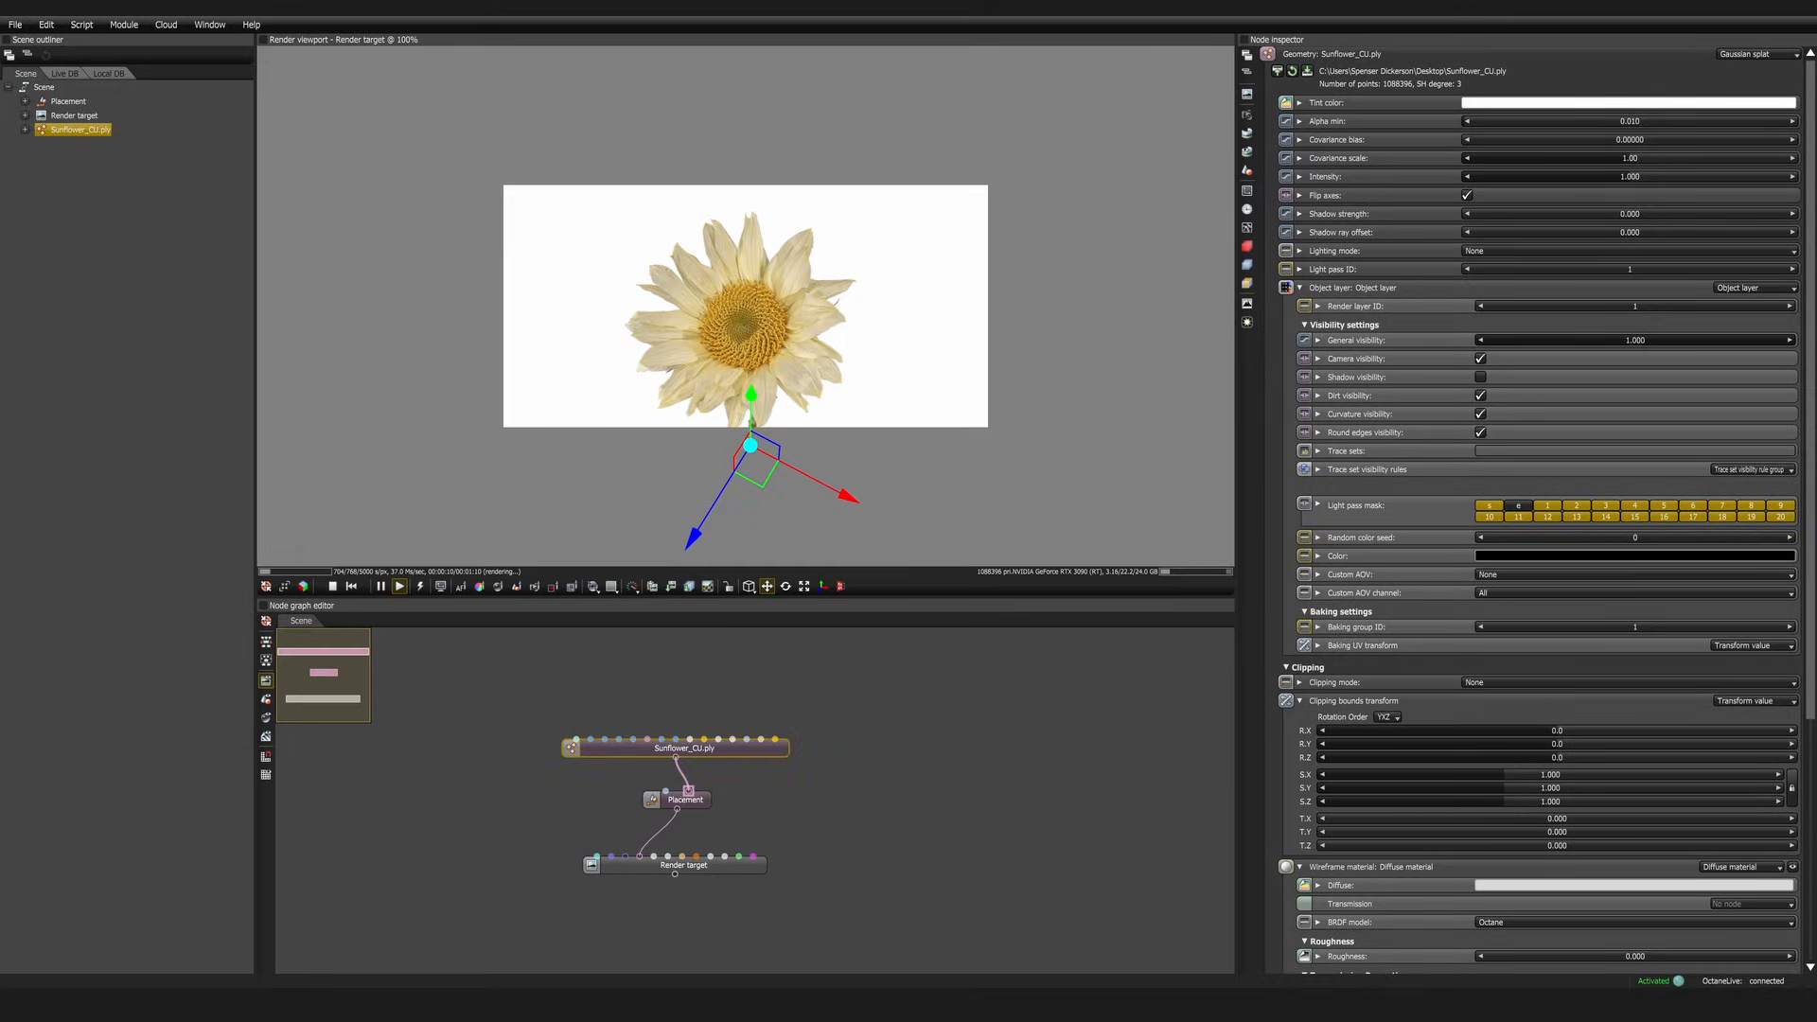
# Move the Sunflower_CU.ply node aside in the node graph and detach it from the Placement node.
pyautogui.click(843, 696)
pyautogui.moveTo(770, 748); pyautogui.dragTo(662, 727)
pyautogui.click(674, 787)
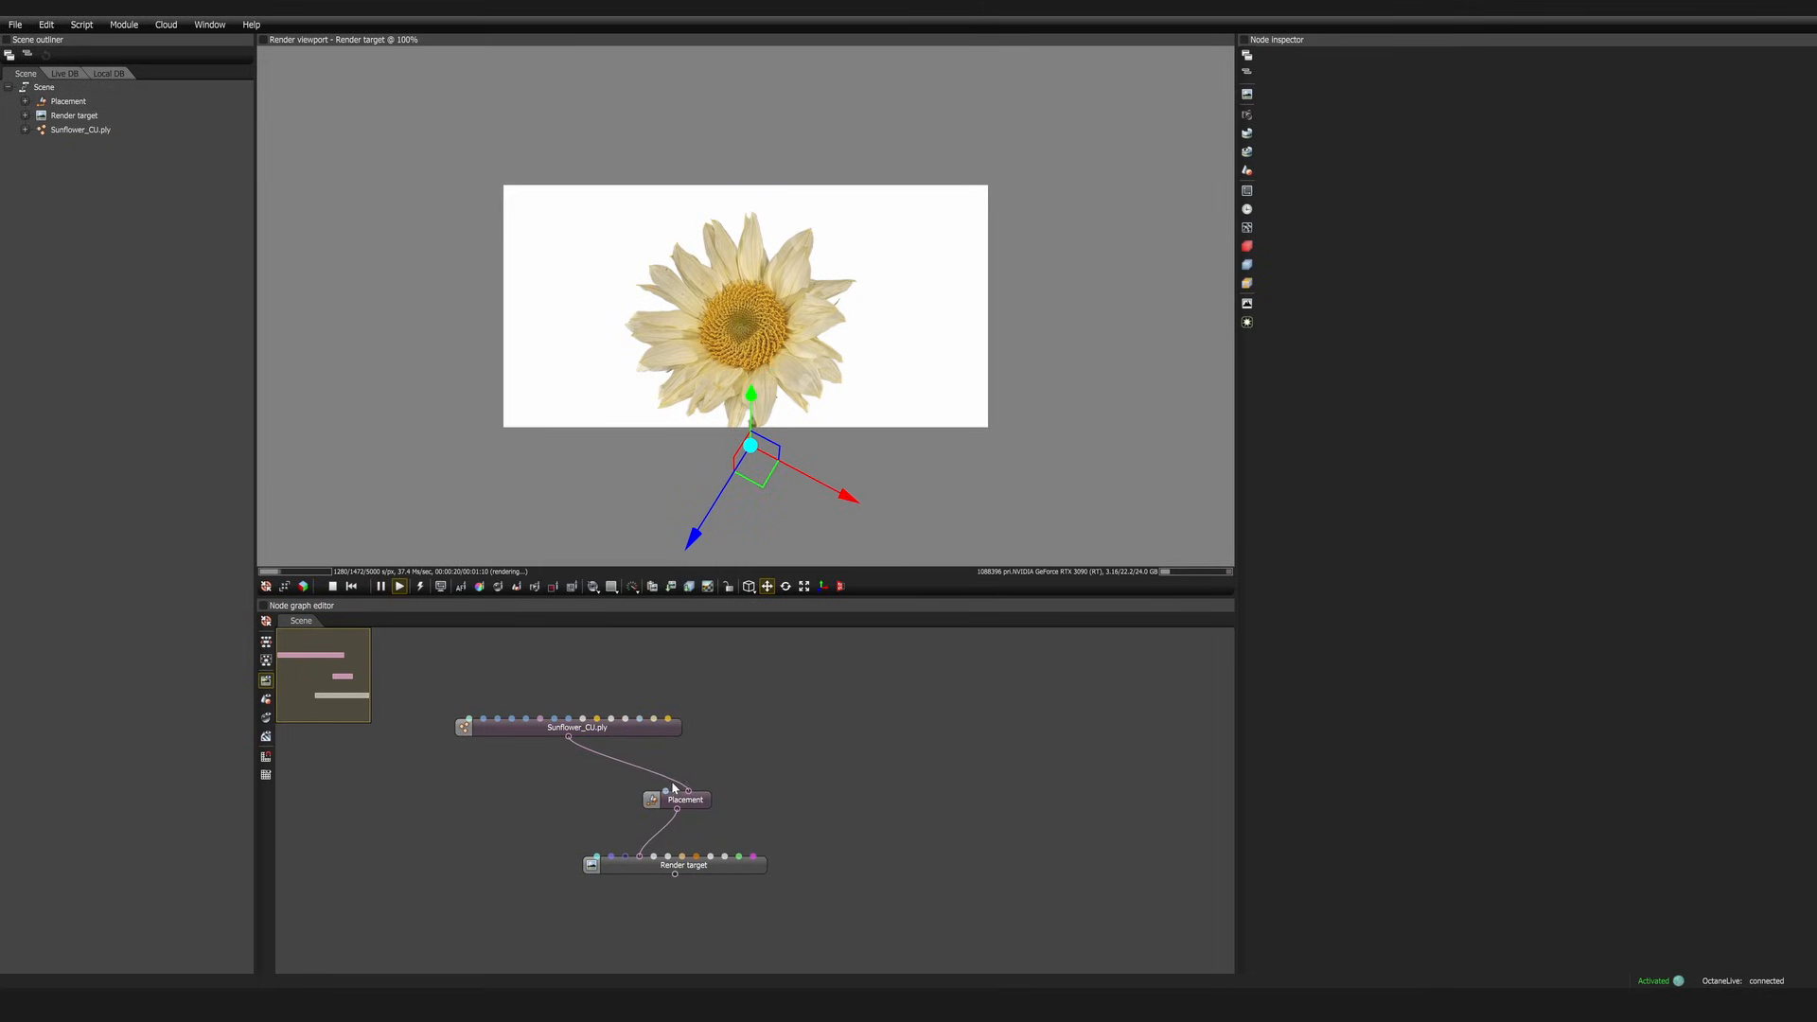
# Add a Gaussian splat node that loads Sunflower.spz and connect it to the Placement node's geometry input.
pyautogui.rightClick(776, 733)
pyautogui.write('gaus')
pyautogui.press('Return')
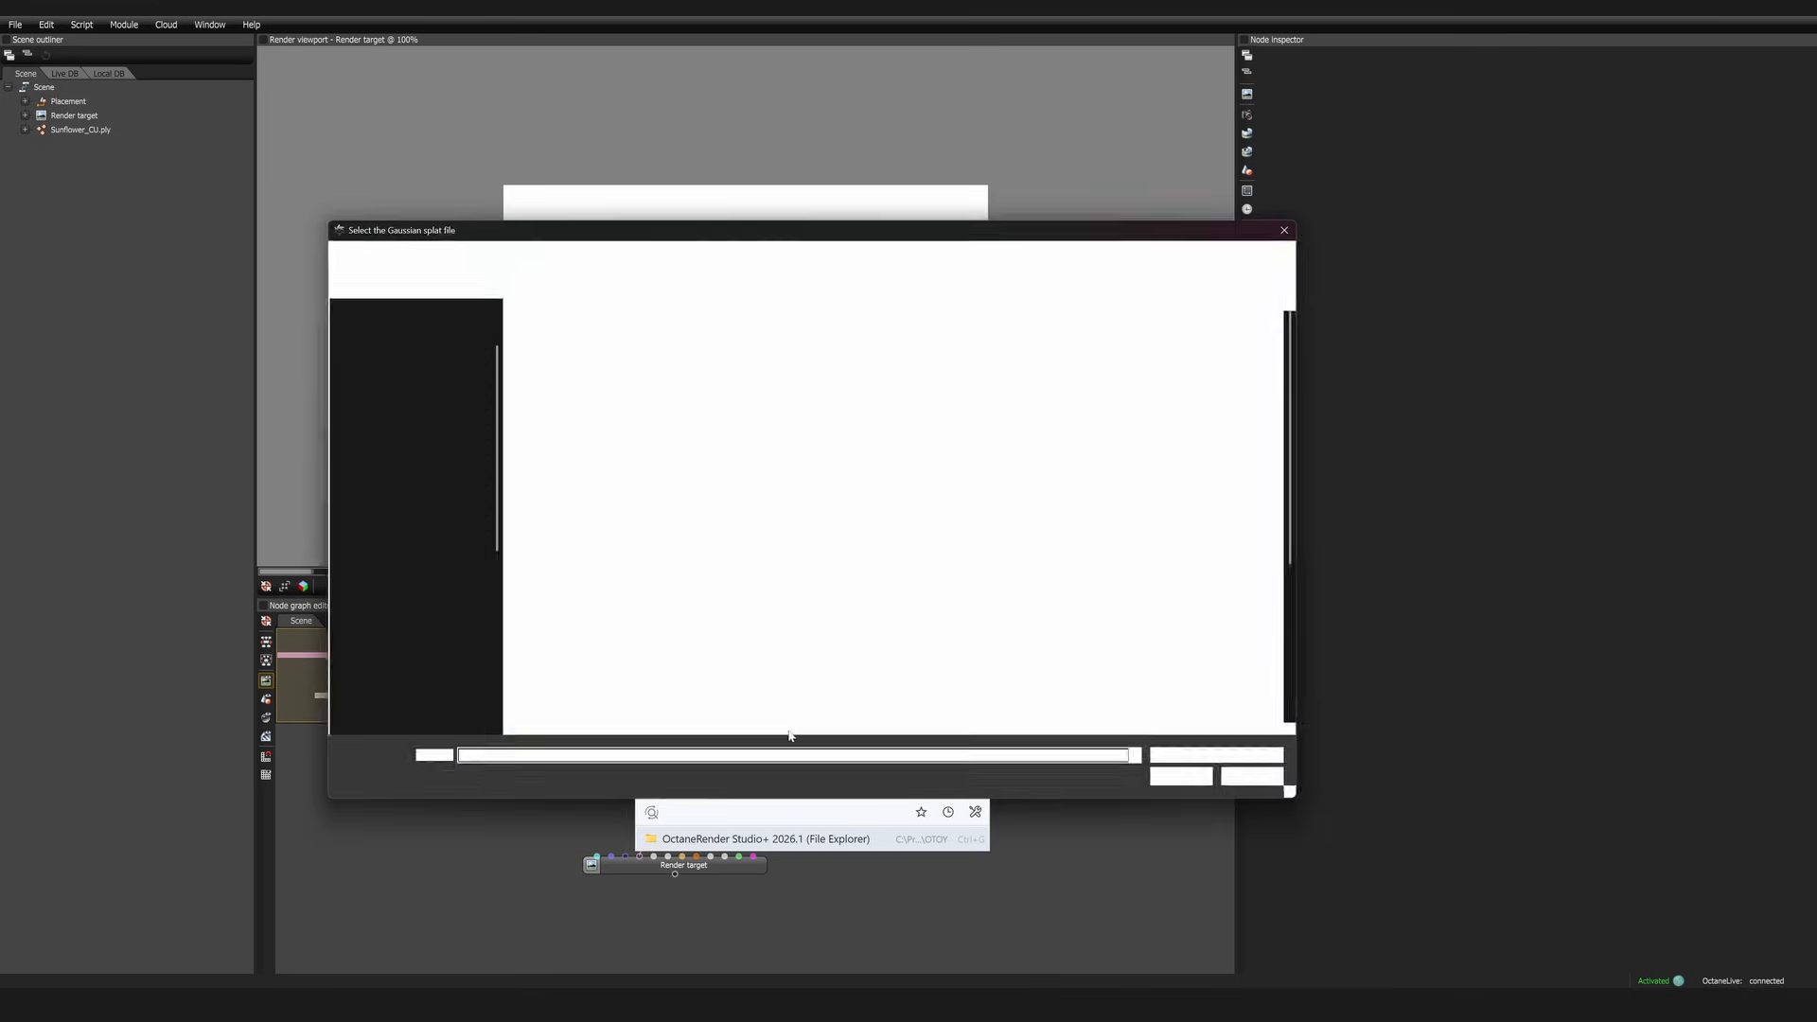
pyautogui.doubleClick(663, 606)
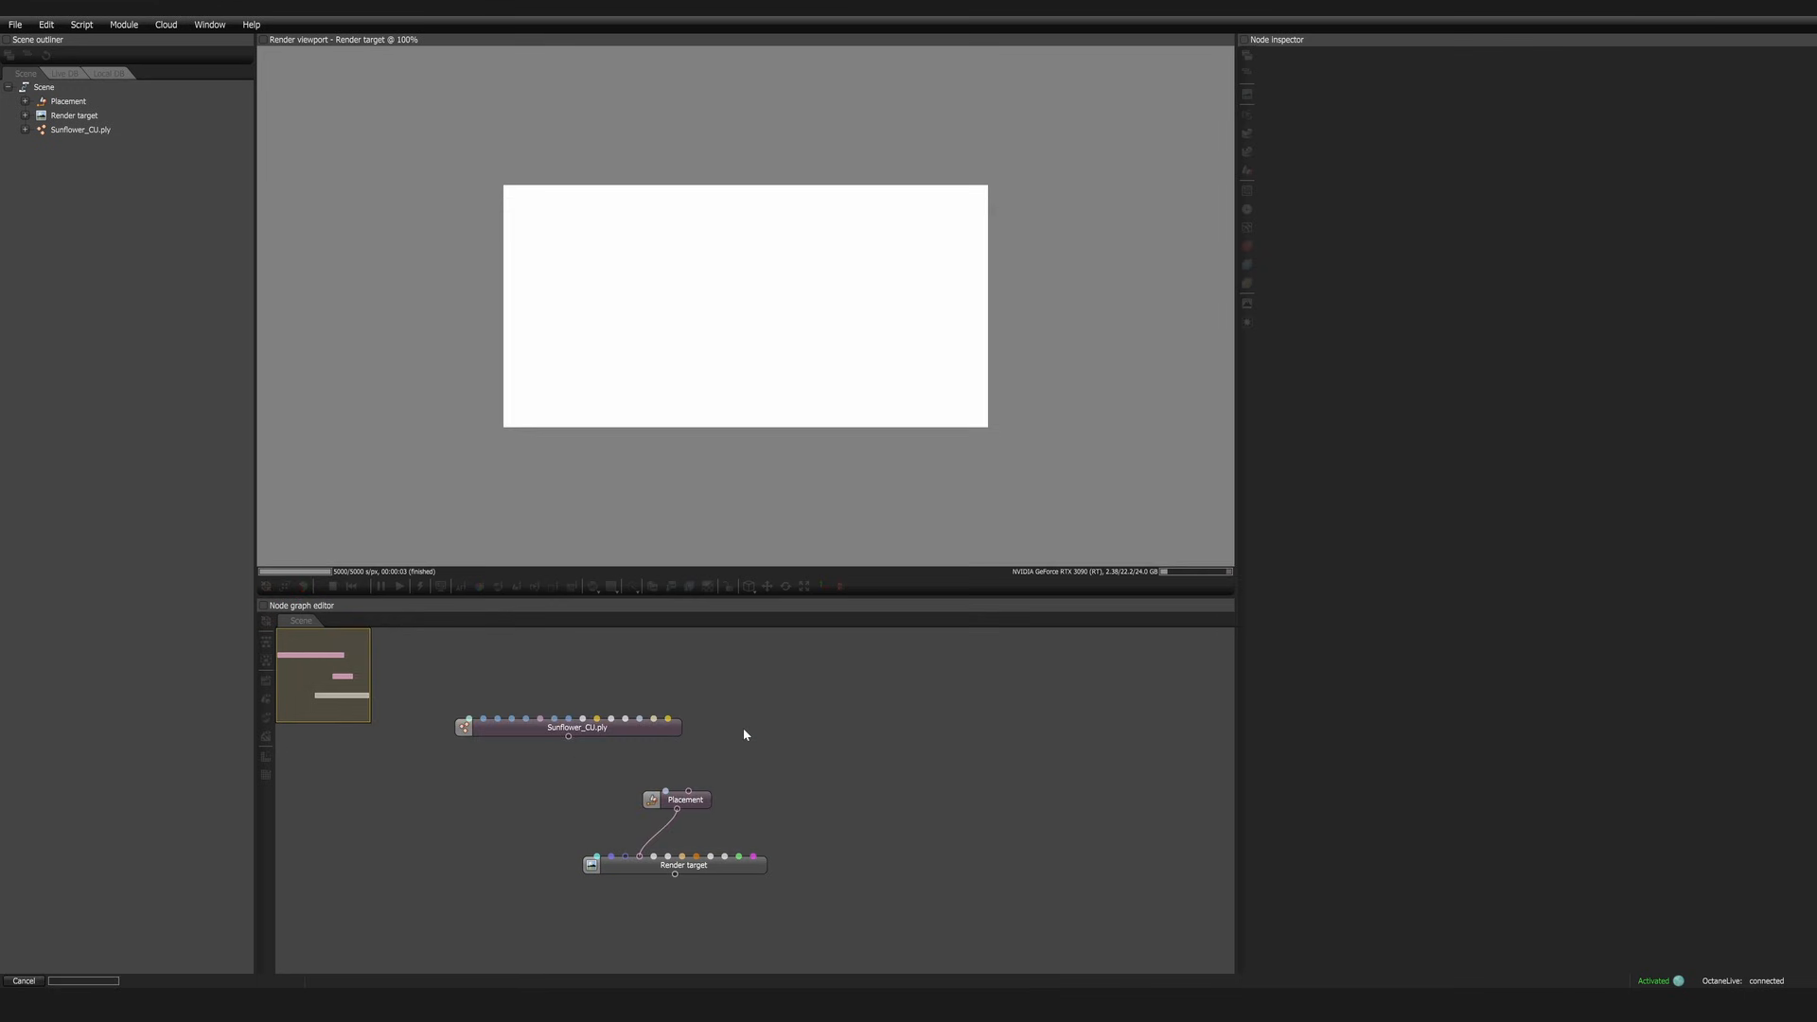
pyautogui.moveTo(795, 737); pyautogui.dragTo(689, 790)
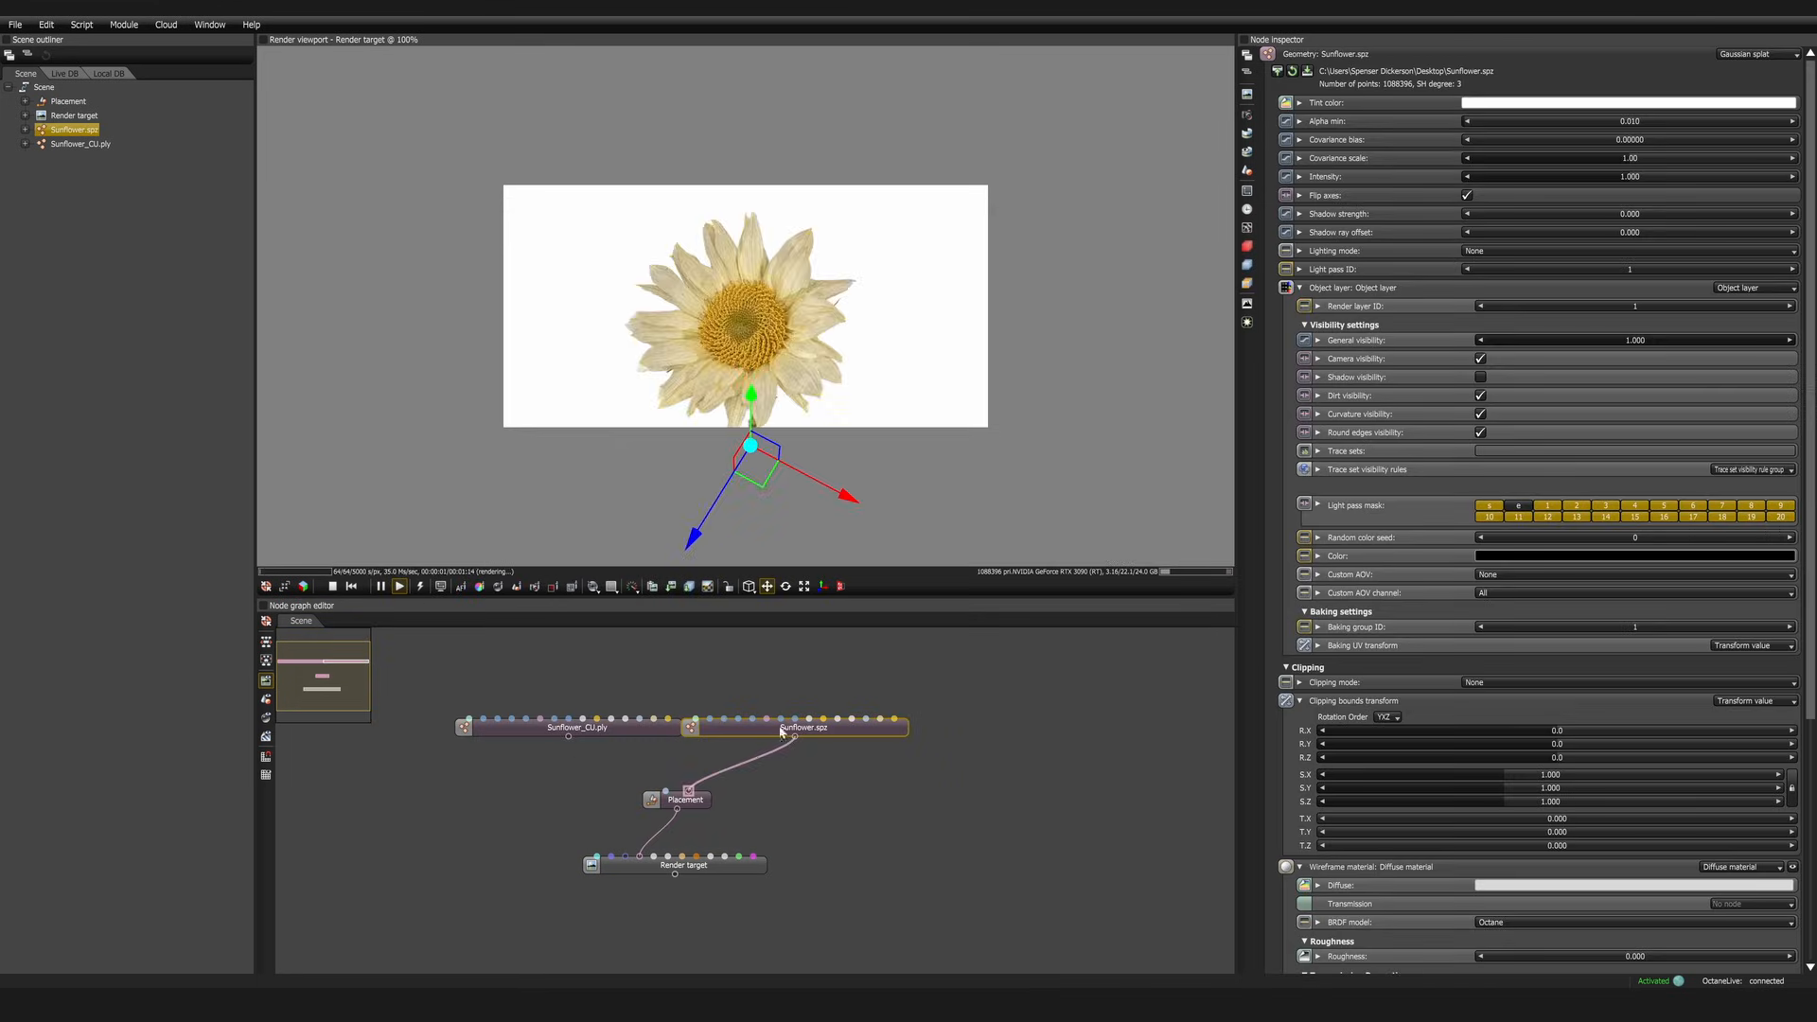
# Compare the original and compressed splats by alternately connecting Sunflower_CU.ply and Sunflower.spz to the Placement node.
pyautogui.moveTo(768, 730); pyautogui.dragTo(834, 726)
pyautogui.moveTo(568, 736); pyautogui.dragTo(689, 790)
pyautogui.moveTo(858, 732); pyautogui.dragTo(689, 790)
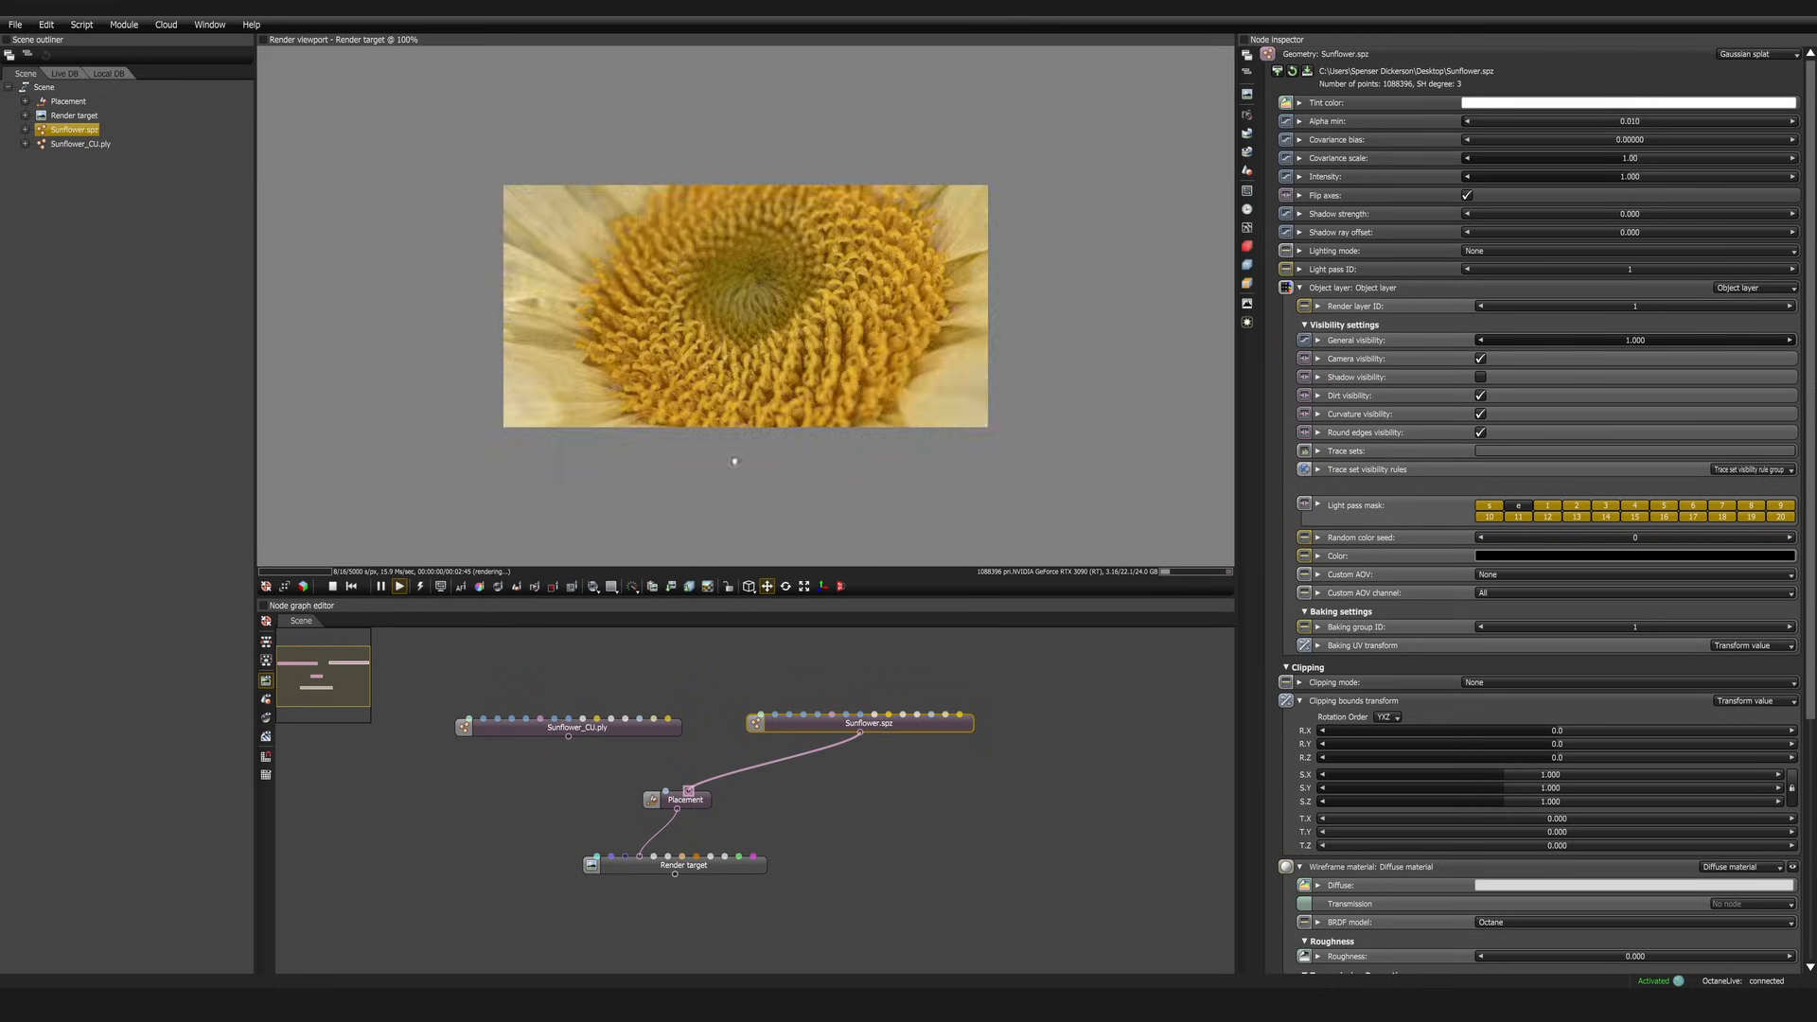
pyautogui.moveTo(705, 800); pyautogui.dragTo(688, 791)
pyautogui.moveTo(458, 299); pyautogui.dragTo(837, 746)
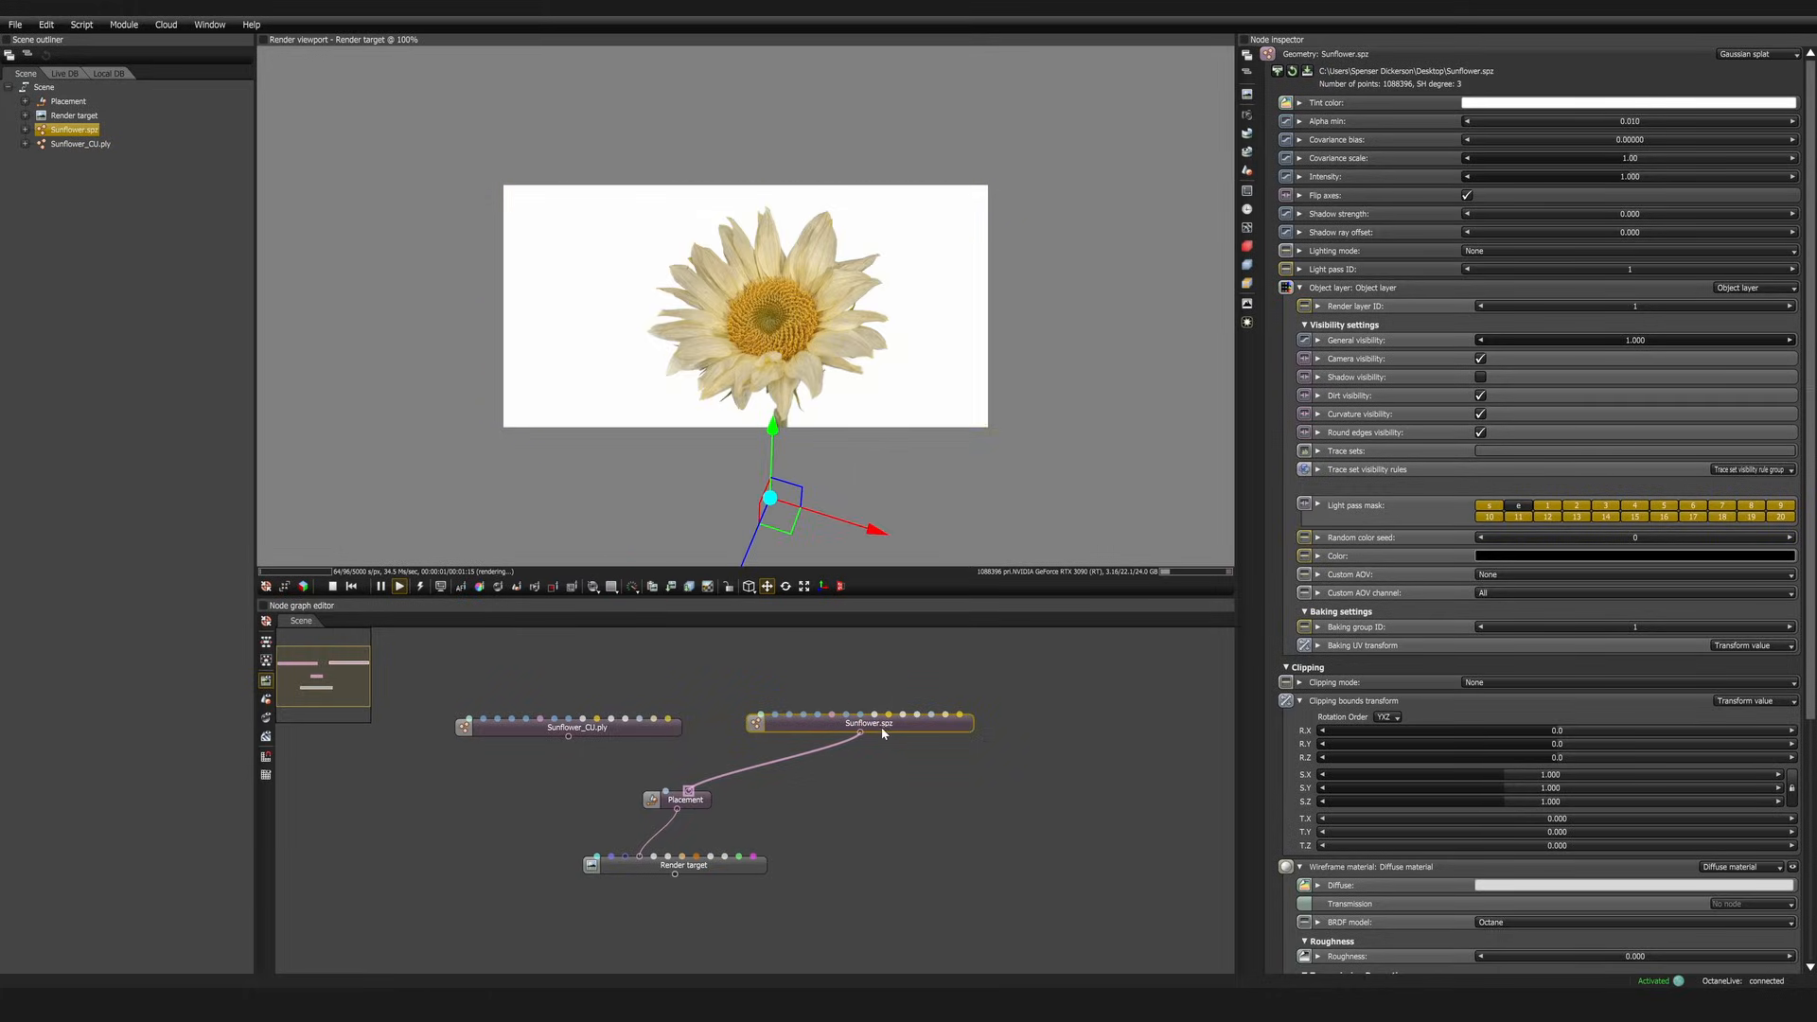